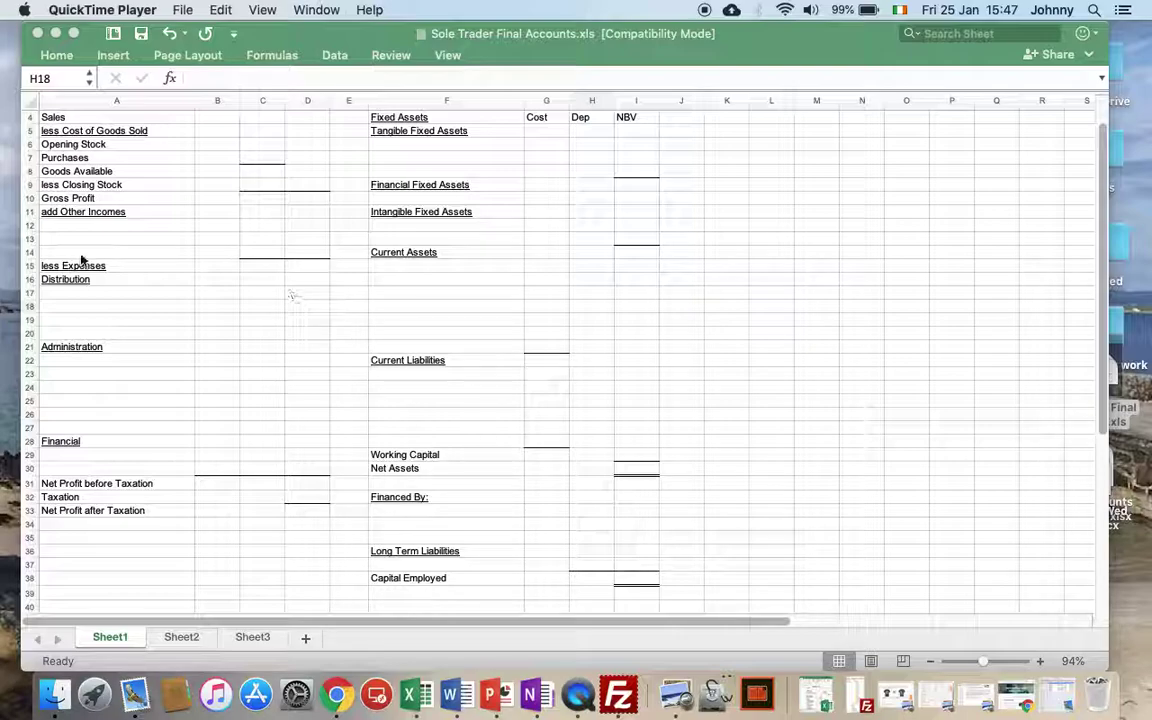
- Enter Purchases of 620000 in C7 and Sales of 950000 in D4
left_click(58, 148)
left_click(258, 156)
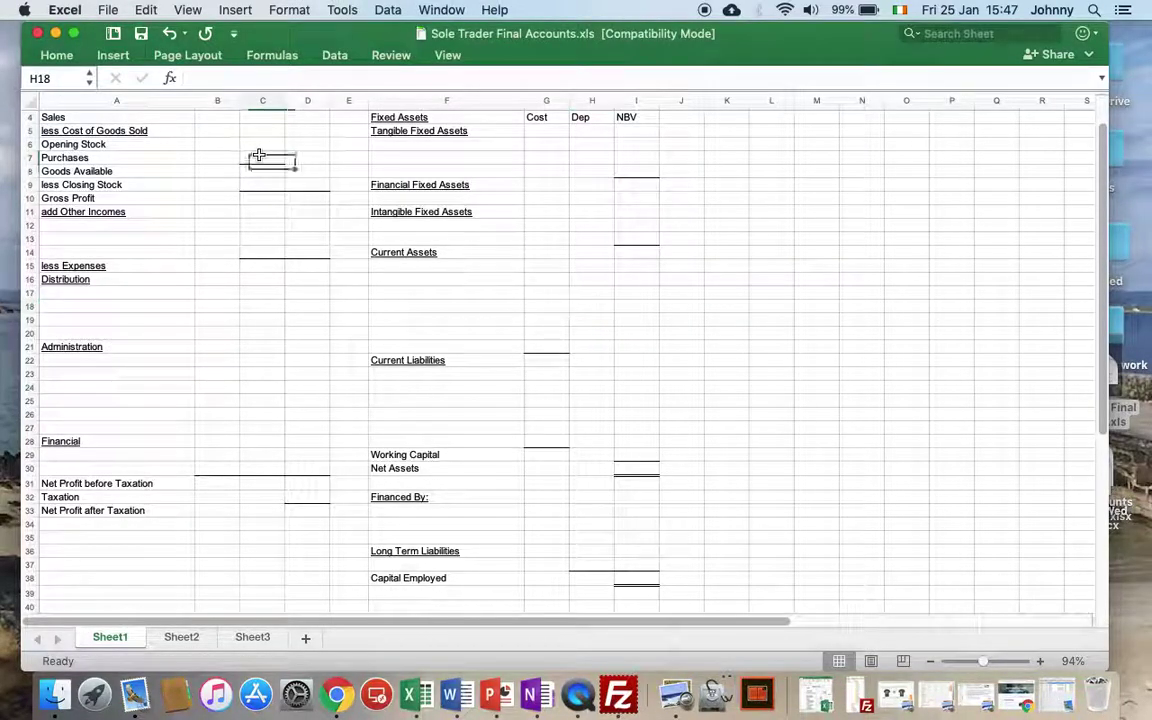
type("6")
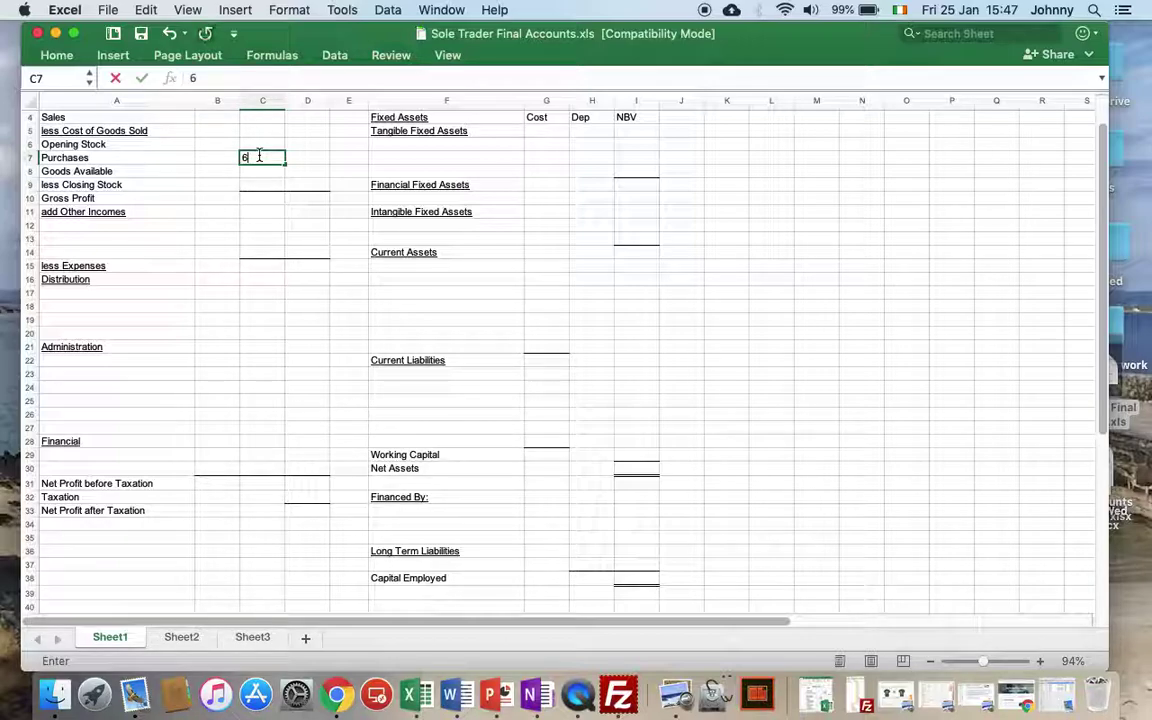
type("20000")
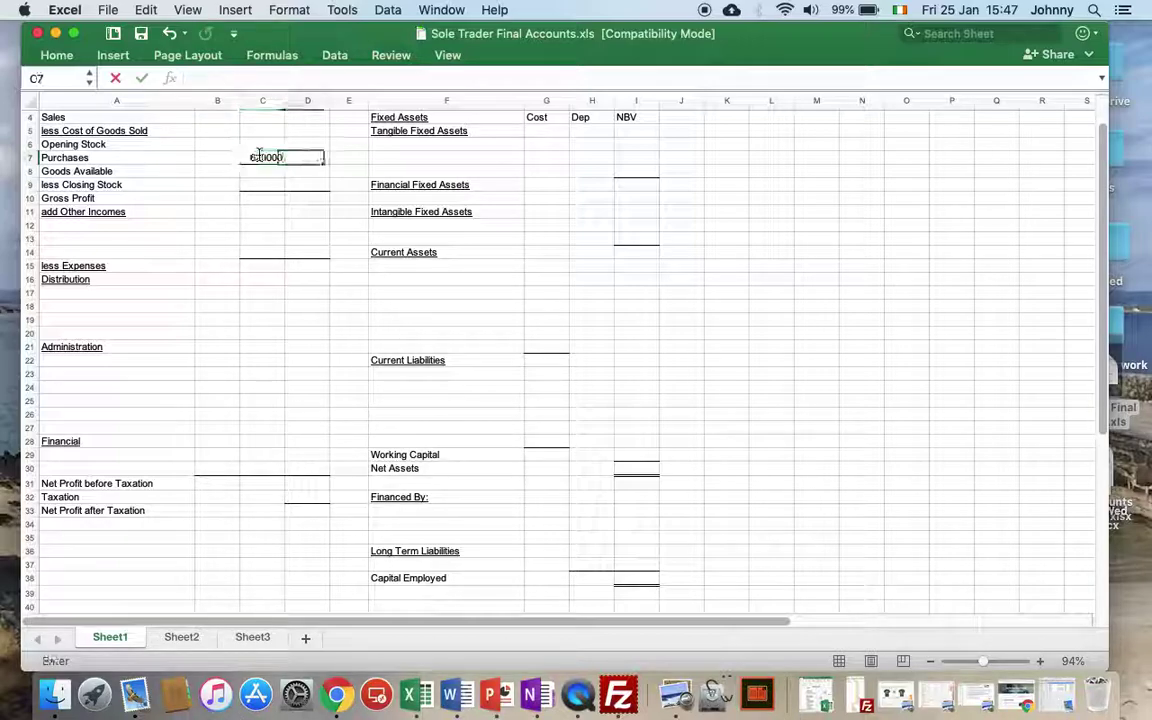
key("Tab")
key("Up")
key("Up")
key("Up")
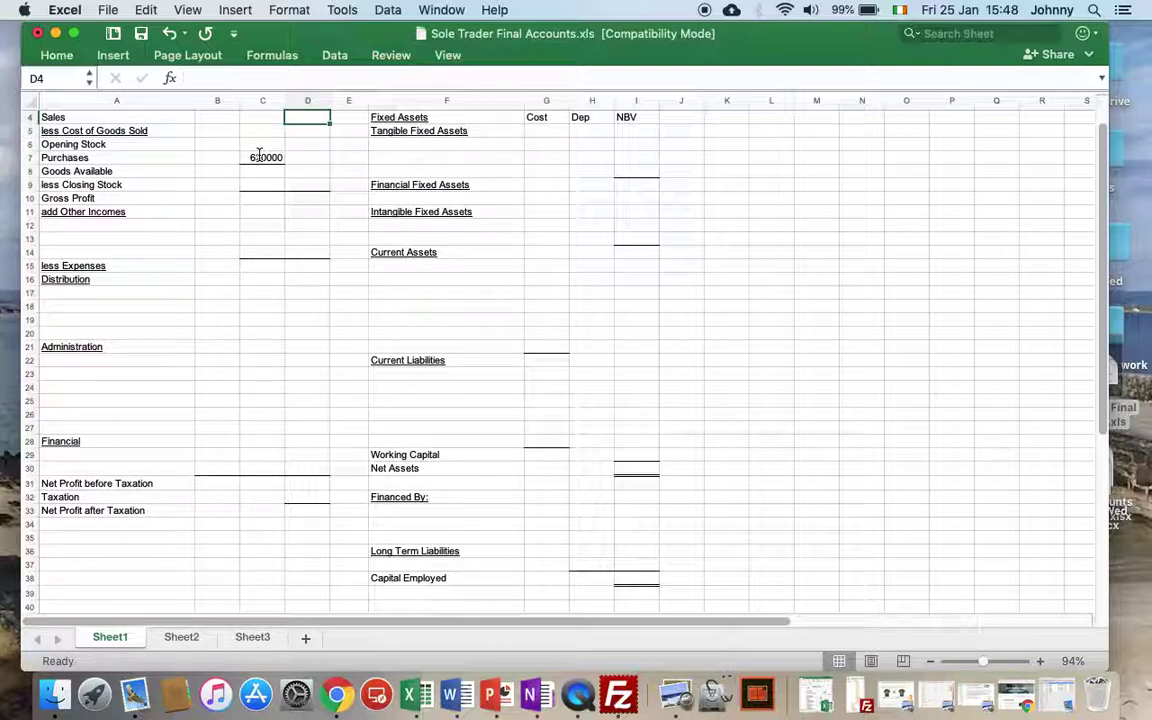
type("950000")
key("Return")
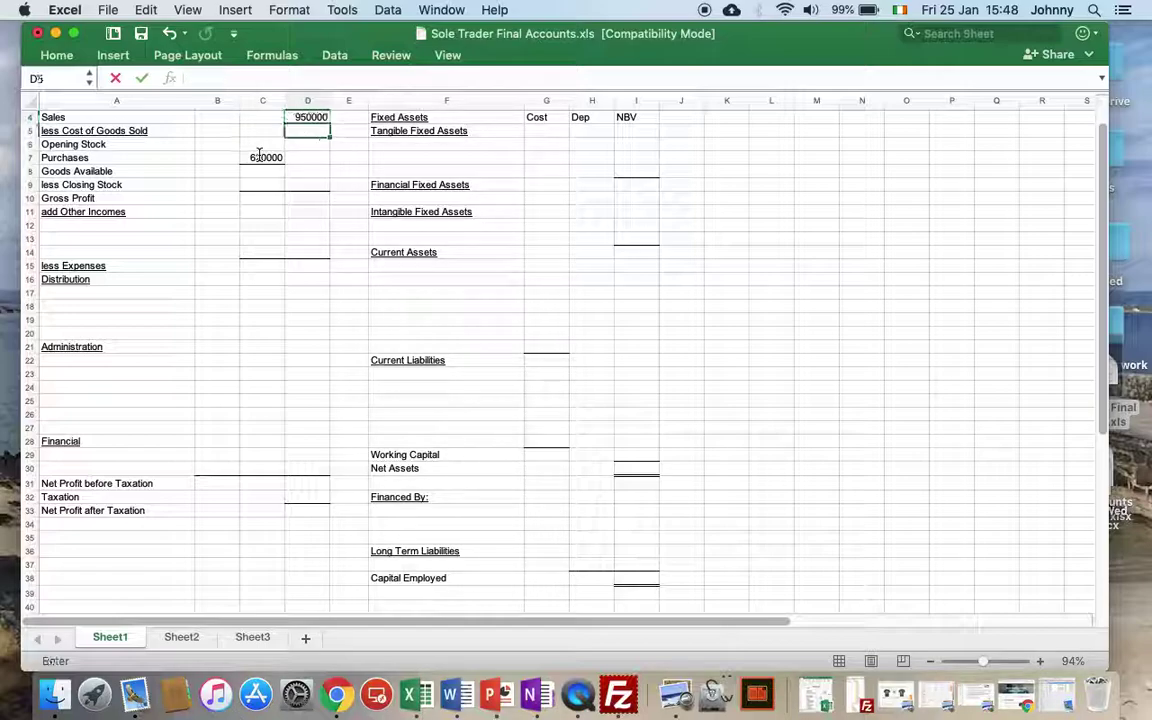
key("Return")
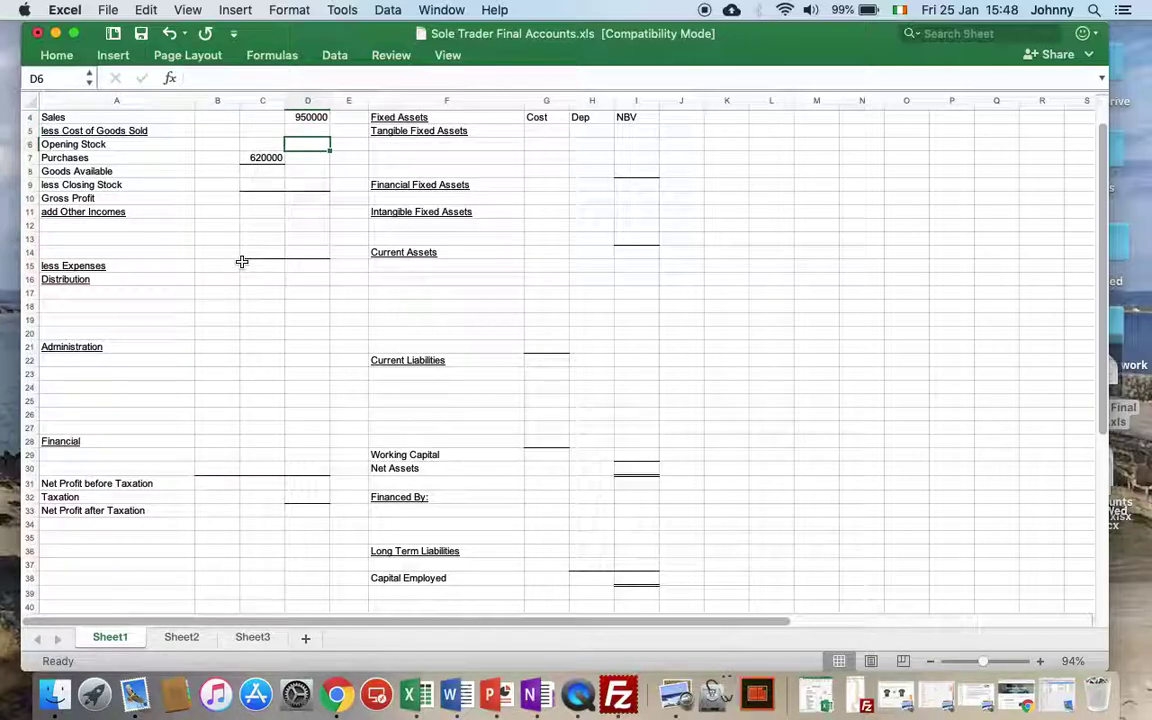
- Enter the 120000 net book value in I10 and Opening Stock of 64000 in C6
key("Right")
key("Right")
key("Right")
key("Down")
key("Down")
key("Down")
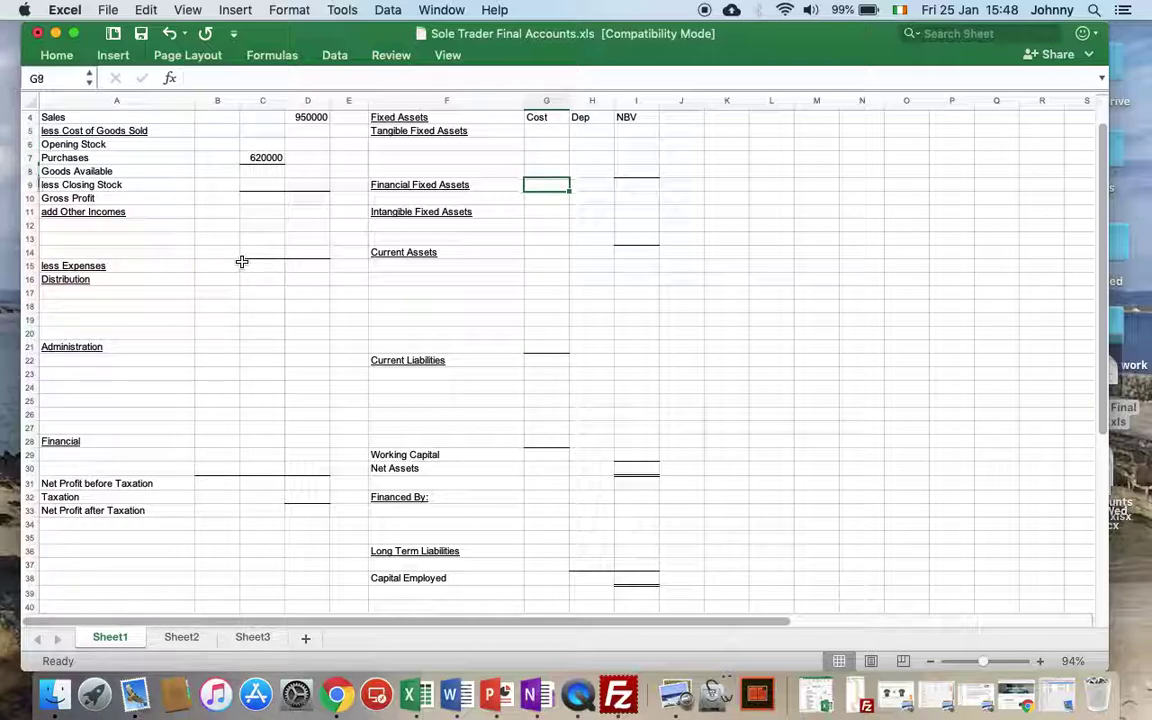
key("Down")
key("Right")
key("Right")
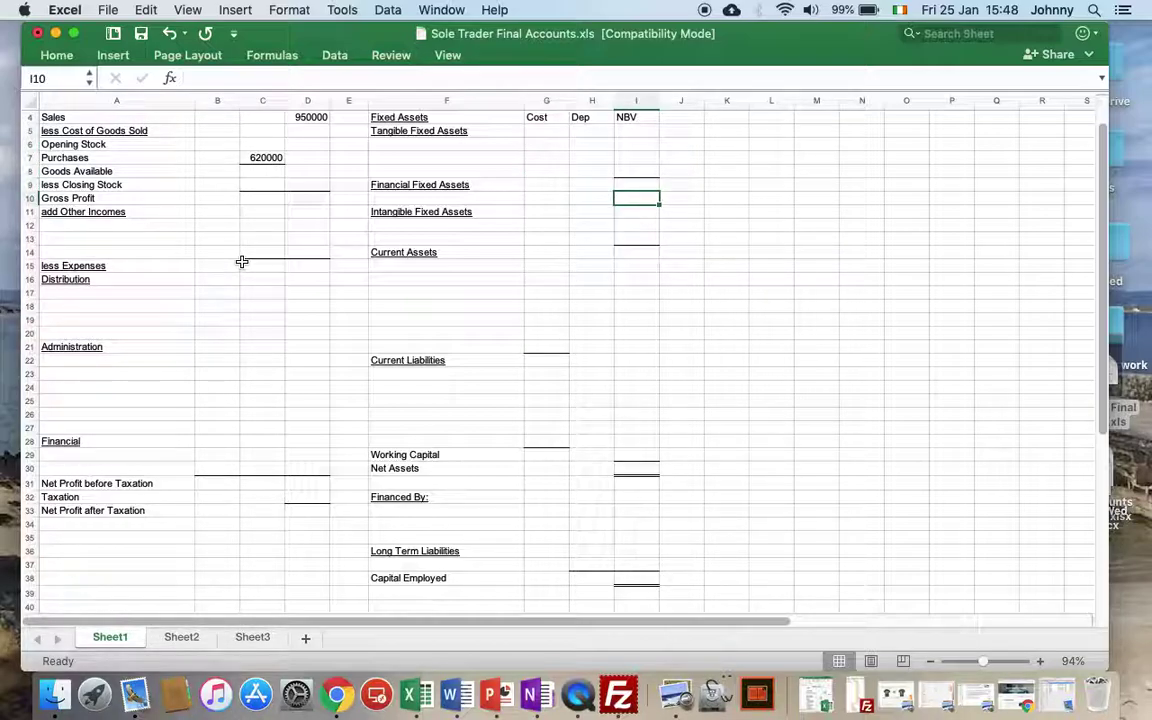
type("120000")
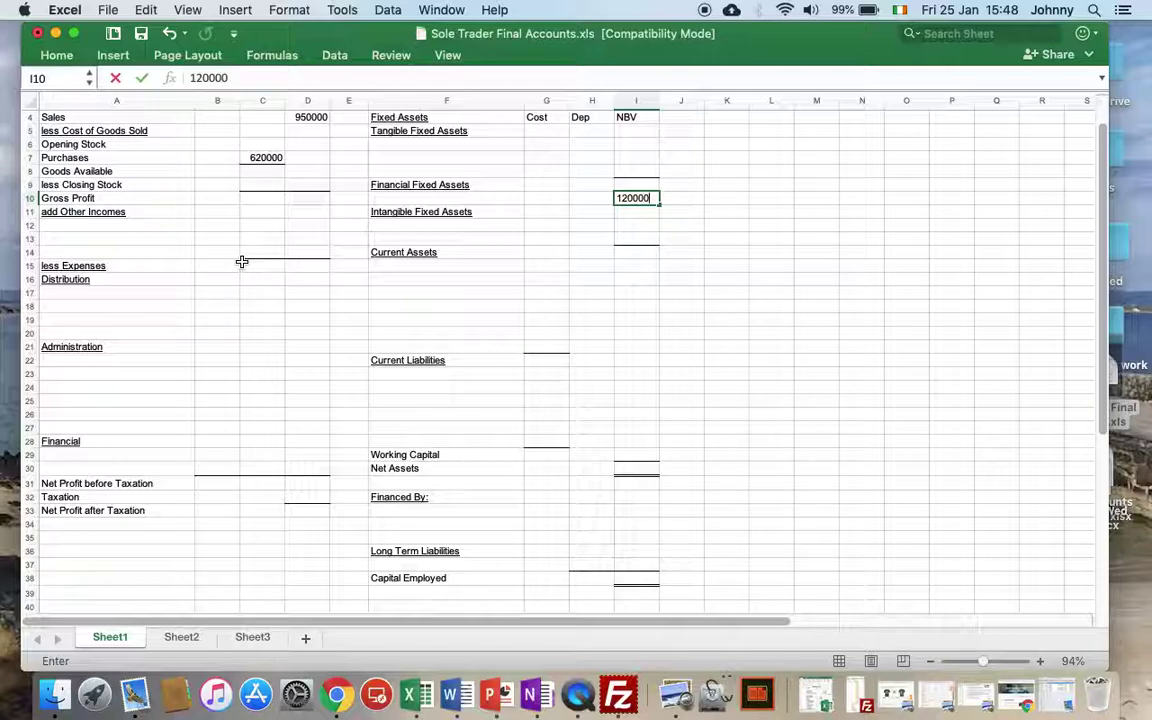
key("Return")
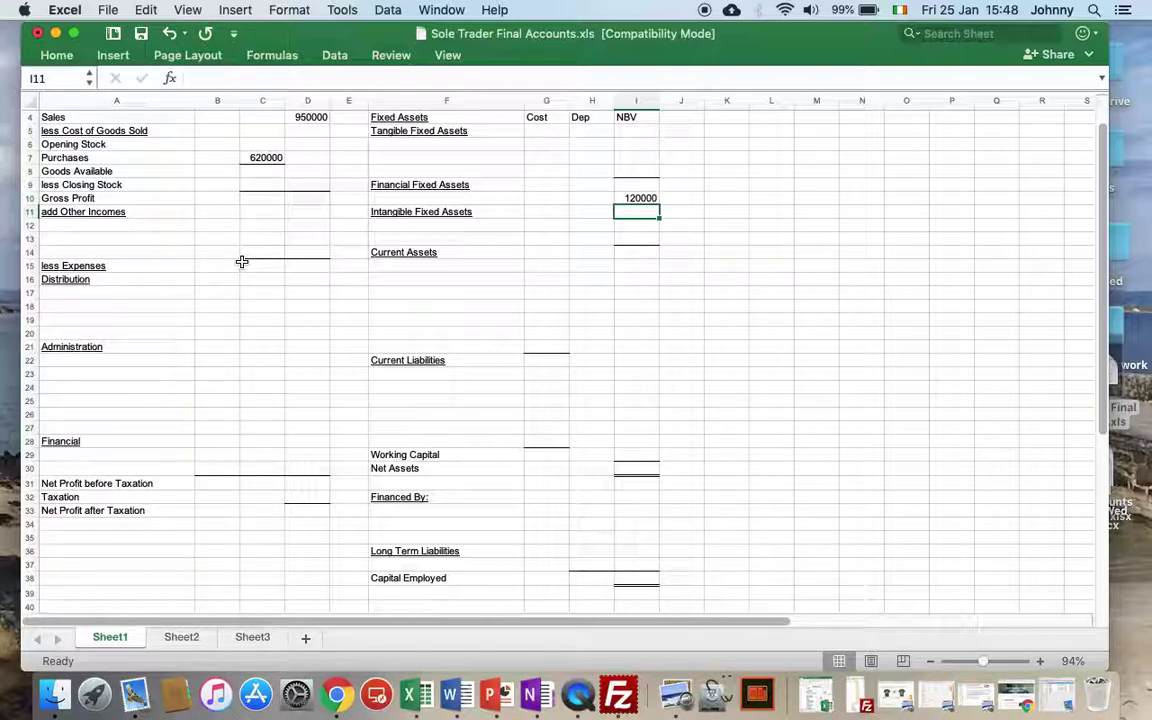
key("Left")
key("Left")
key("Left")
key("Left")
key("Left")
key("Left")
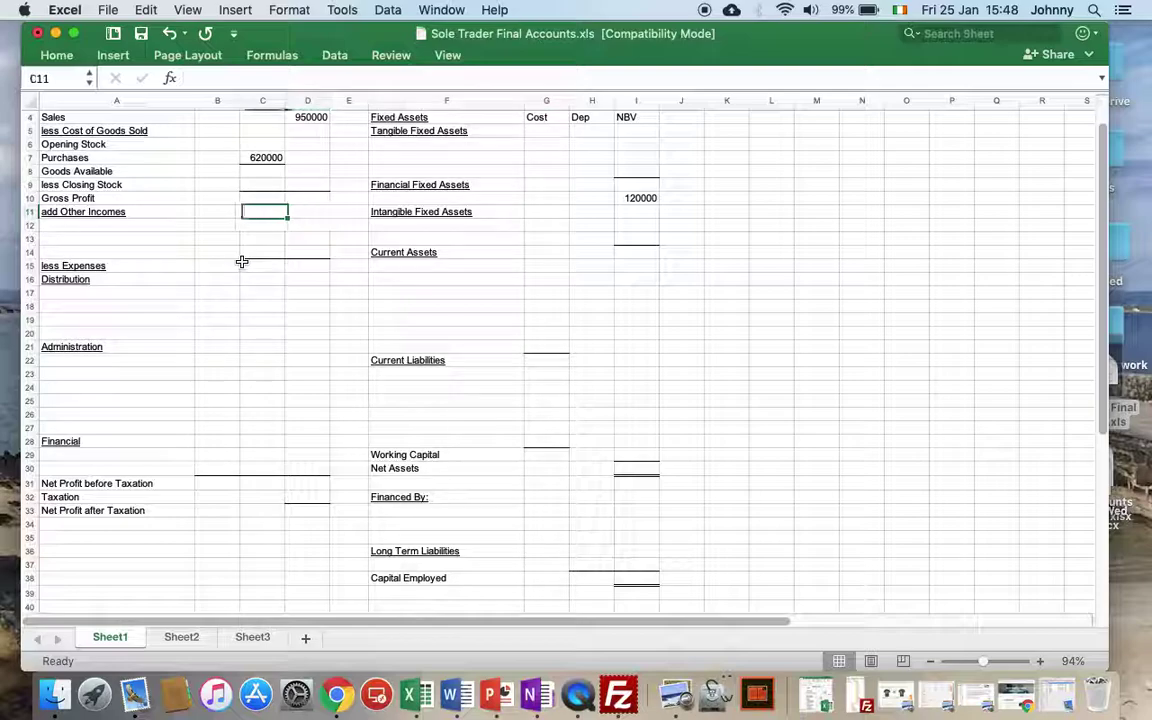
key("Up")
key("Up")
key("Up")
key("Up")
key("Up")
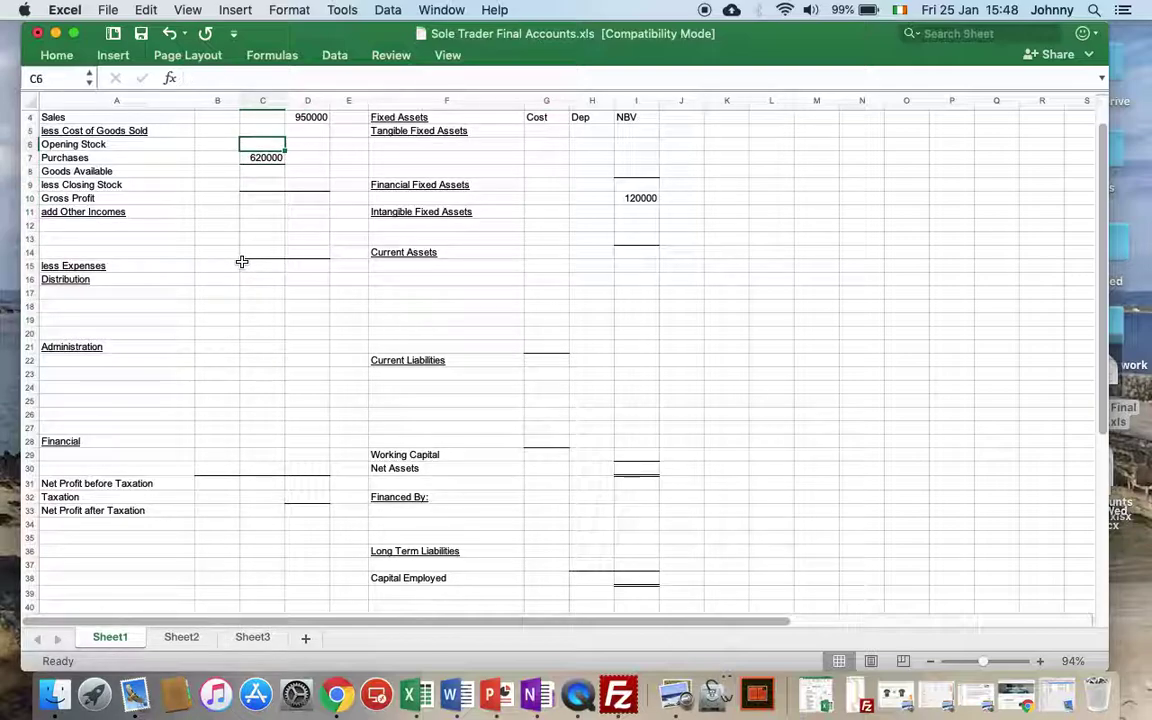
type("64000")
key("Return")
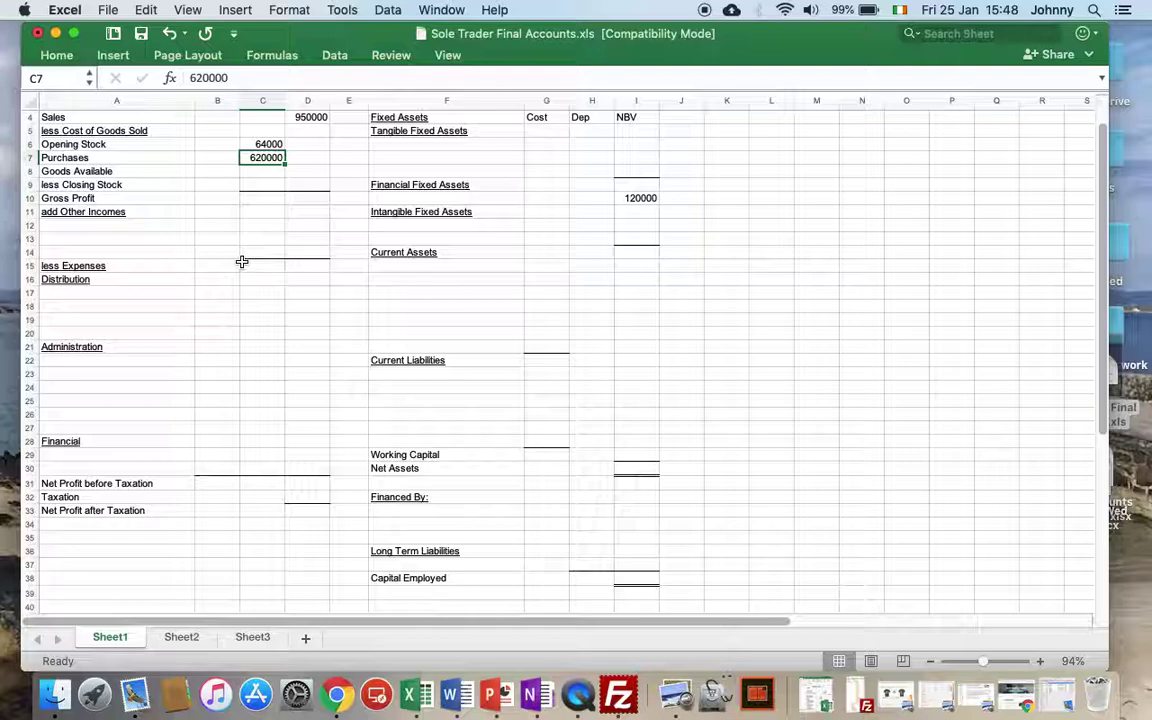
- Add Rent Received of 2000 as other income in row 12
key("Down")
key("Down")
key("Down")
key("Down")
key("Down")
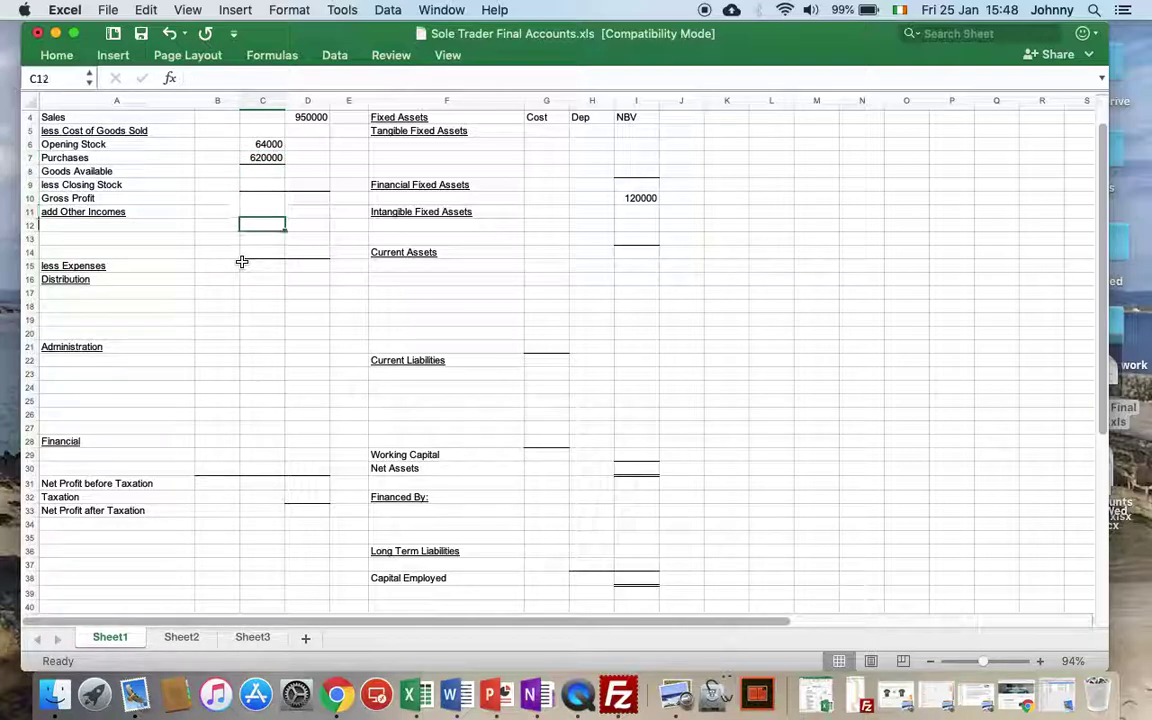
type("200")
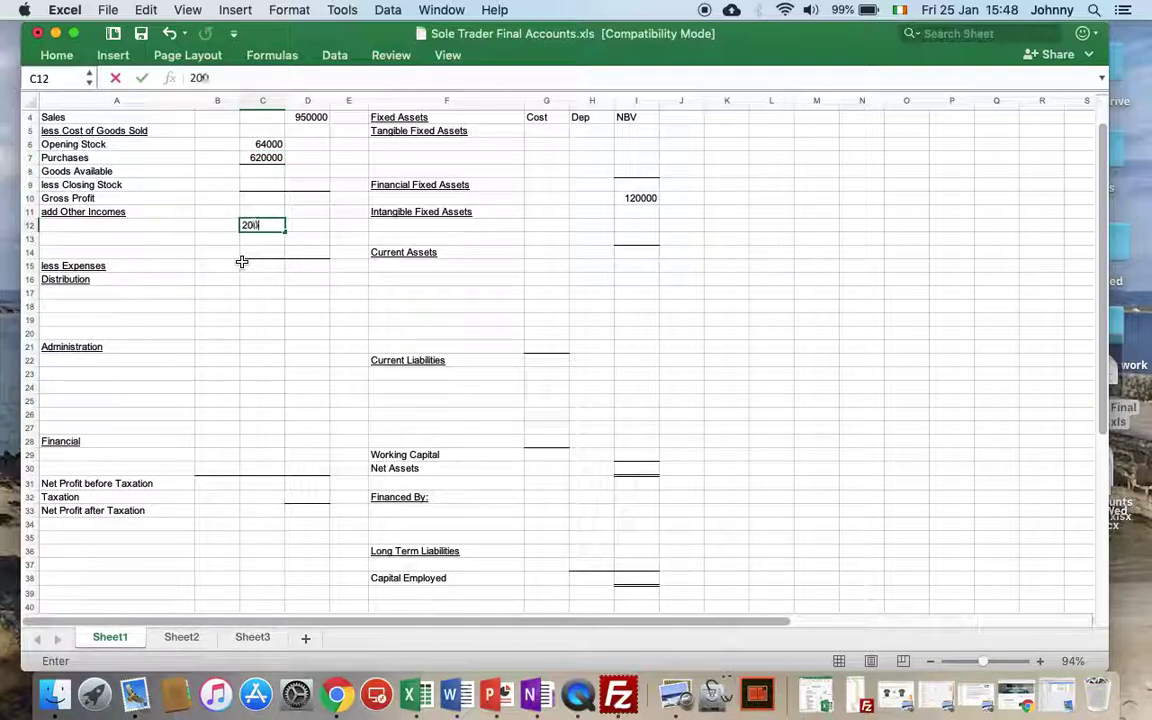
type("0")
key("Left")
key("Left")
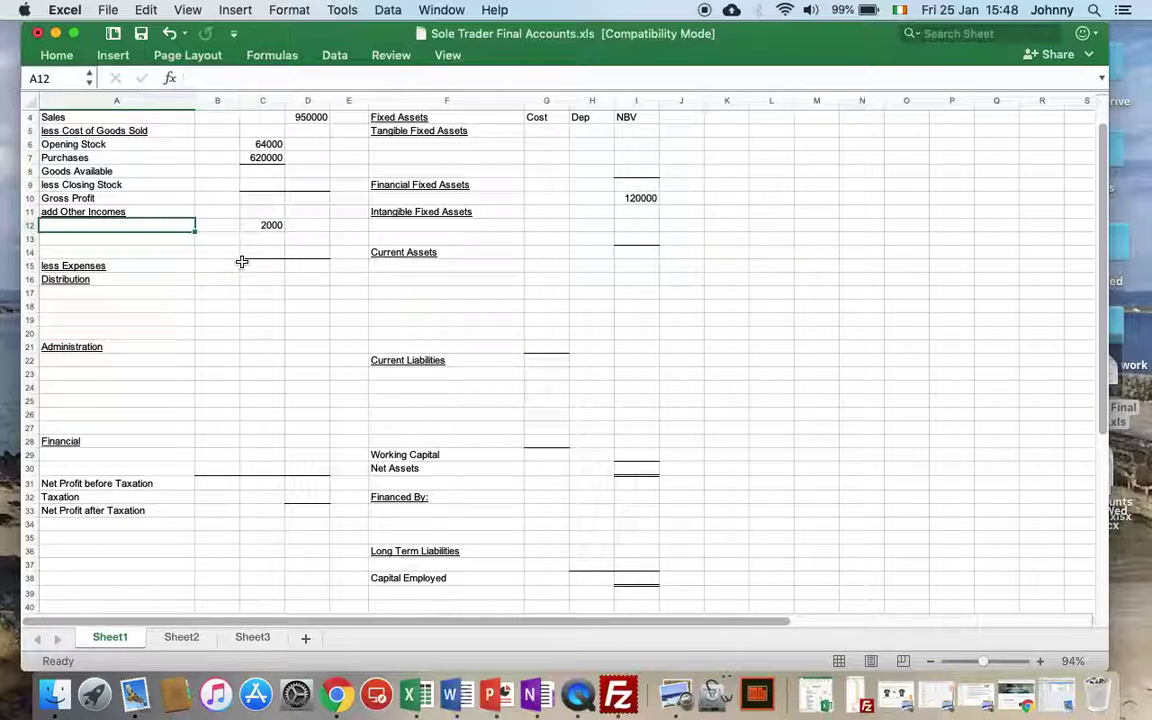
type("Rent In")
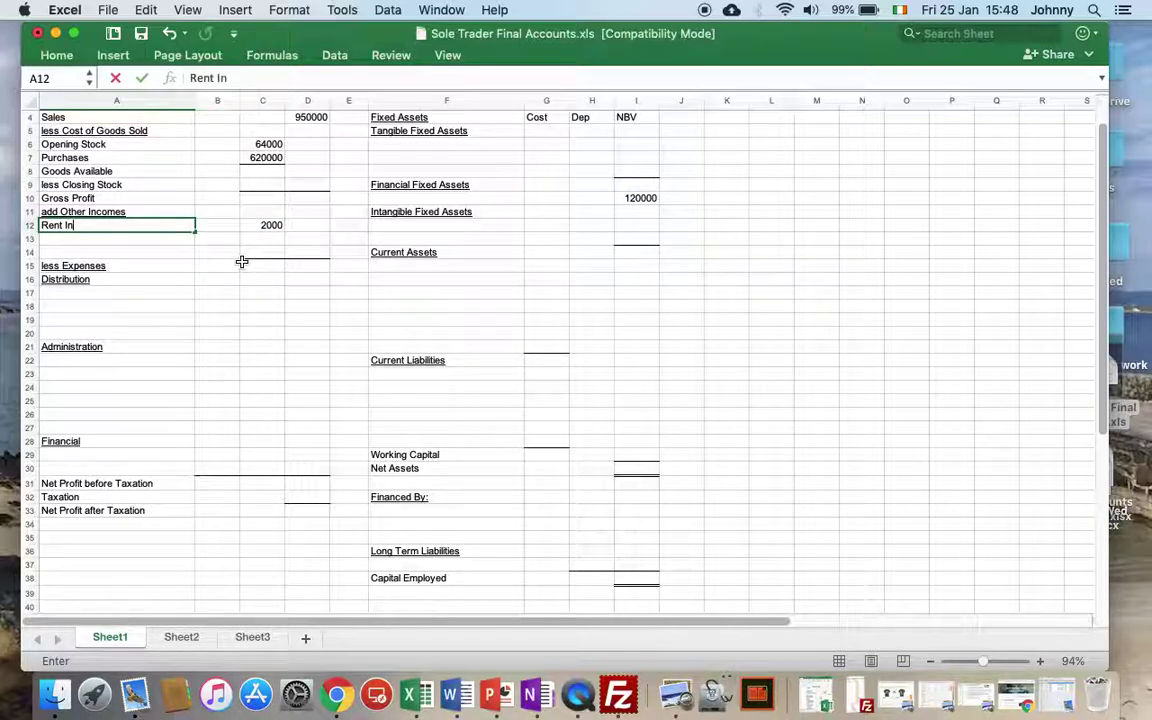
key("BackSpace")
type("Receiv")
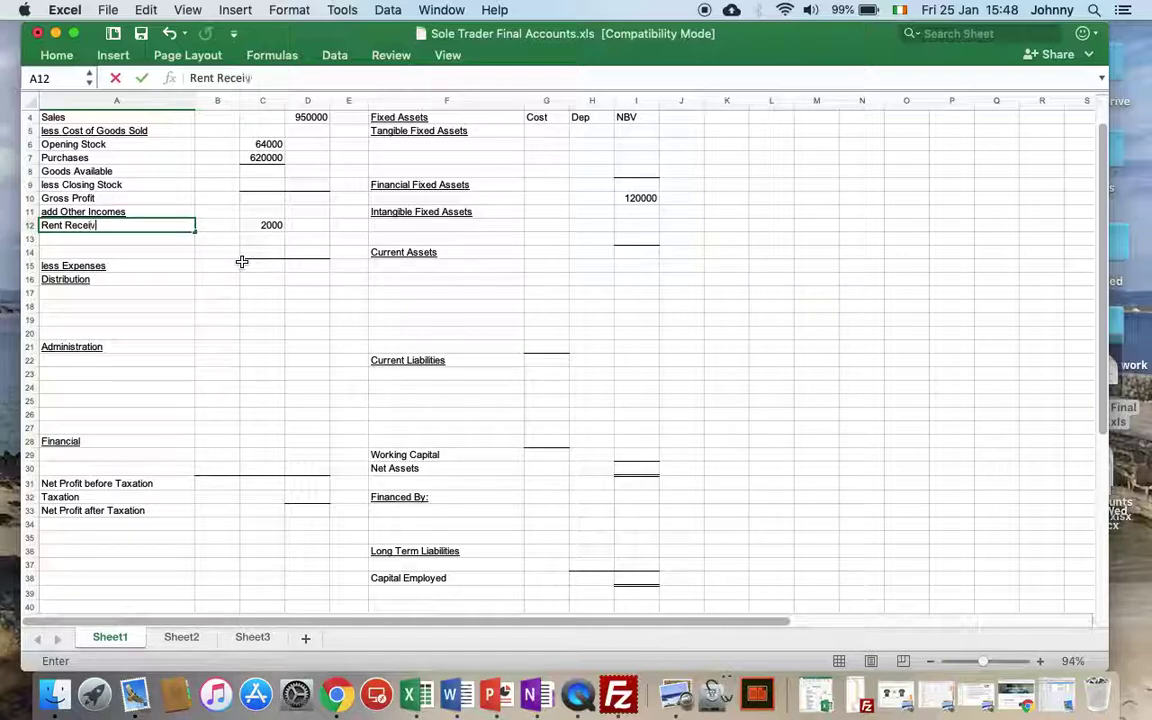
type("ed")
key("Return")
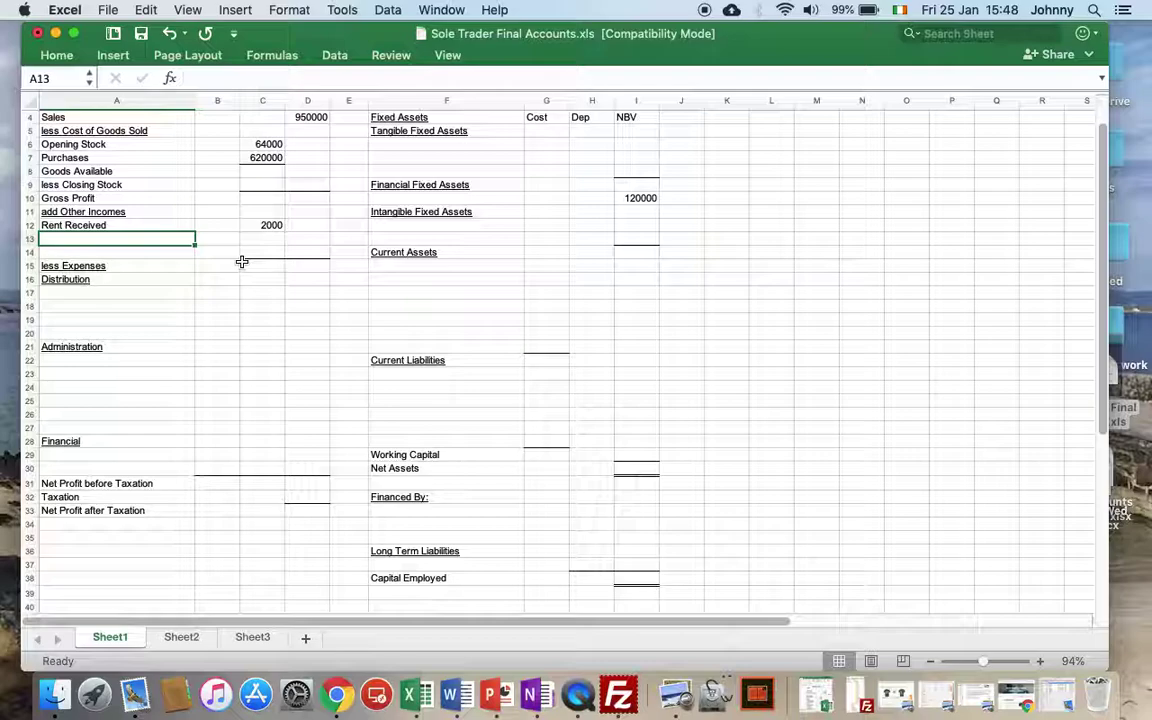
- List Showroom Exps 28000 and Carriage Out 10000 under Distribution expenses
key("Down")
key("Down")
key("Down")
key("Down")
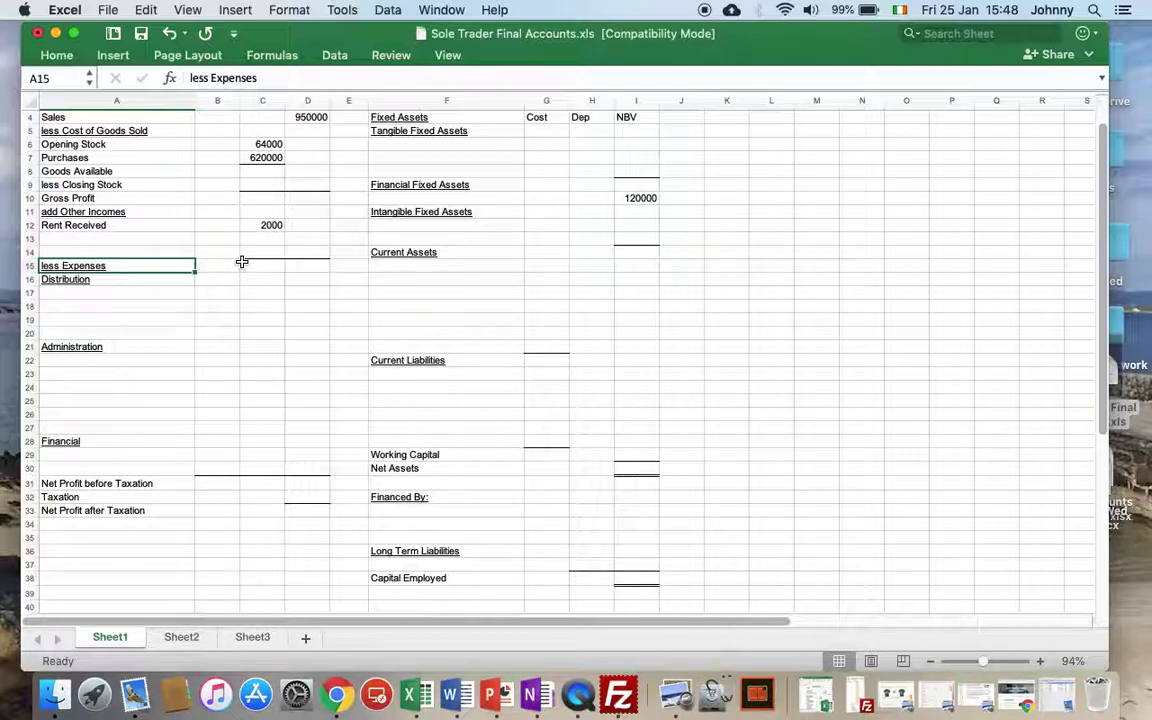
type("Show")
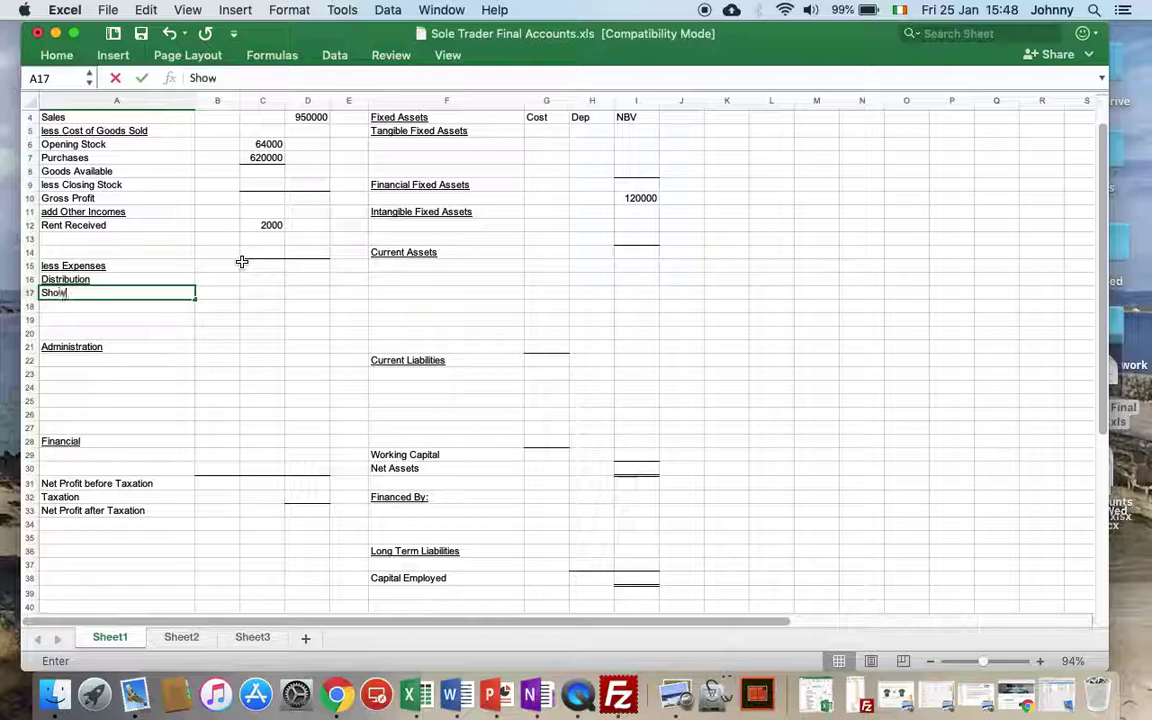
type("room Exps")
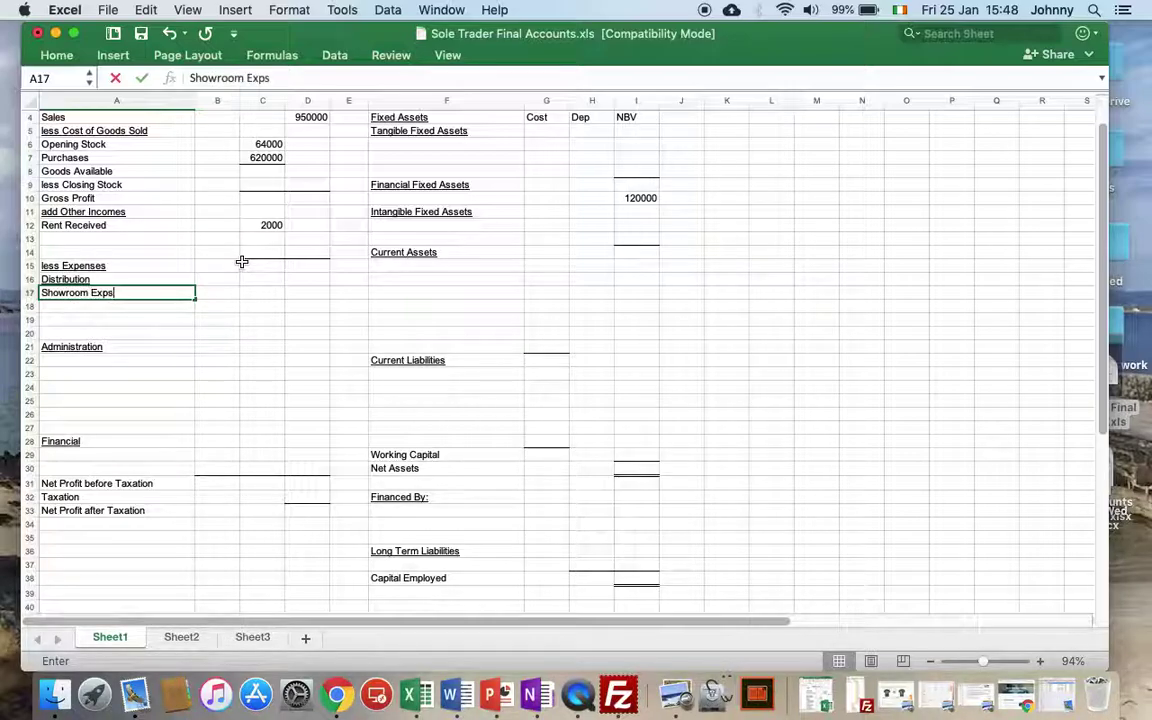
key("Tab")
key("Tab")
type("28000")
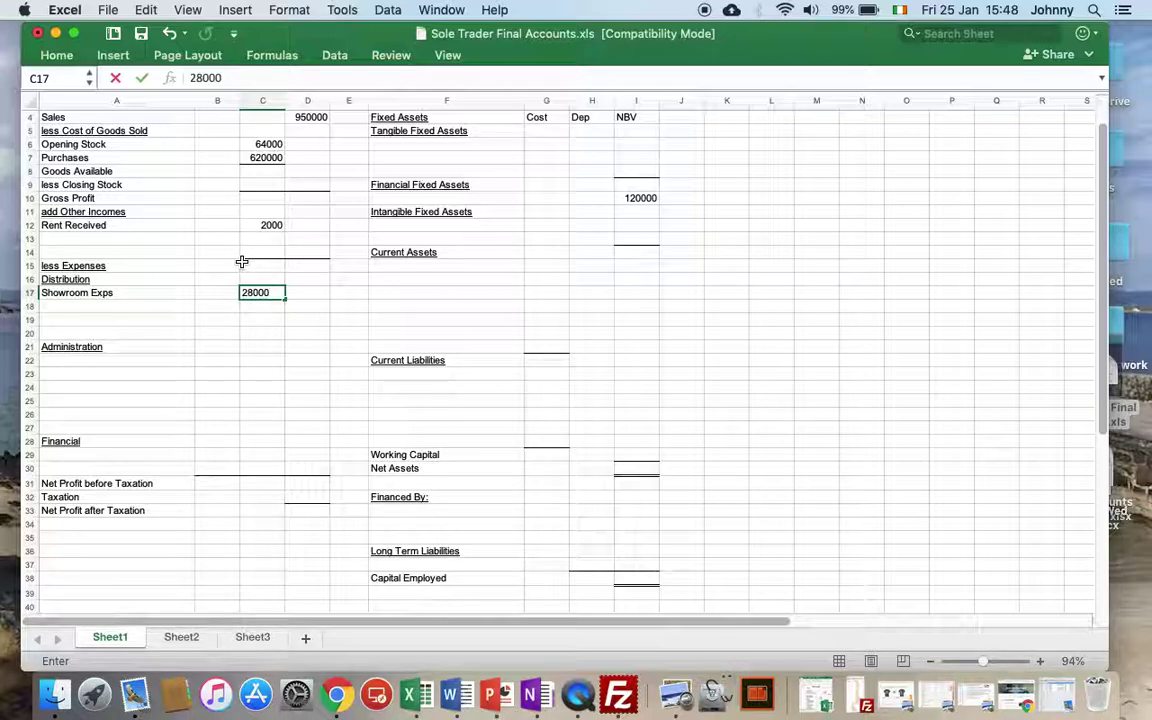
key("Return")
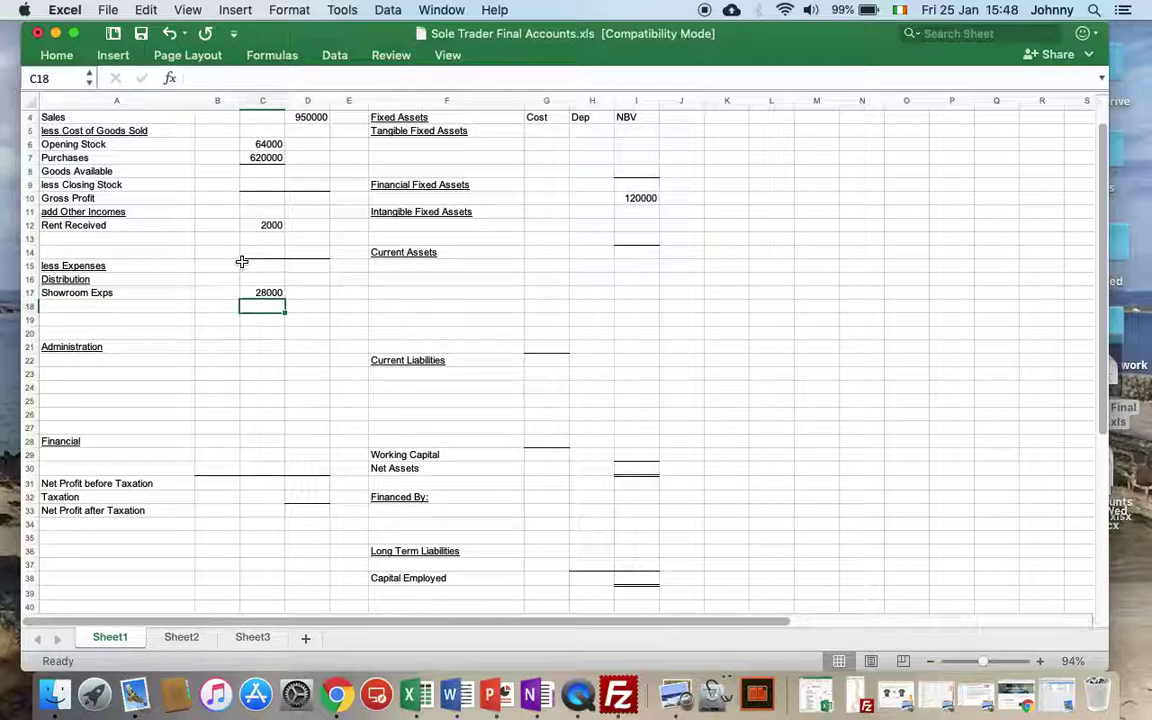
type("10")
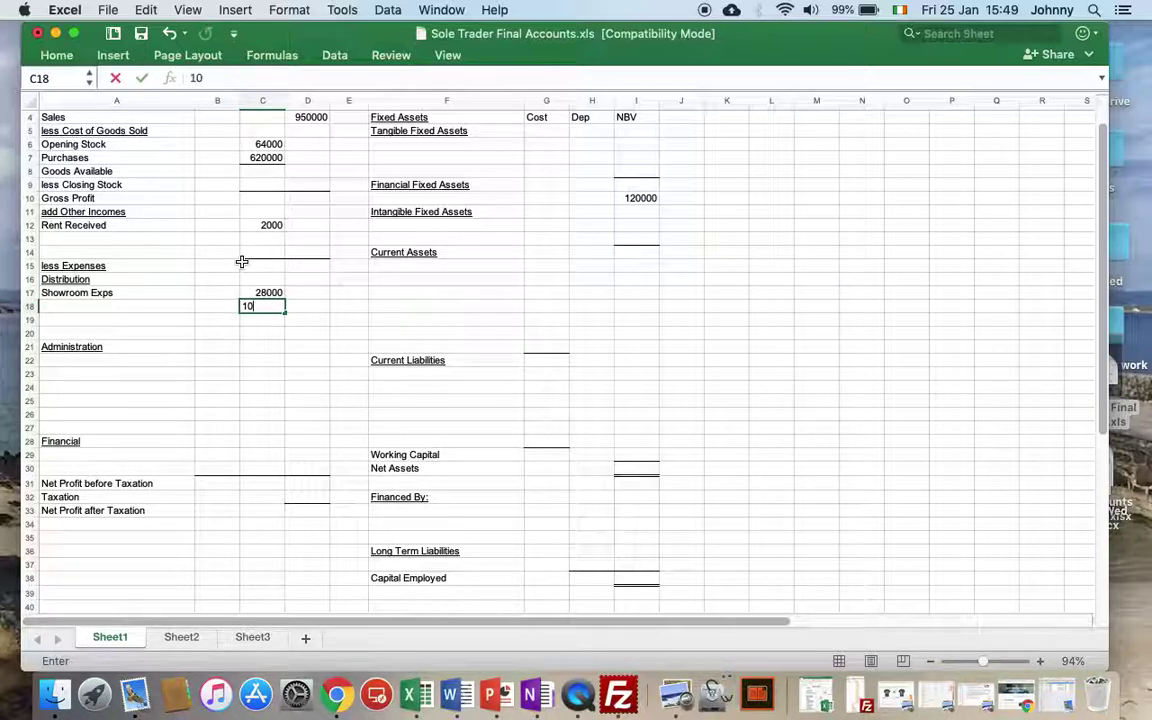
type("000")
key("Left")
key("Left")
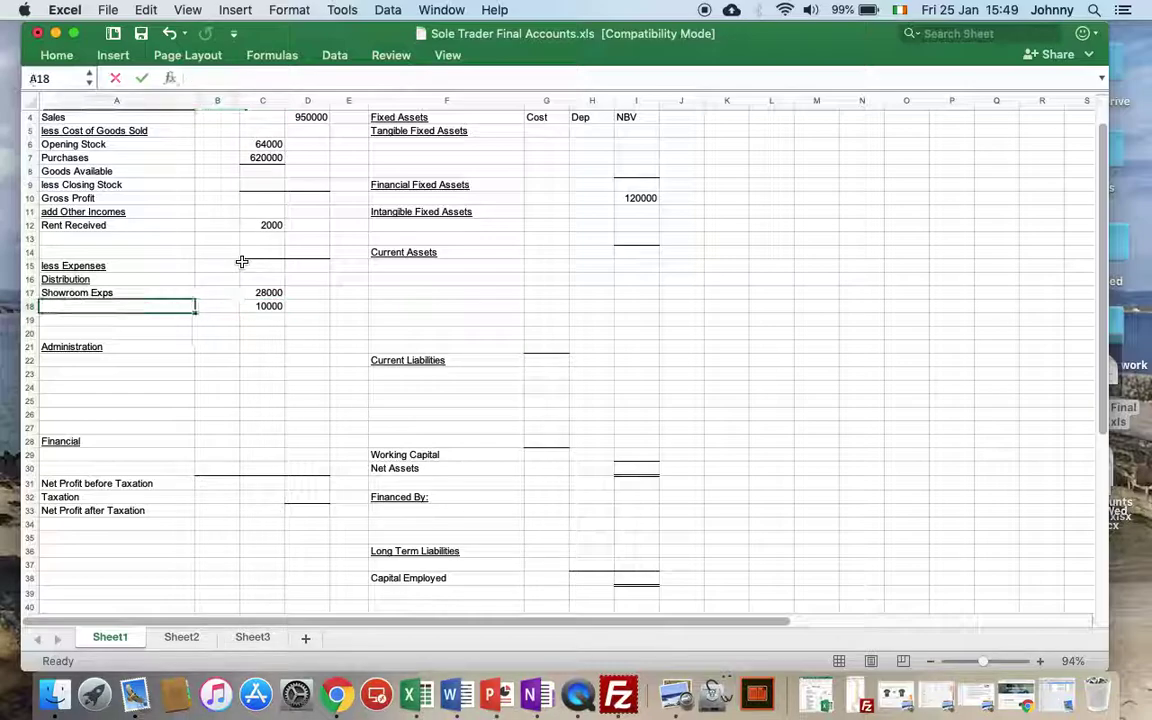
type("C arriage")
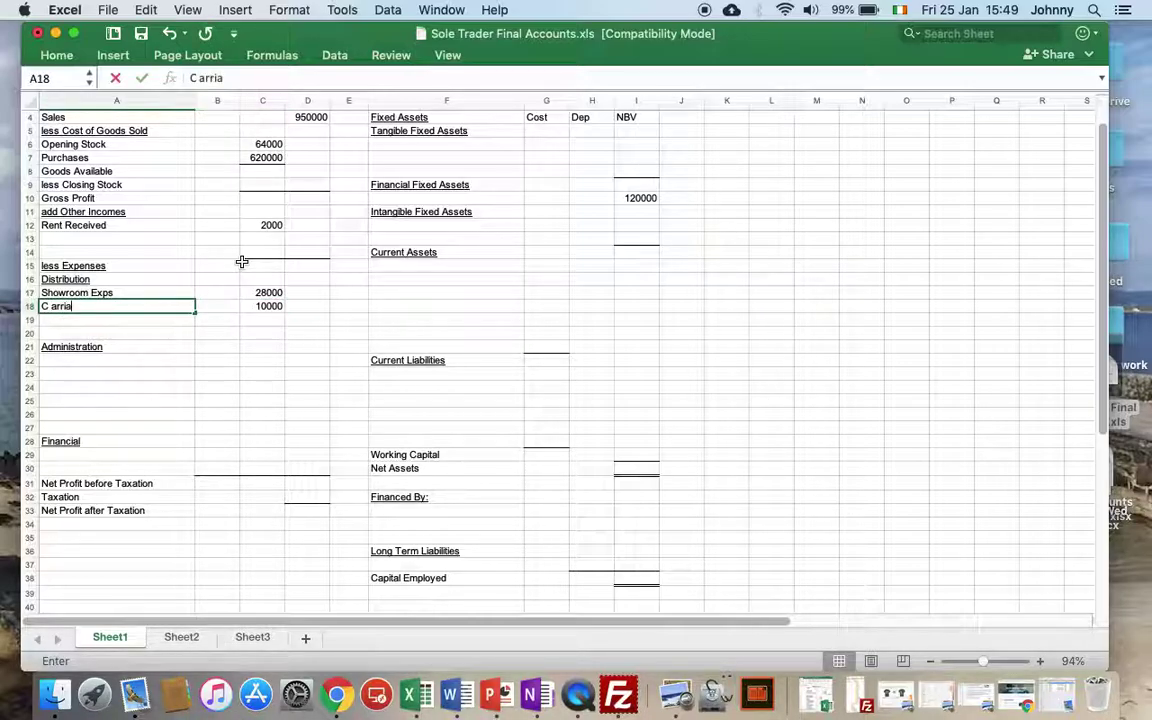
key("BackSpace")
key("BackSpace")
key("BackSpace")
key("BackSpace")
key("BackSpace")
key("BackSpace")
key("BackSpace")
key("BackSpace")
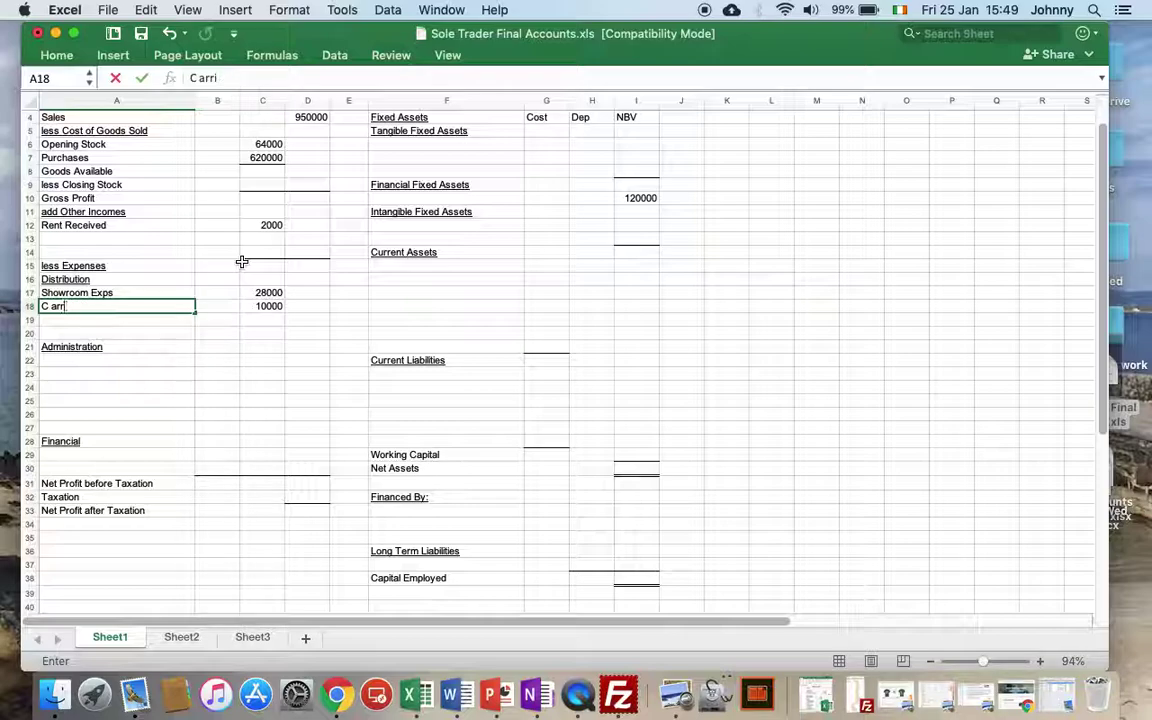
type("arriage Out")
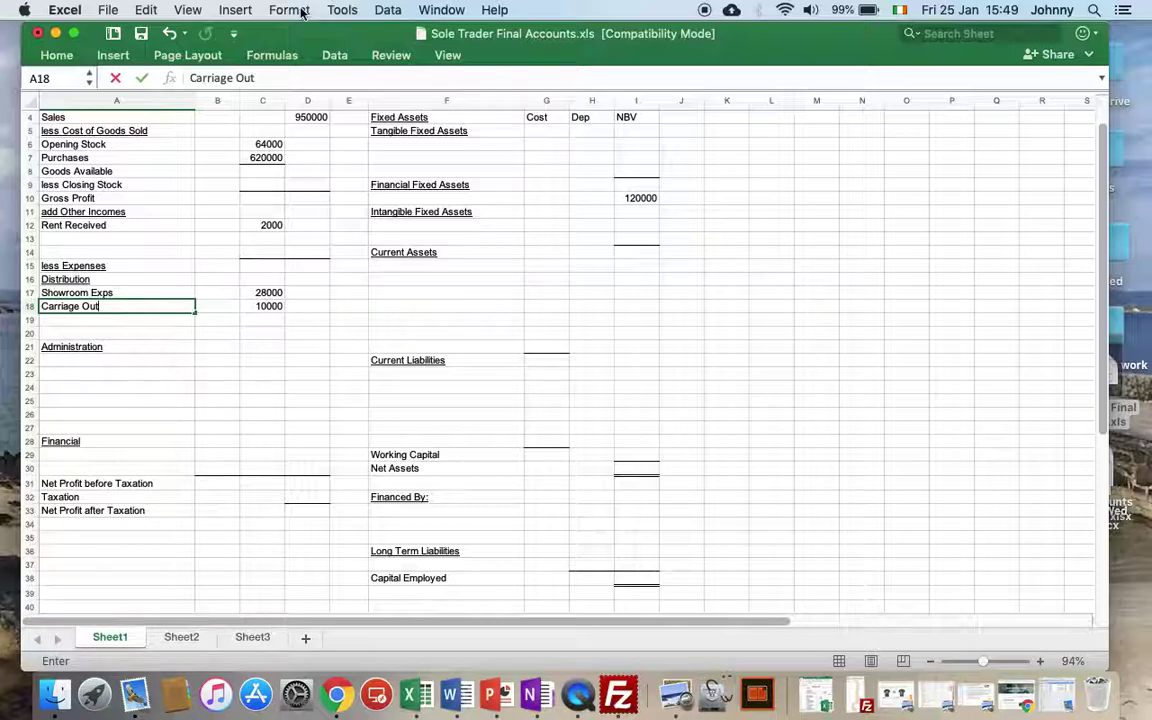
- Add Patents with a 60600 net book value in row 12
left_click(422, 226)
type("Patent")
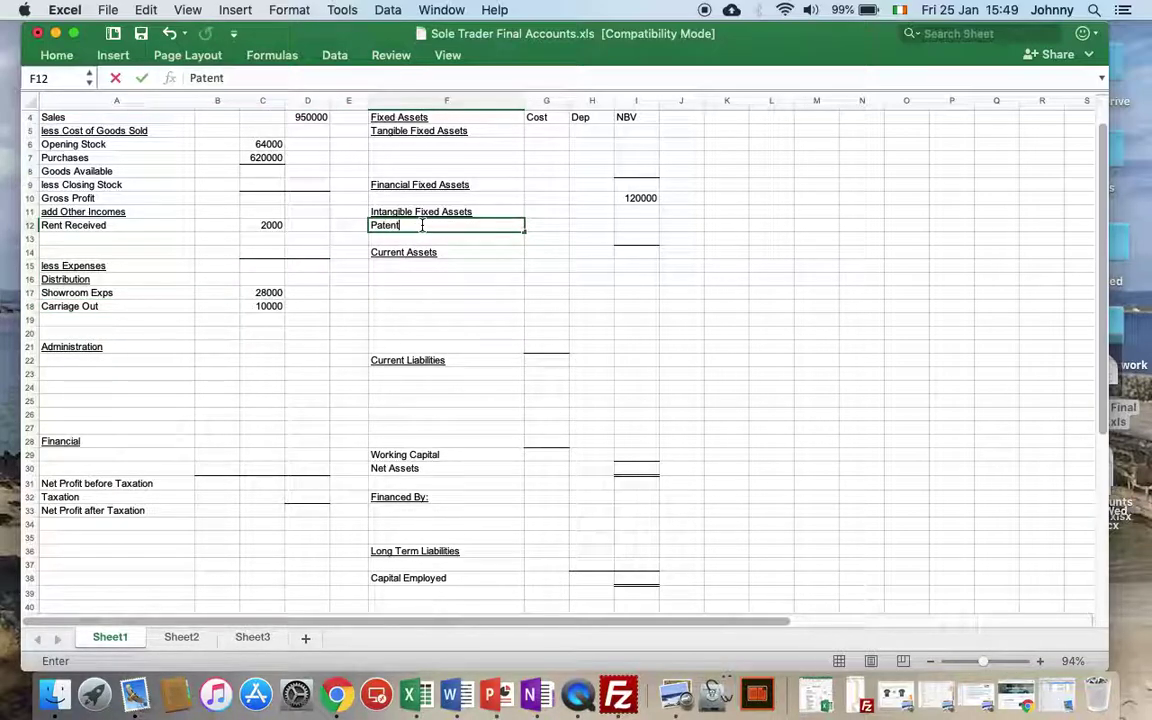
type("s")
key("Tab")
key("Tab")
key("Tab")
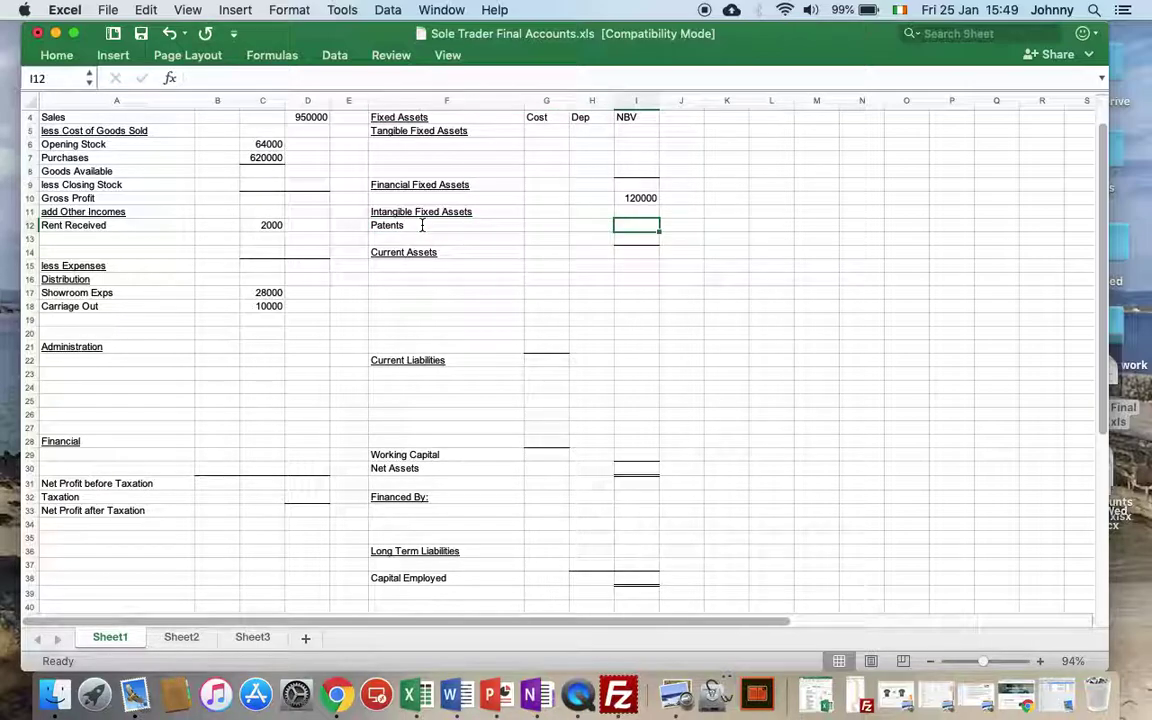
type("60600")
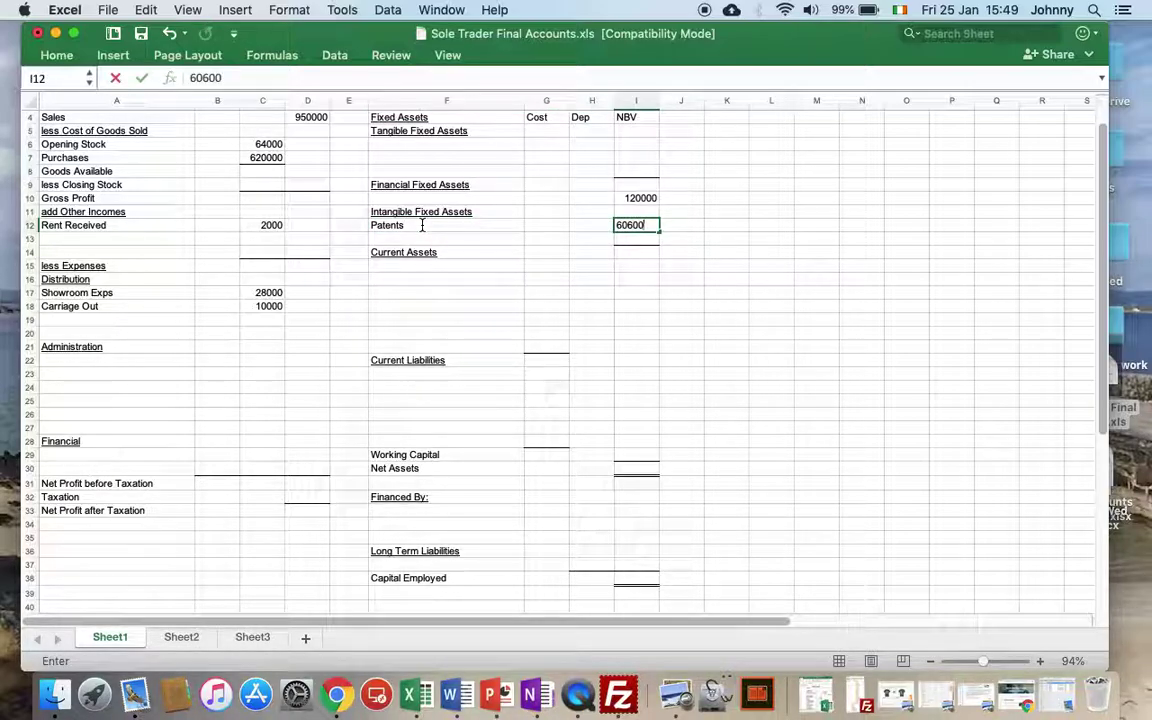
key("Return")
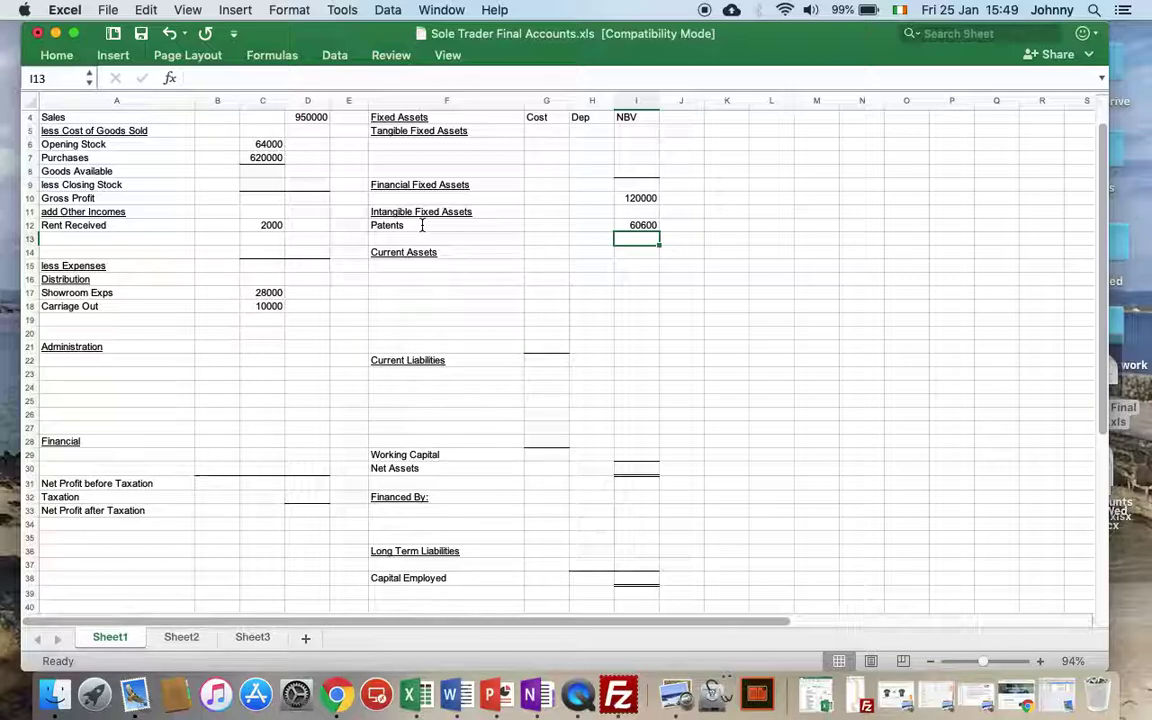
- Add a Discount (NET) expense of 2000 below Carriage Out
key("Left")
key("Left")
key("Left")
key("Left")
key("Left")
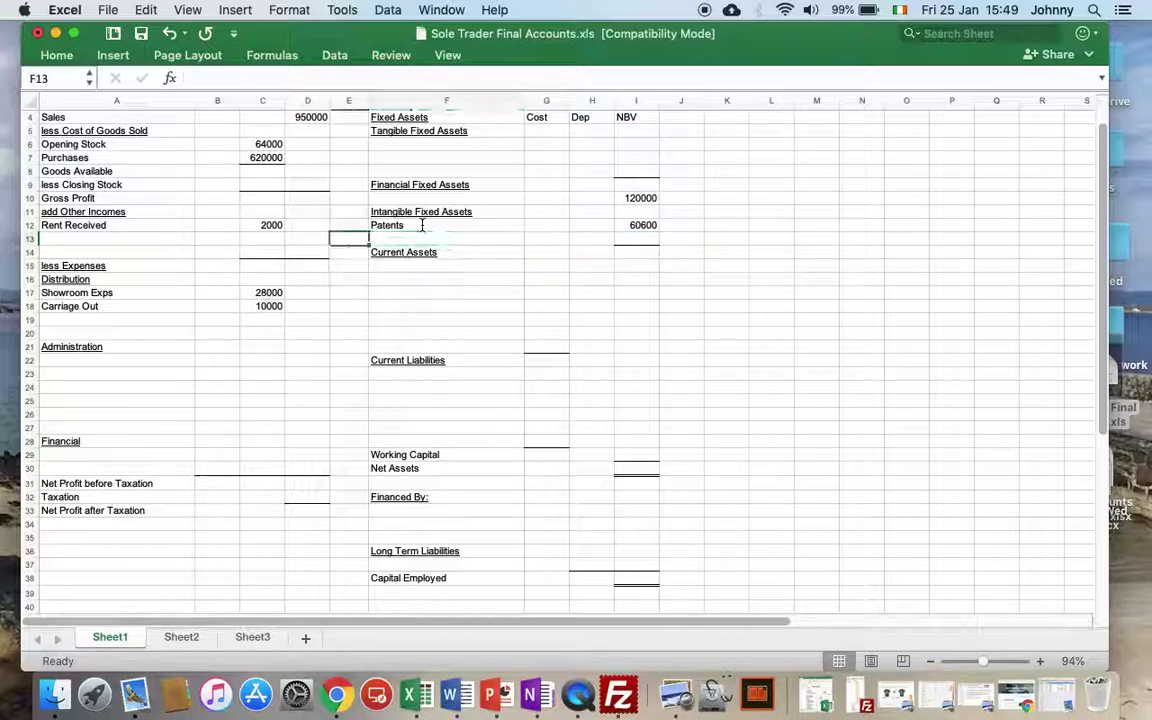
key("Left")
key("Down")
key("Down")
key("Down")
key("Down")
key("Down")
key("Down")
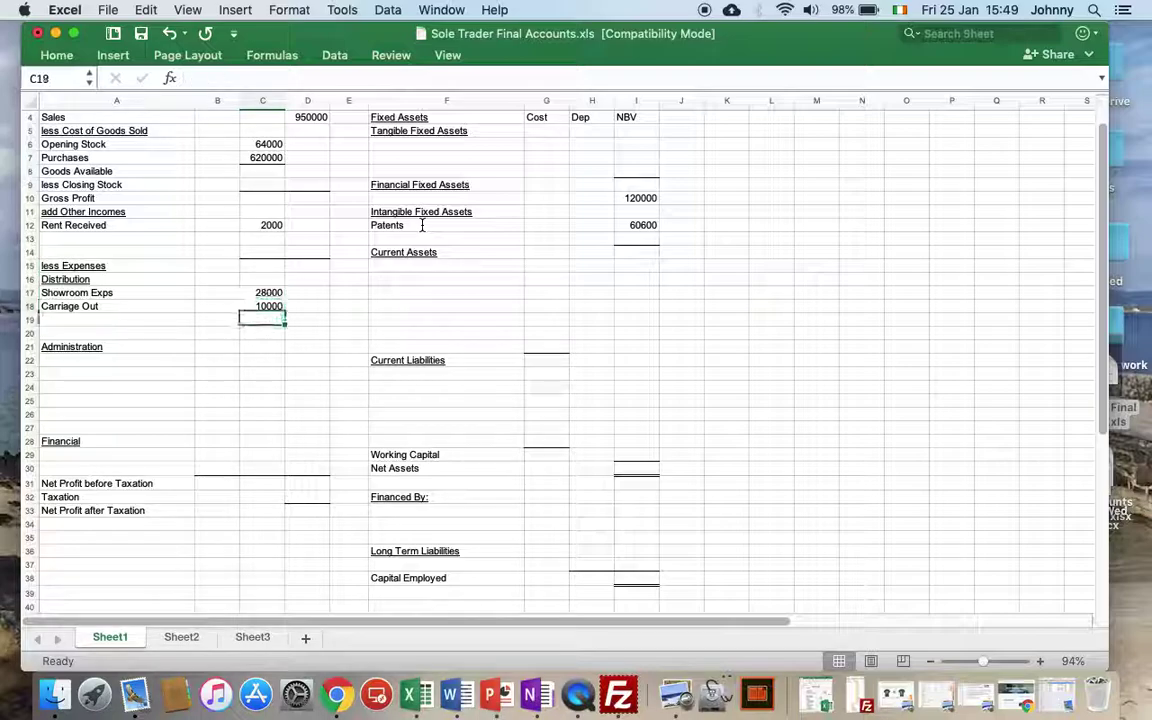
type("2000")
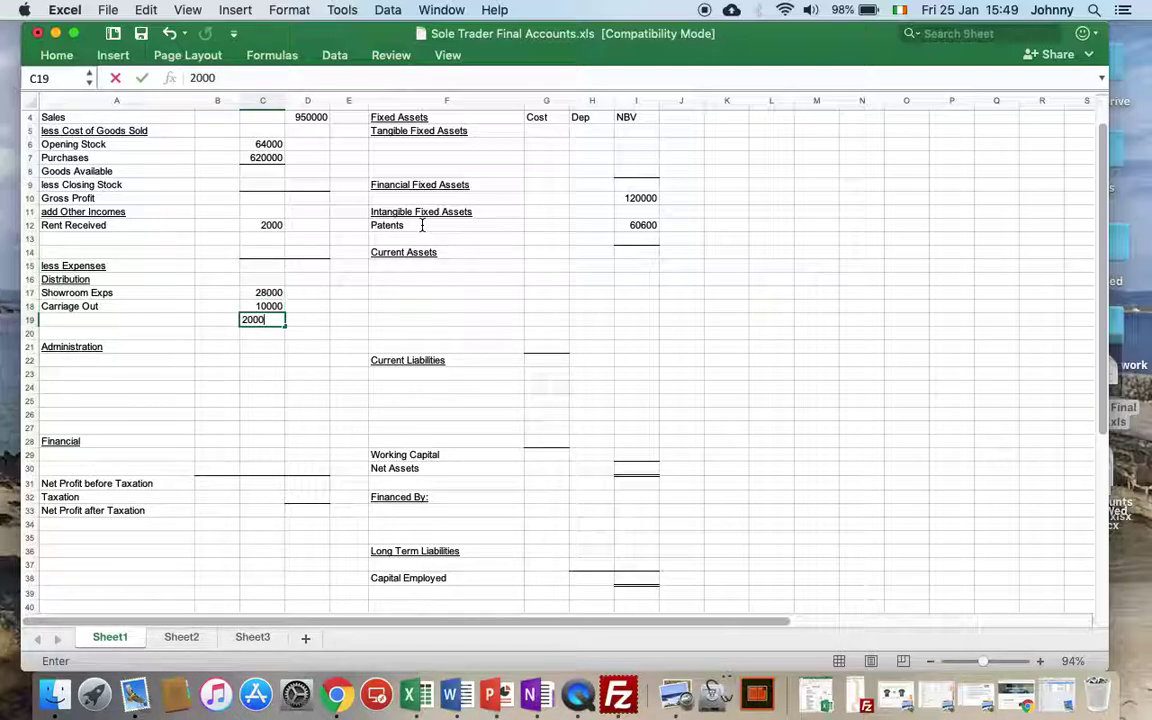
key("Left")
key("Left")
type("D")
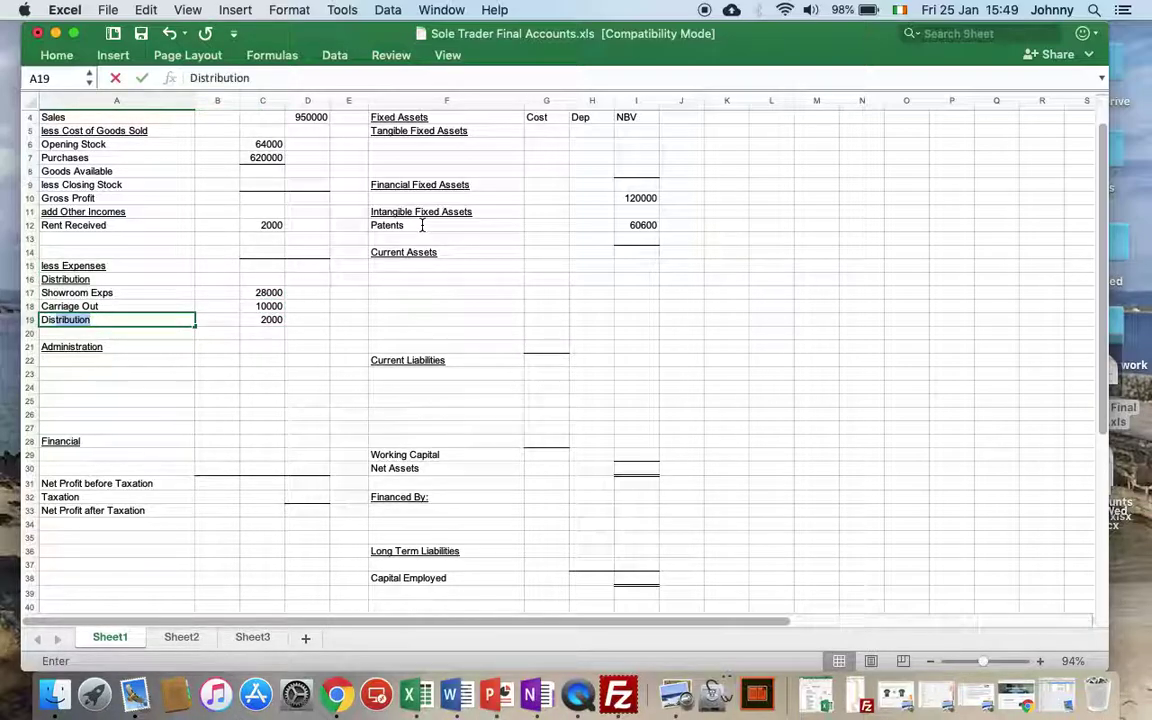
type("iscount")
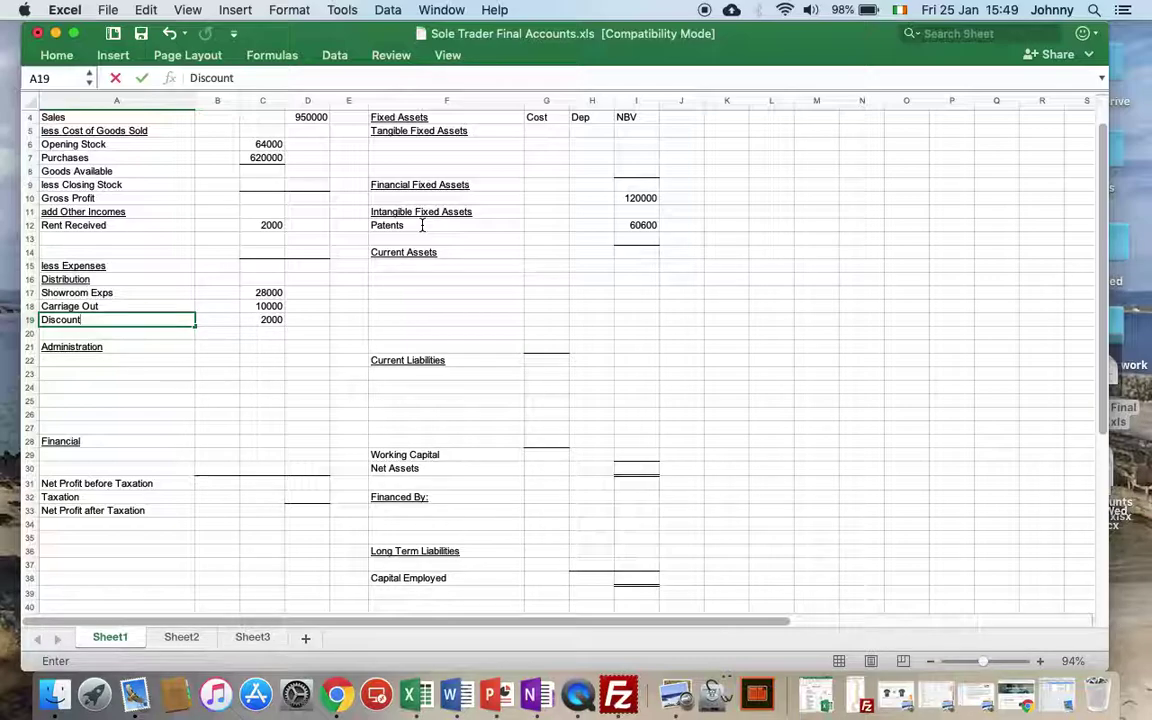
type("NET")
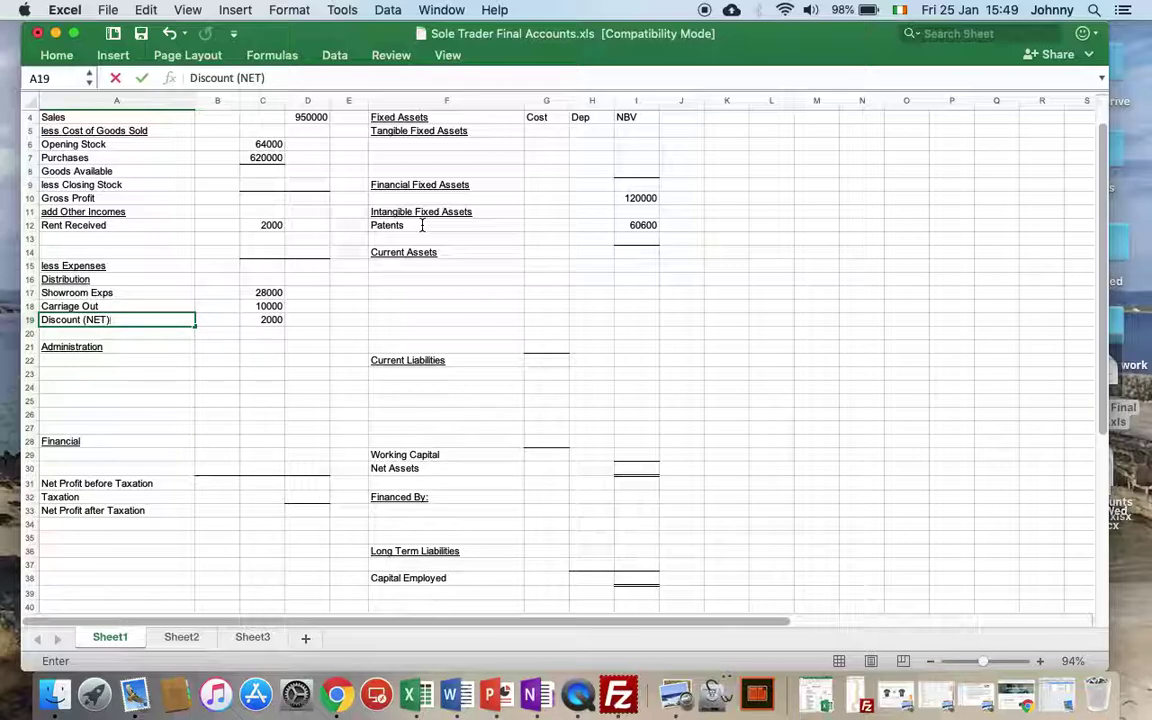
key("Return")
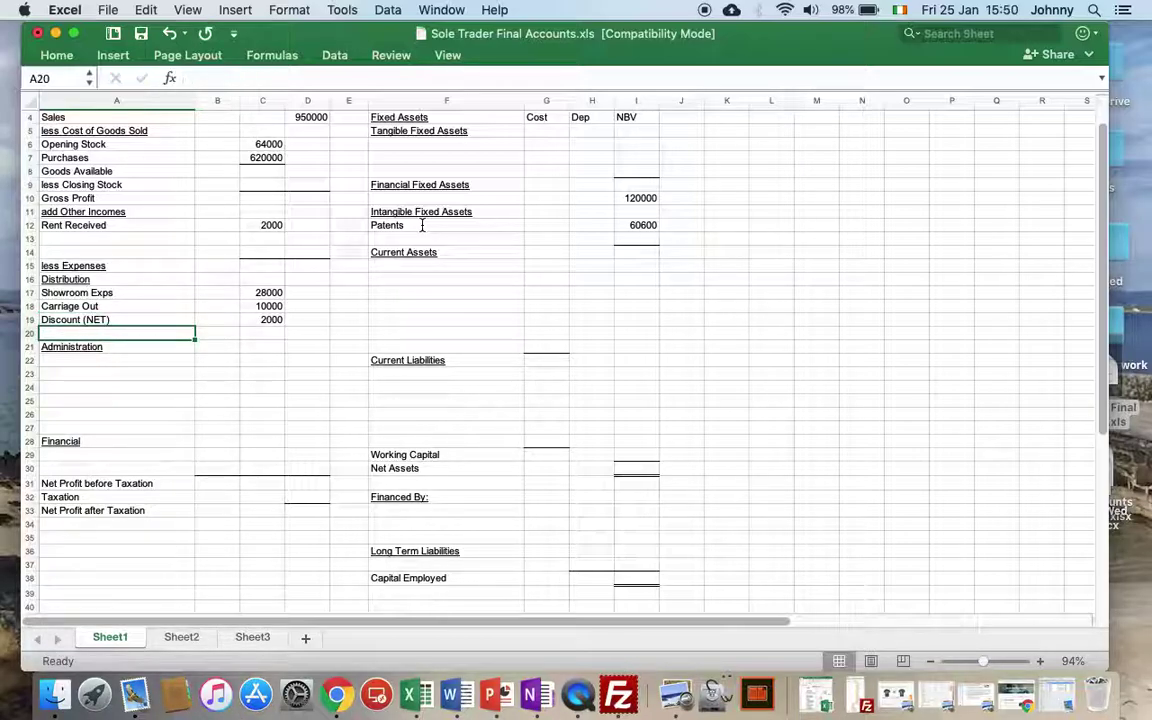
- Add Mortgage Interest of 3000 under Financial expenses
key("Down")
key("Down")
key("Down")
key("Down")
key("Down")
key("Down")
key("Down")
key("Down")
key("Down")
type("Mo")
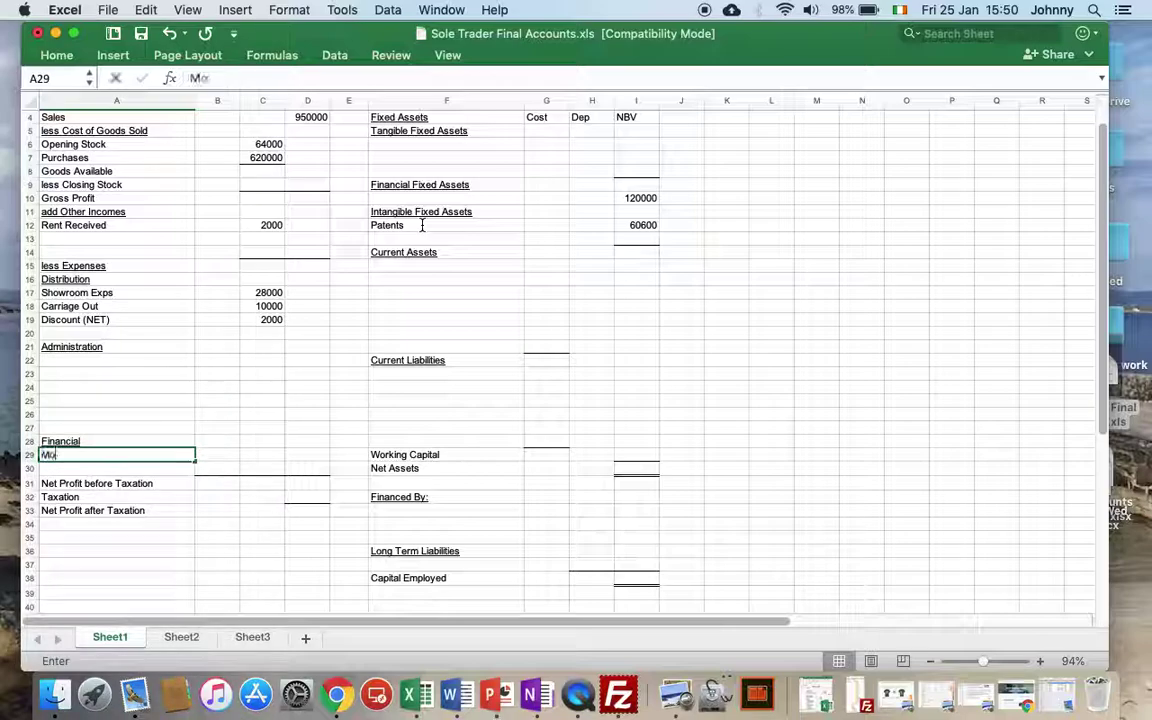
type("rtgage I")
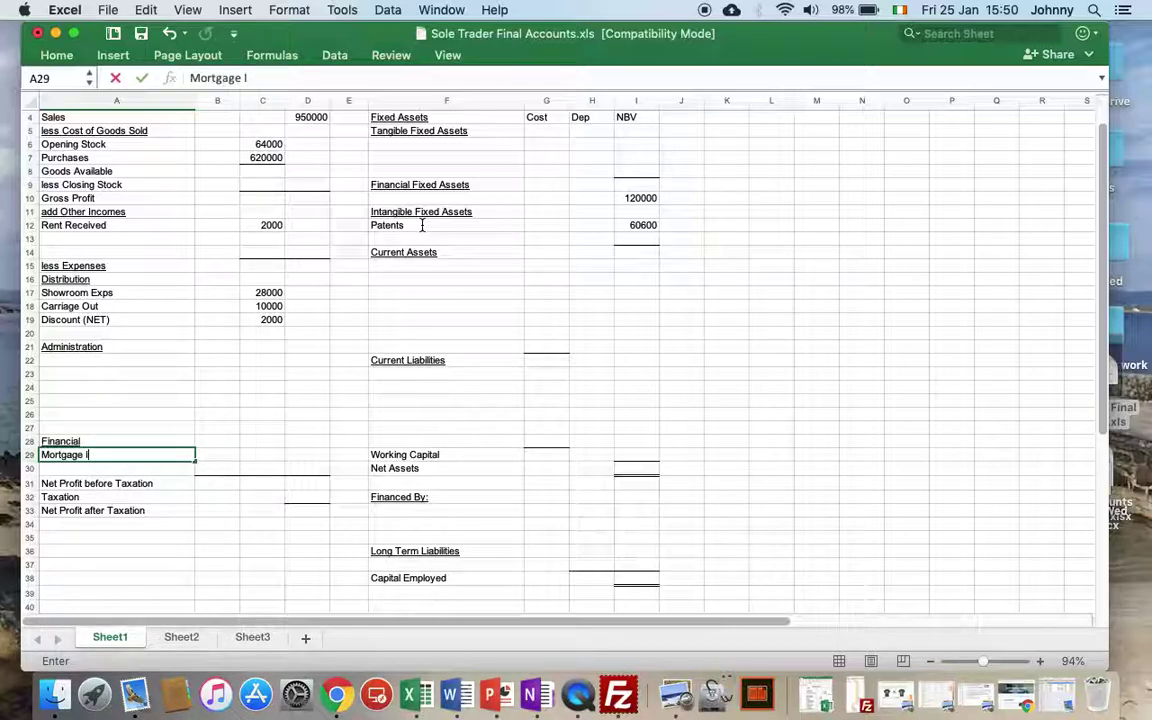
type("nterest")
key("Tab")
key("Tab")
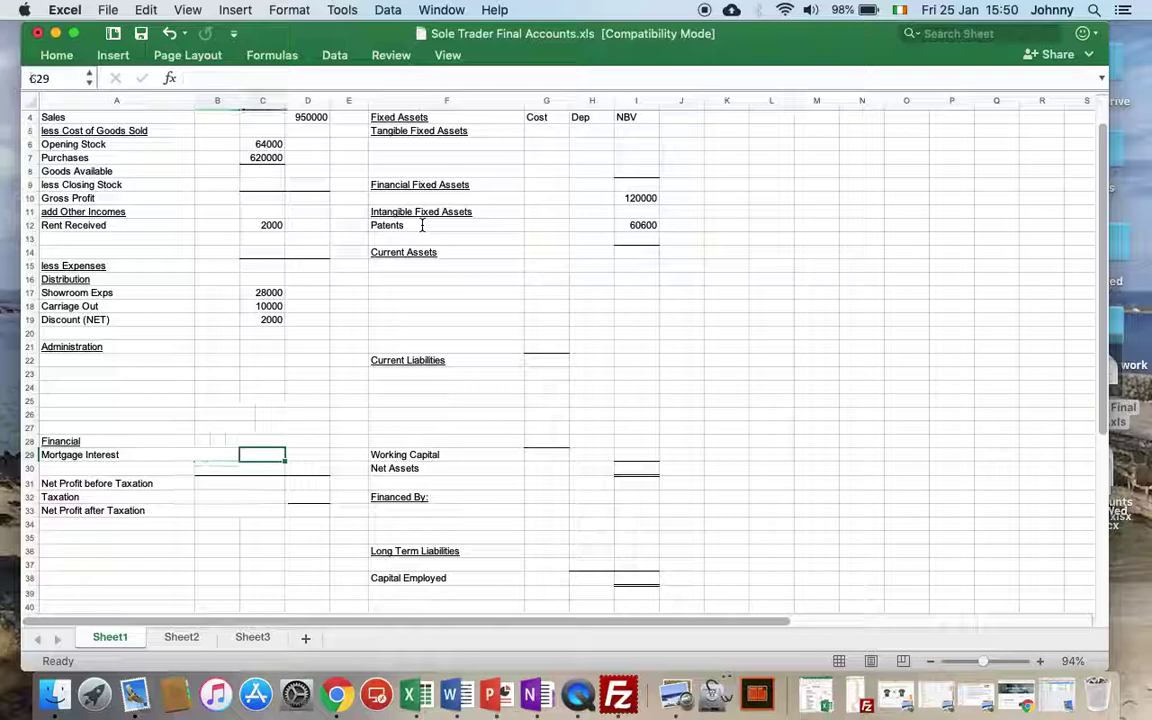
type("3000")
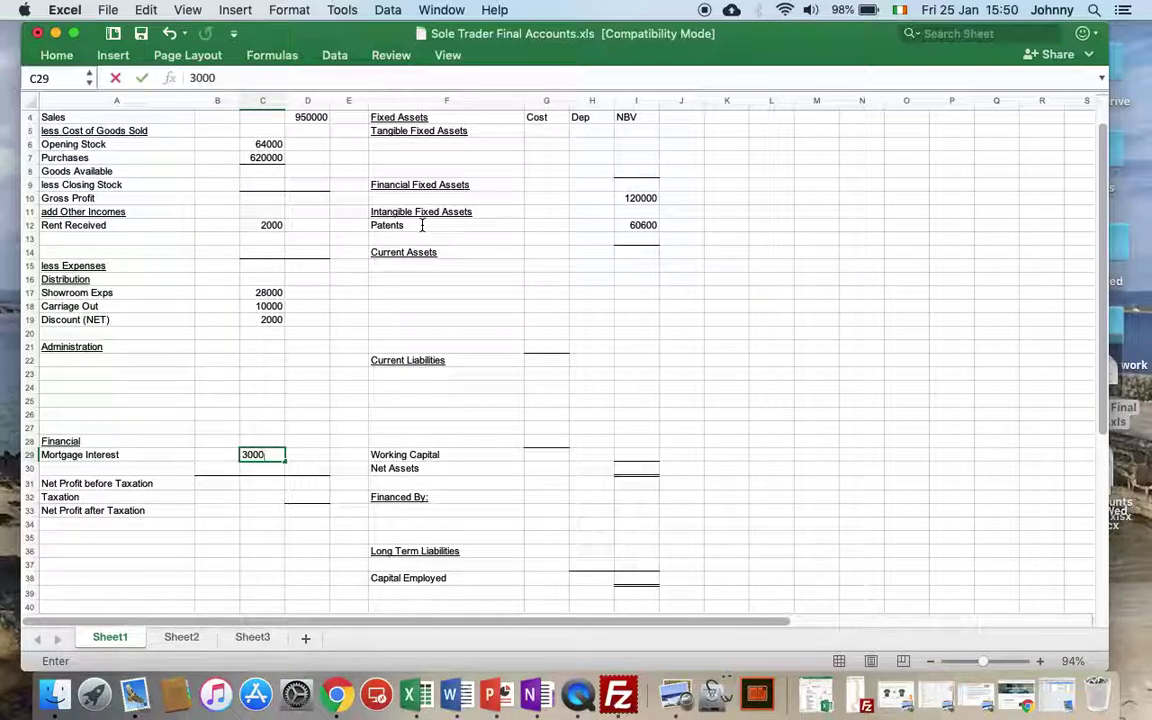
key("Up")
key("Up")
key("Up")
key("Up")
key("Up")
key("Up")
key("Up")
key("Up")
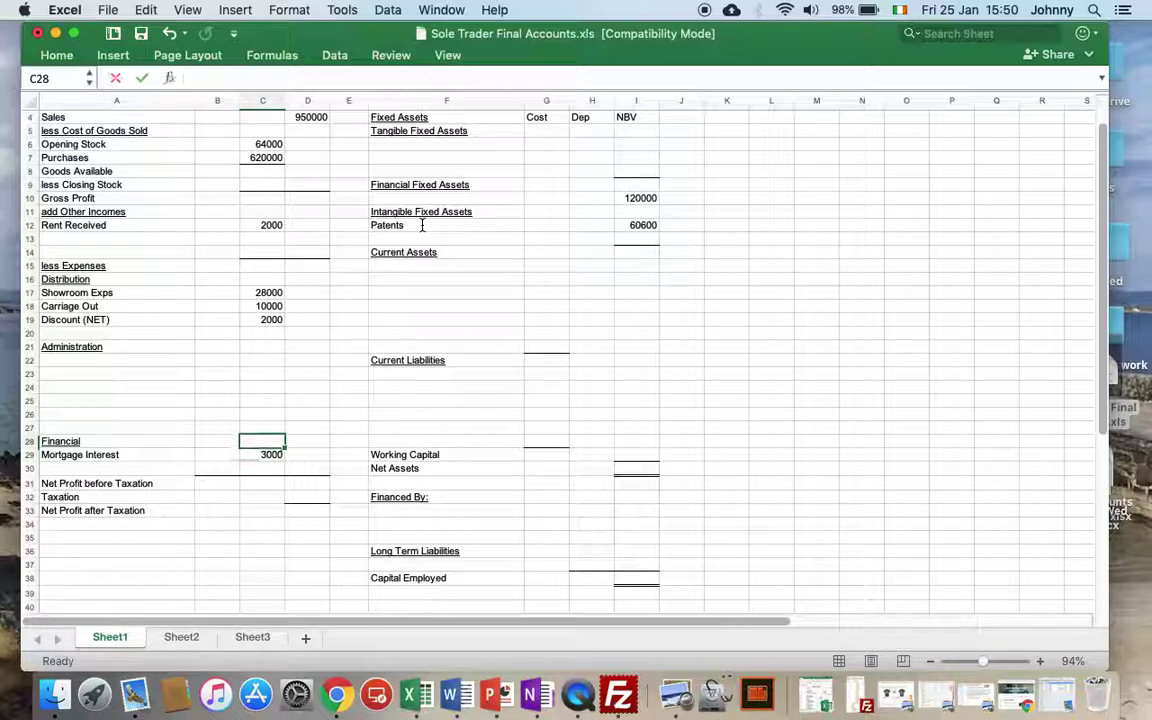
key("Up")
- Add Advertising 16000 and Stationery 7,800 under Administration expenses
type("160")
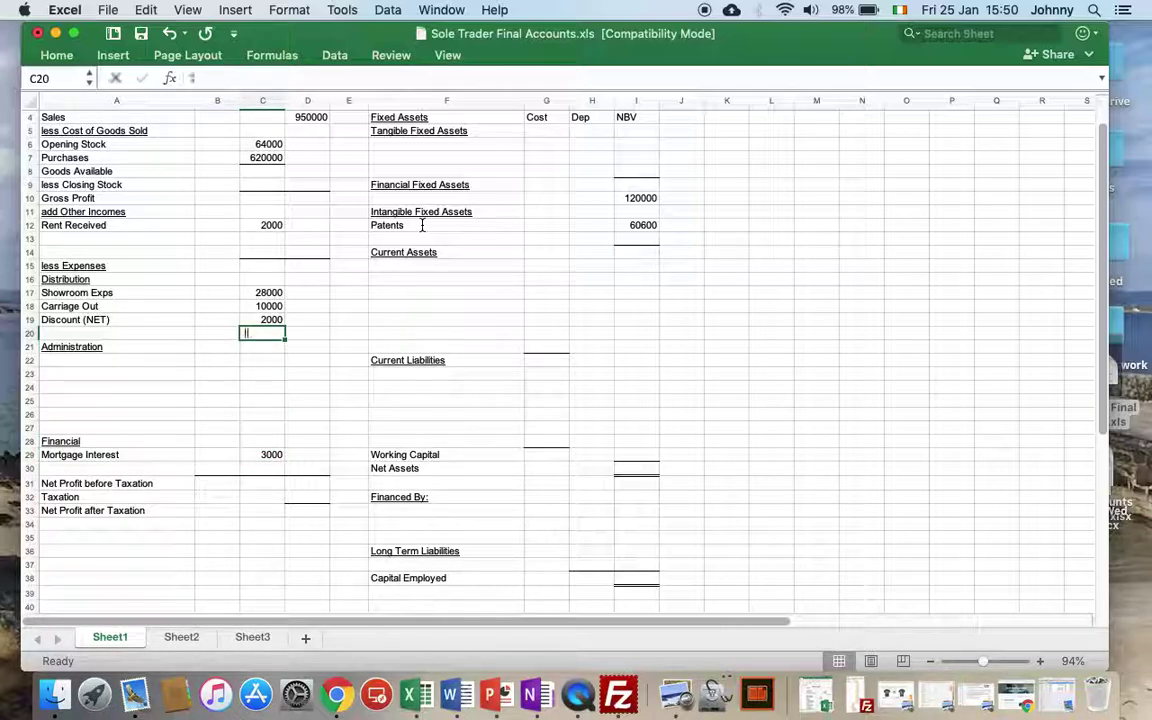
type("00")
key("Left")
key("Left")
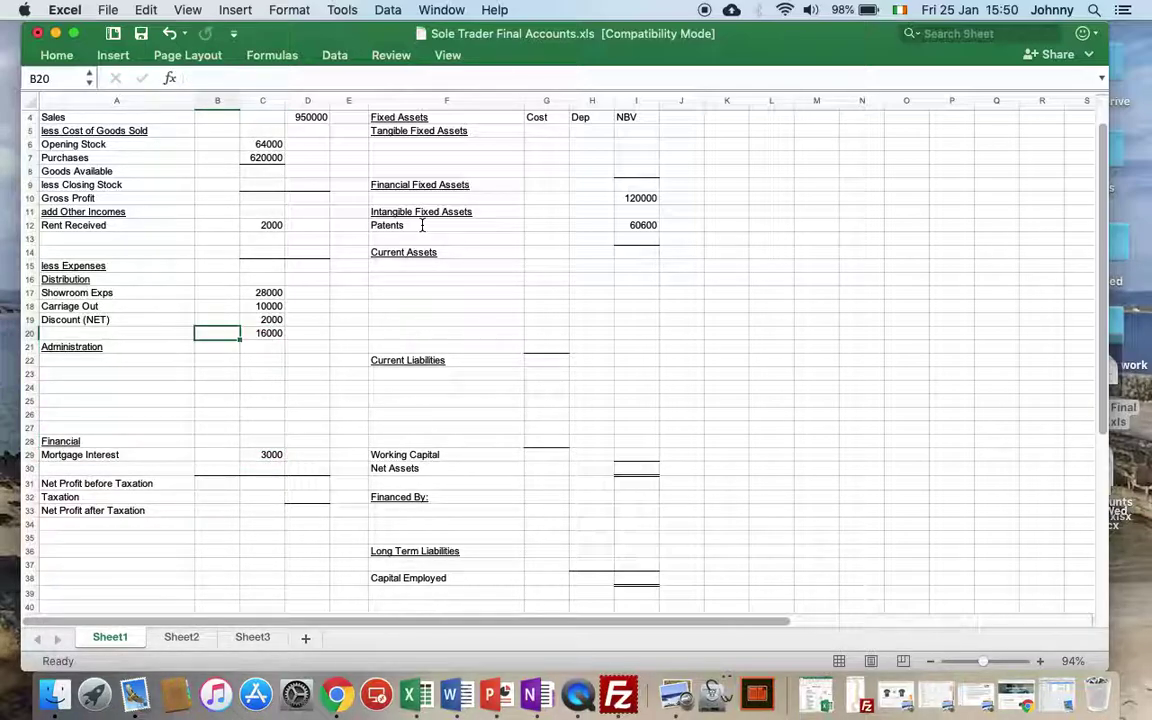
type("Adve")
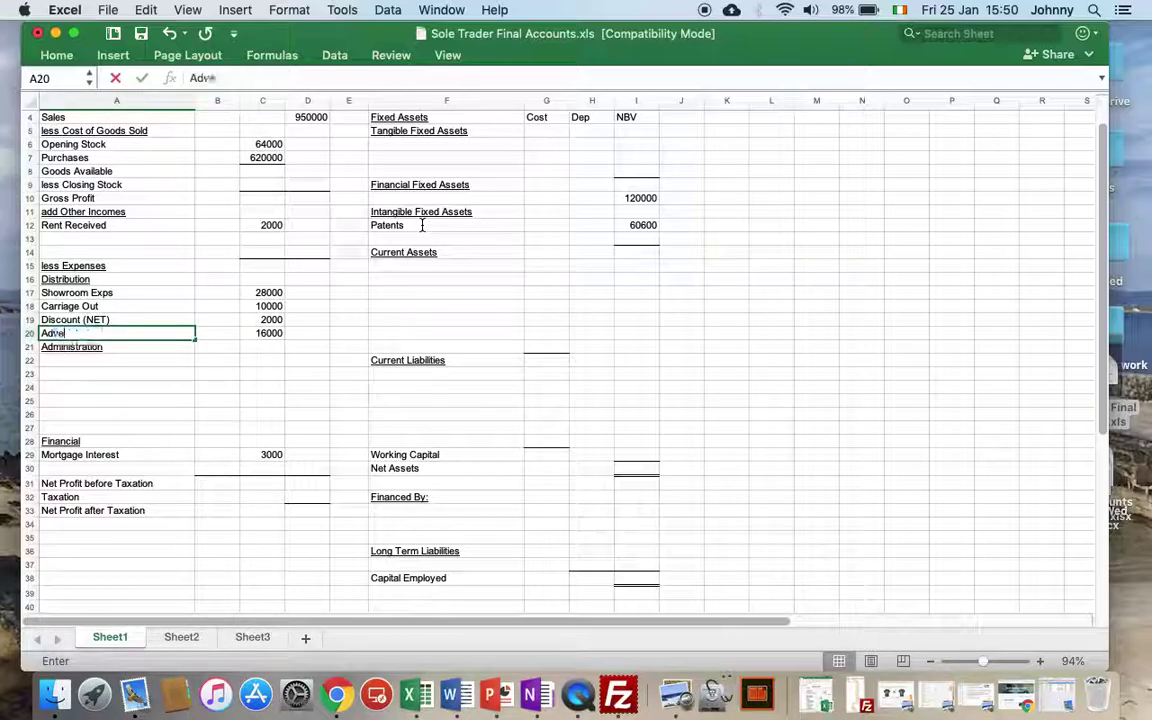
type("rtising")
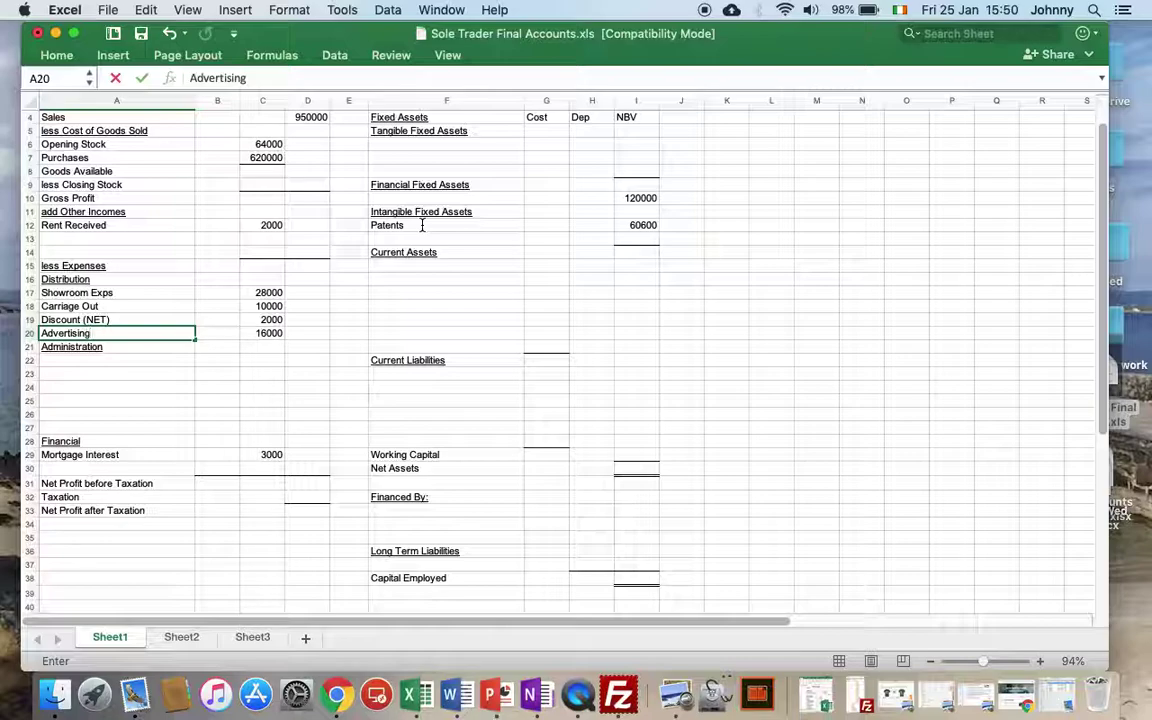
key("Return")
key("Return")
type("S")
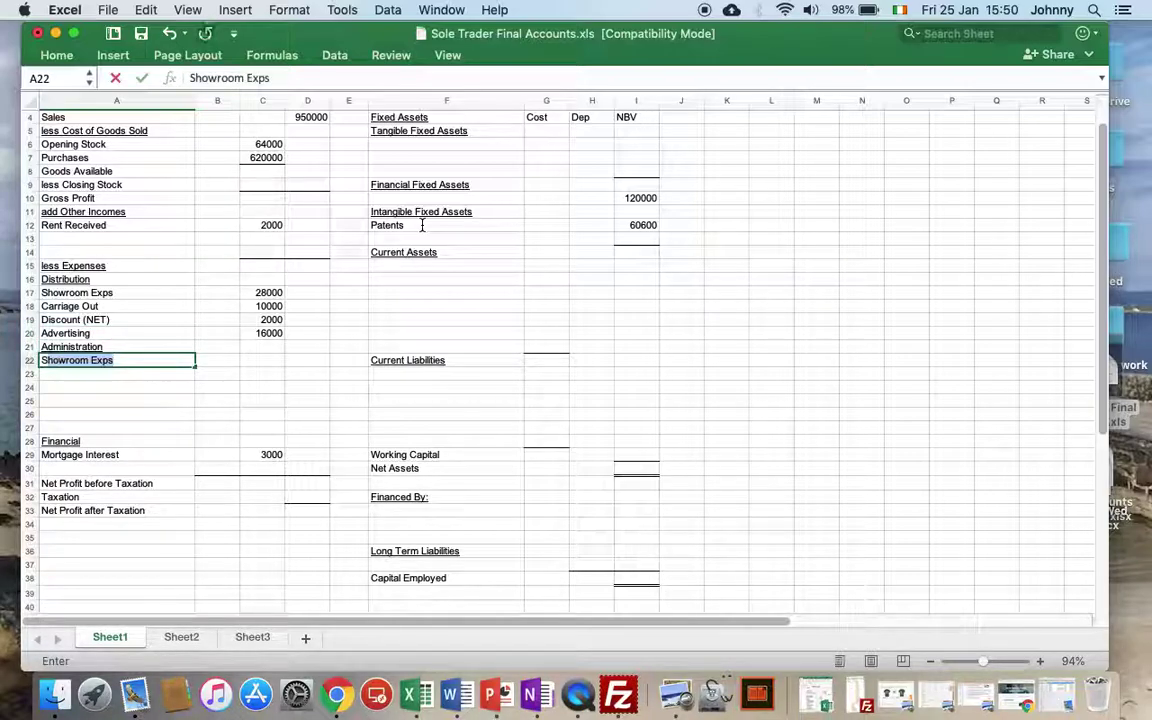
type("tatio")
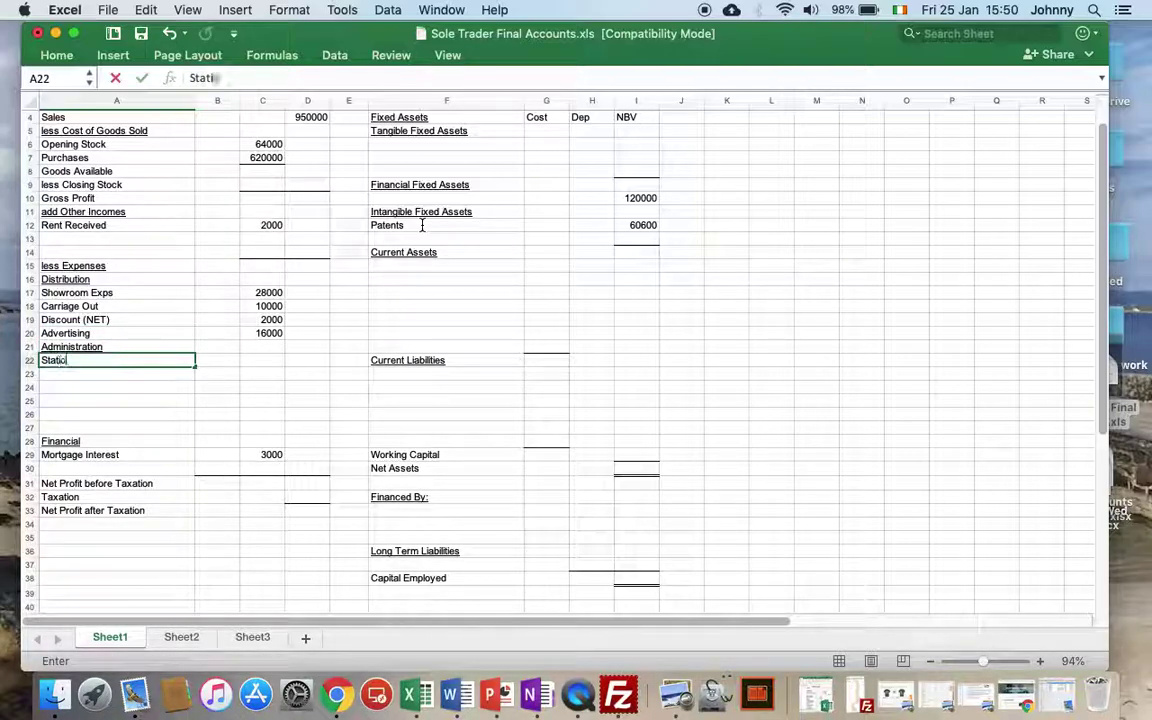
type("nery")
key("Tab")
key("Tab")
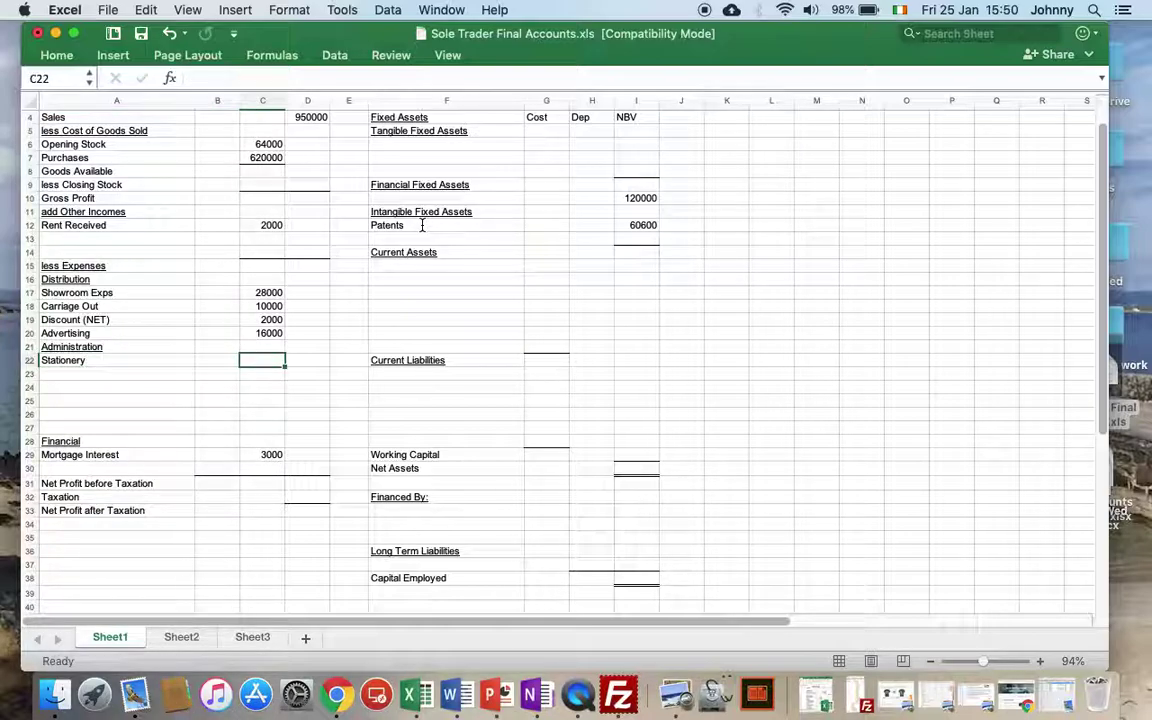
type("7,800")
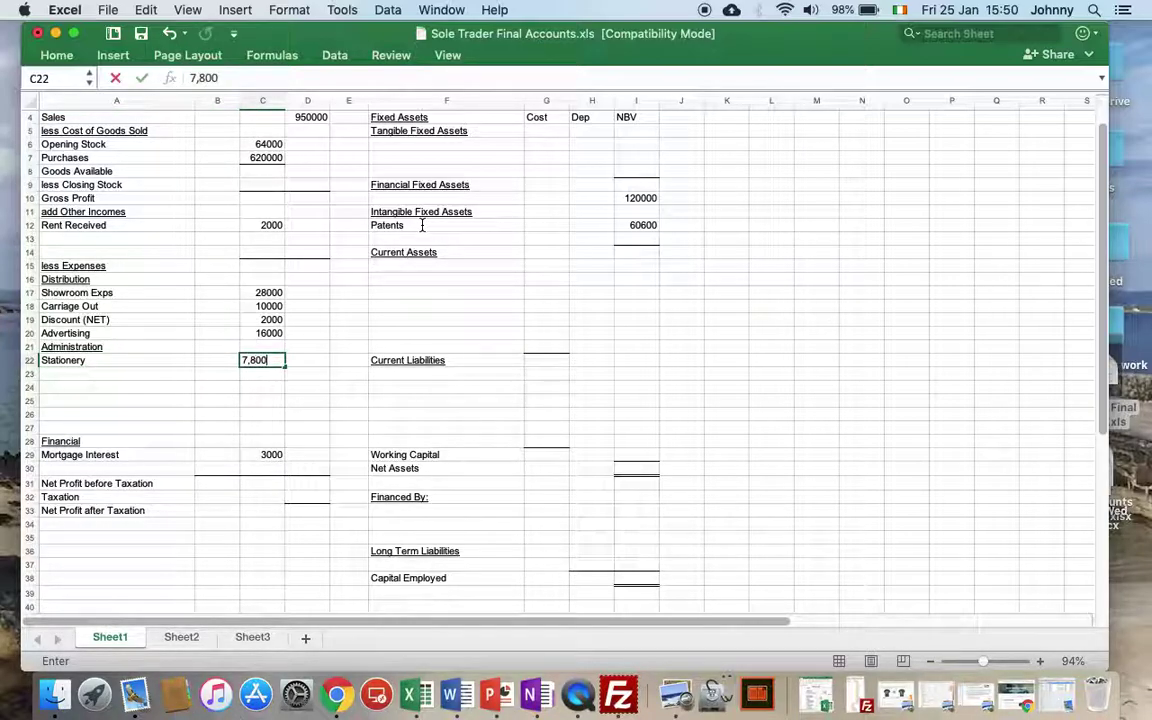
key("Return")
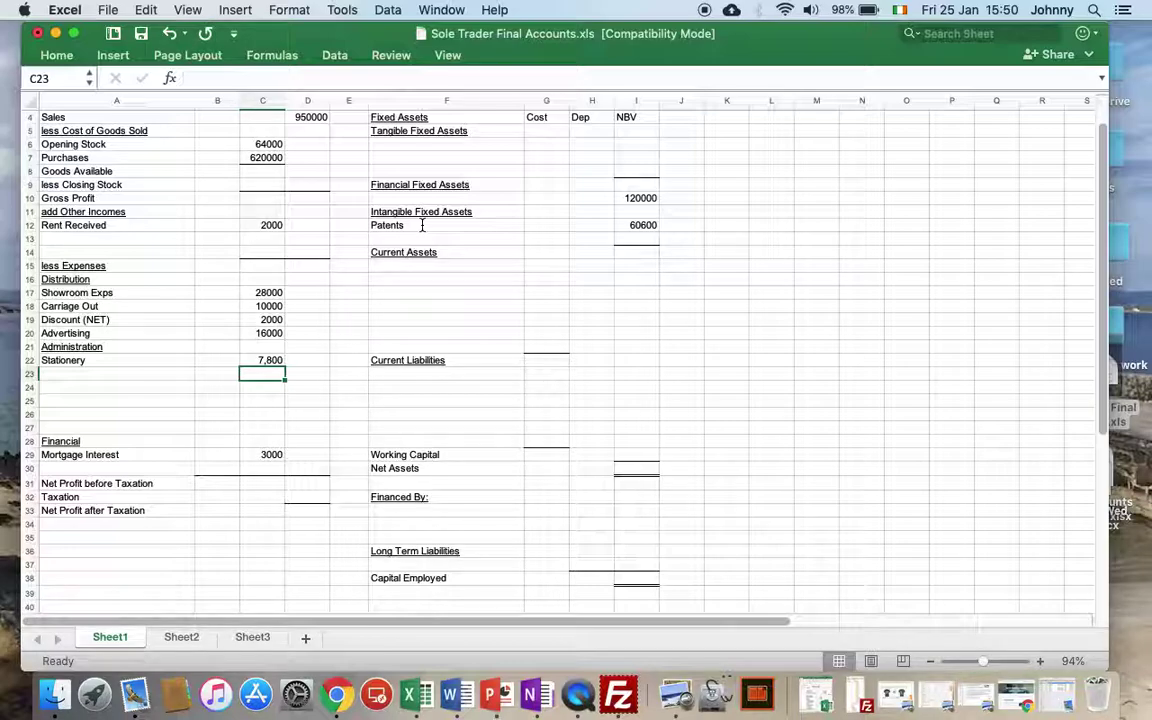
- Enter Debtors 74000 less Provision for Bad Debts -4100 under Current Assets
left_click(393, 267)
type("D")
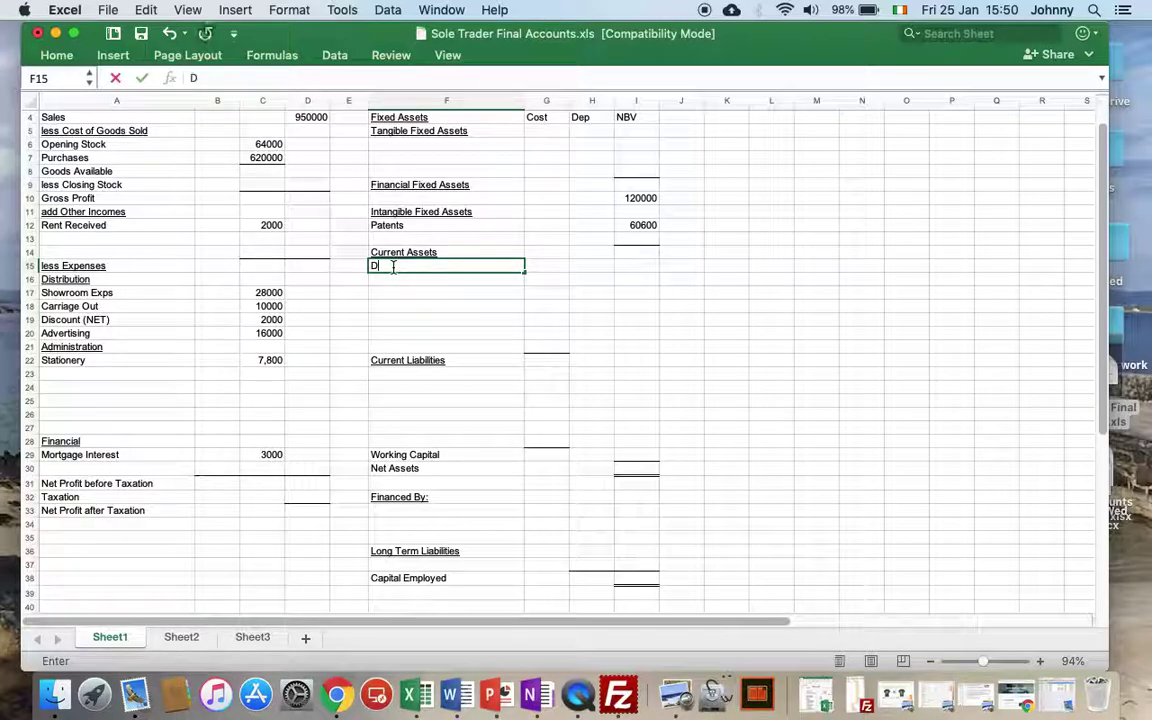
type("ebtors")
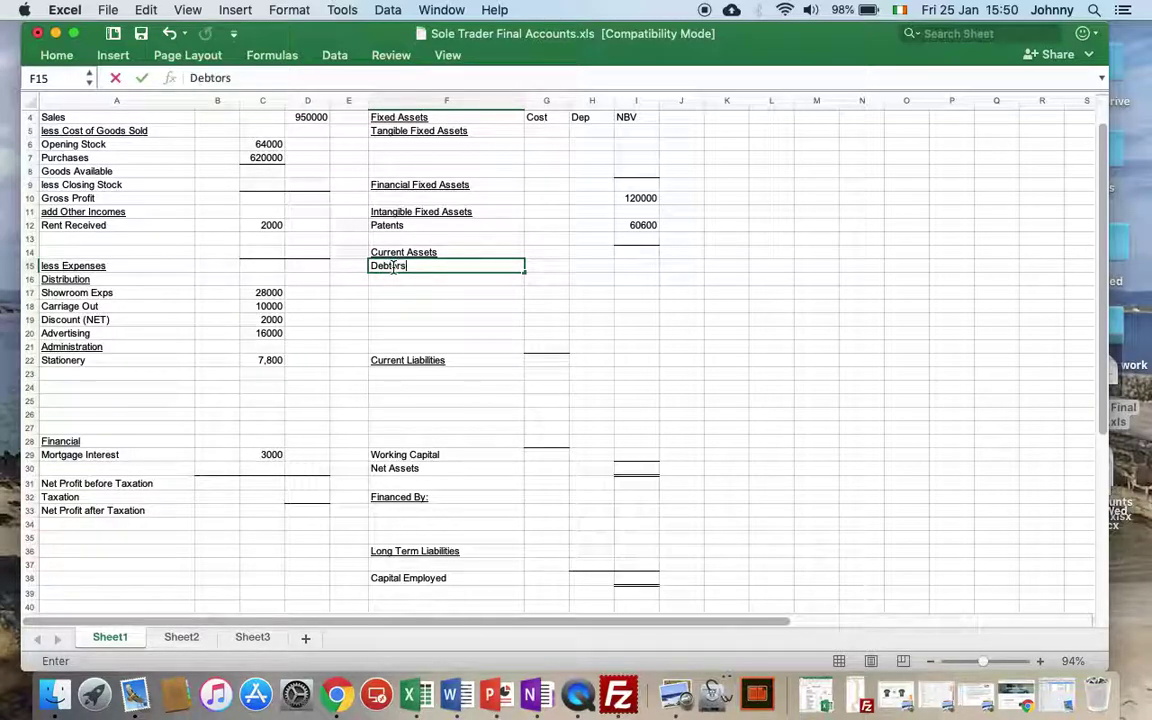
key("Return")
type("les")
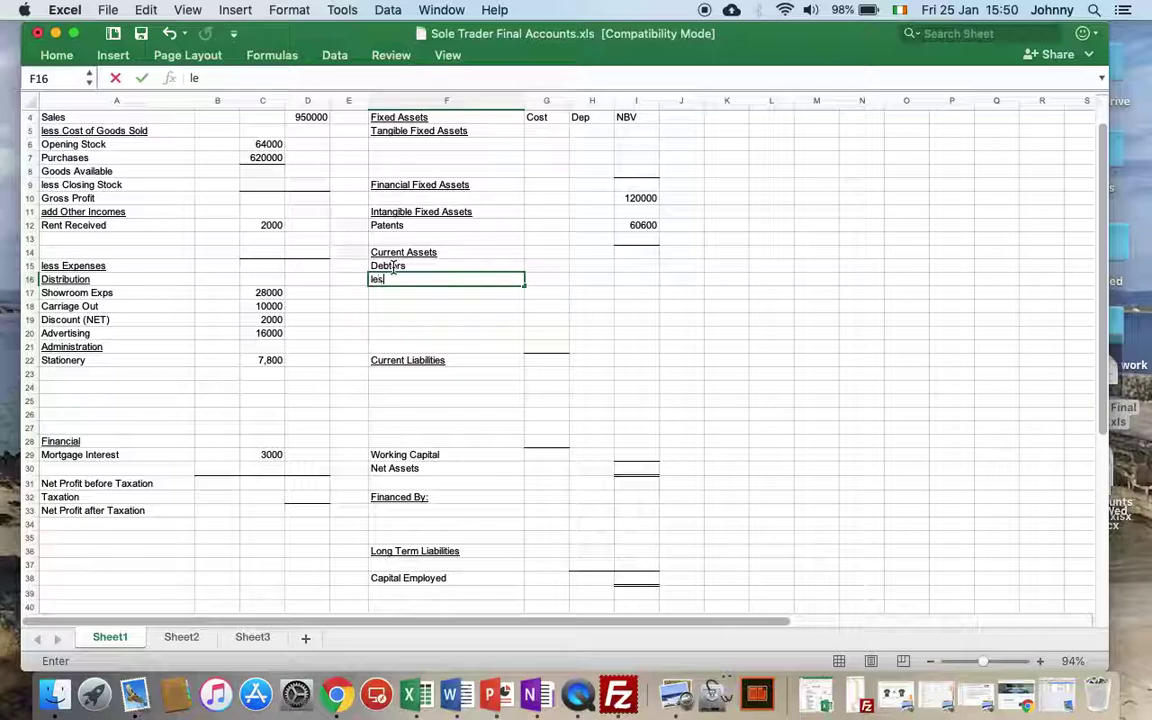
type("s Provision f")
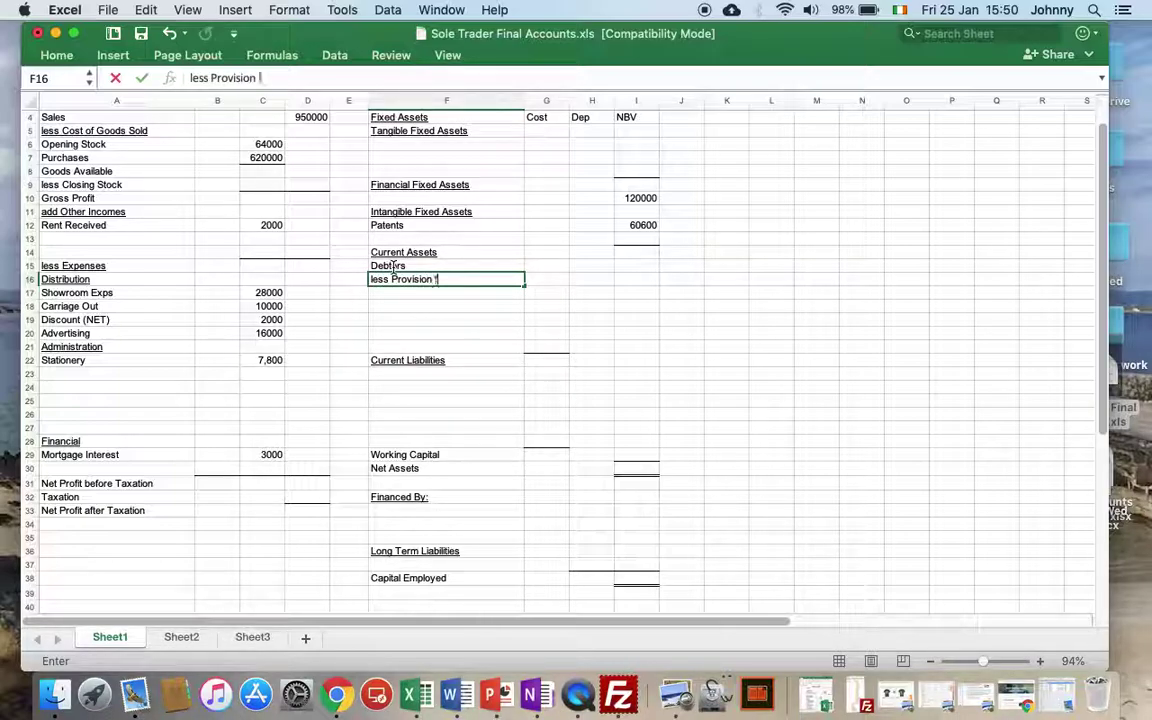
type("or Bad De")
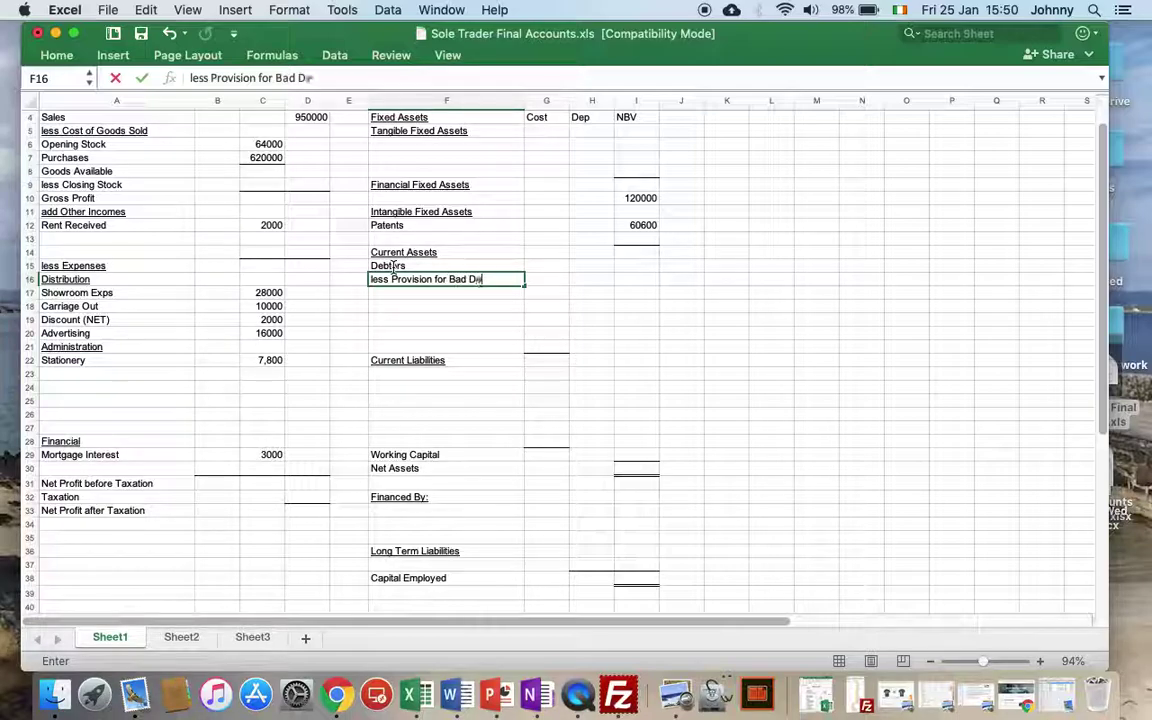
type("bts")
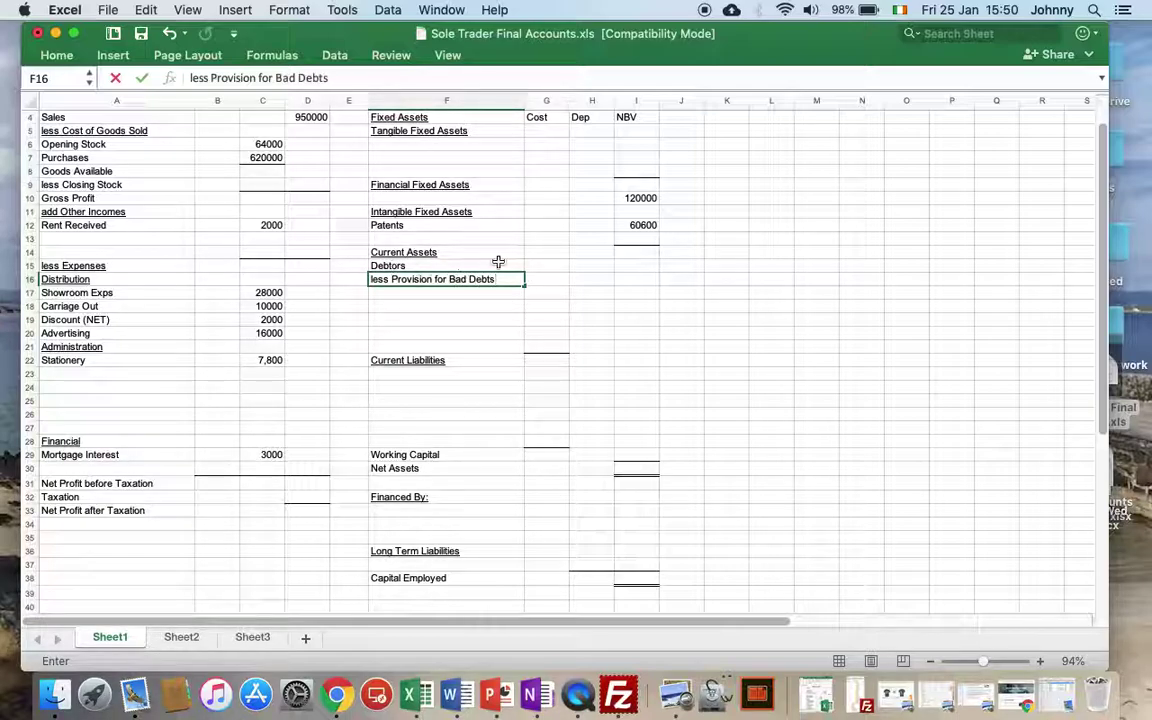
left_click(547, 283)
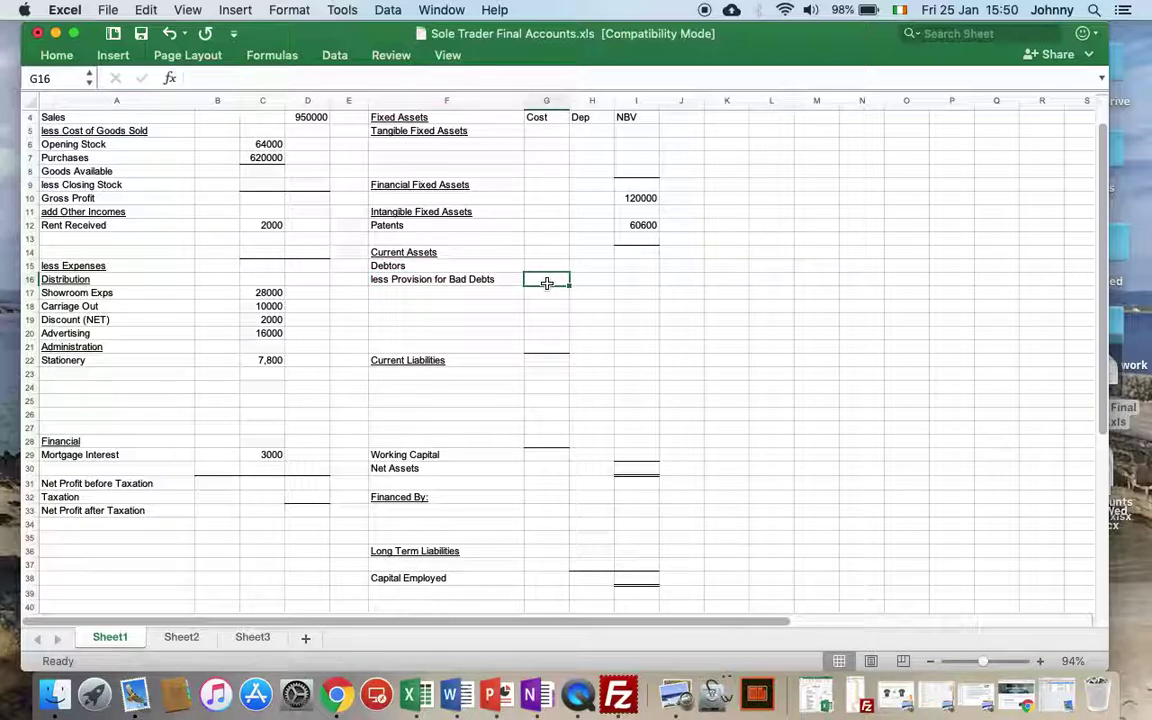
type("41")
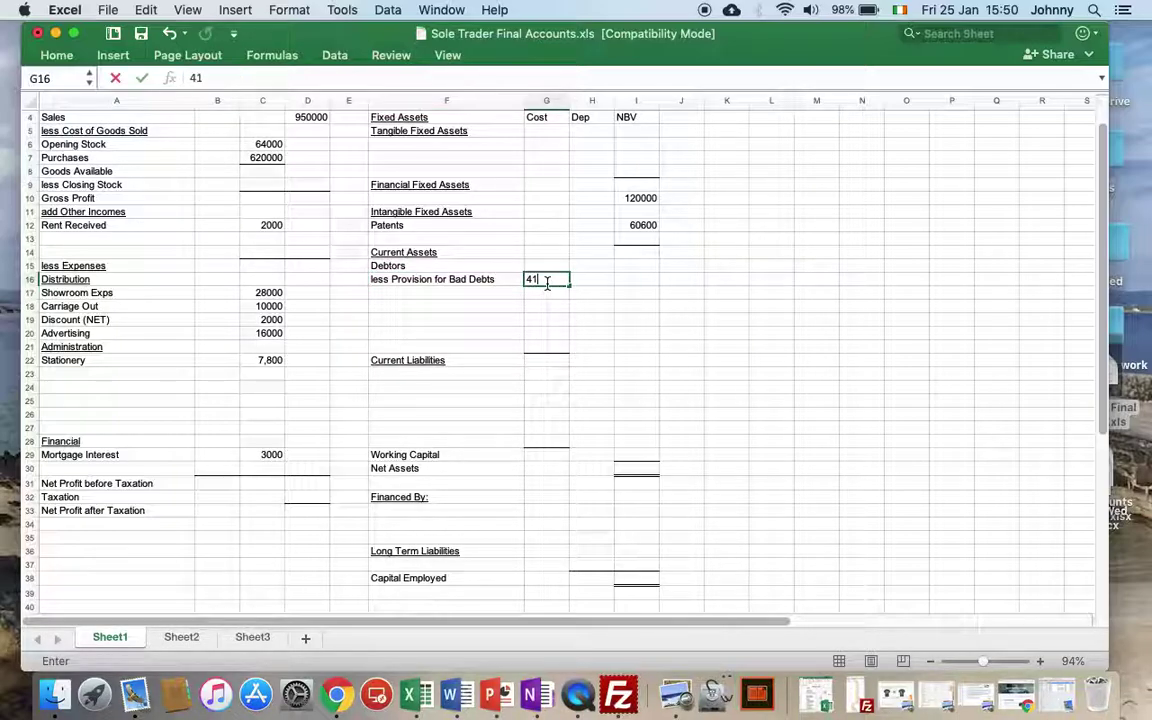
key("BackSpace")
key("BackSpace")
type("-4100")
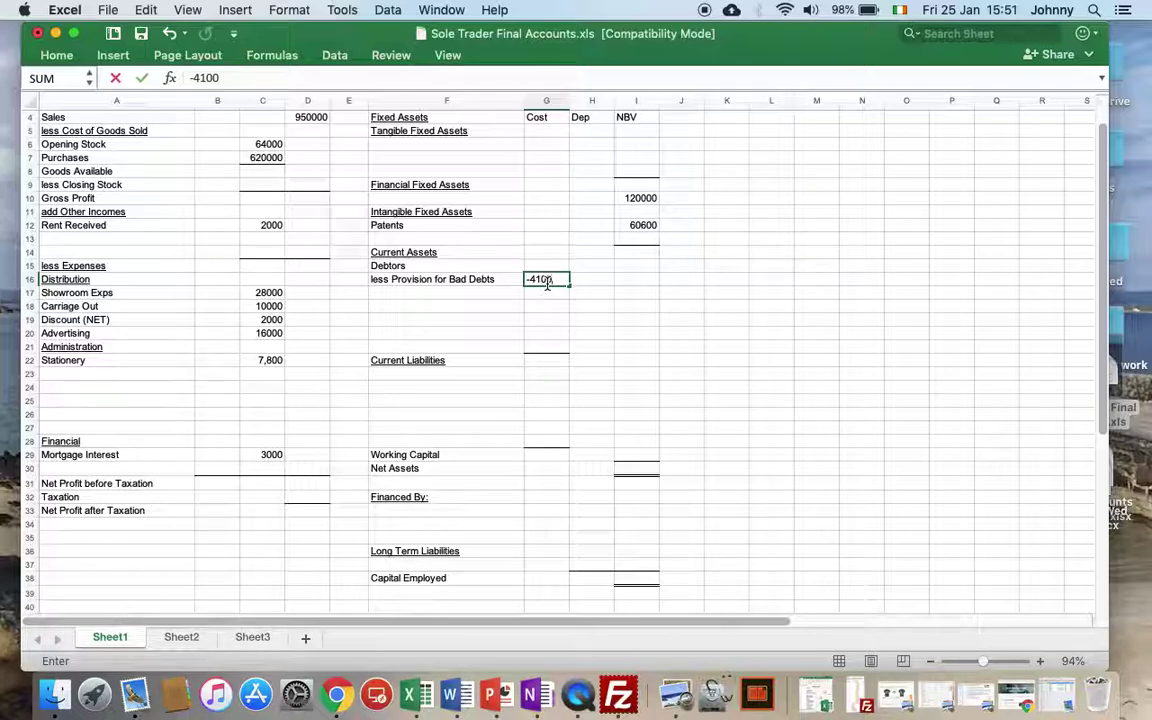
key("Up")
type("7")
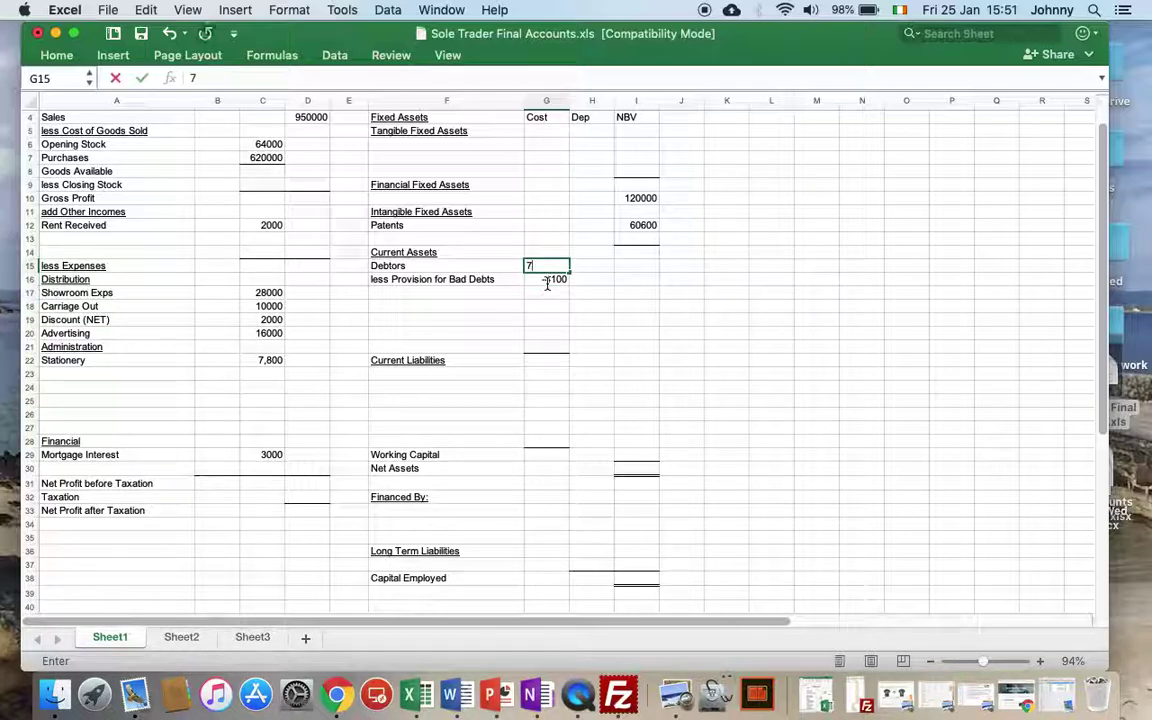
type("4000")
key("Down")
key("Down")
key("Down")
key("Down")
key("Down")
key("Down")
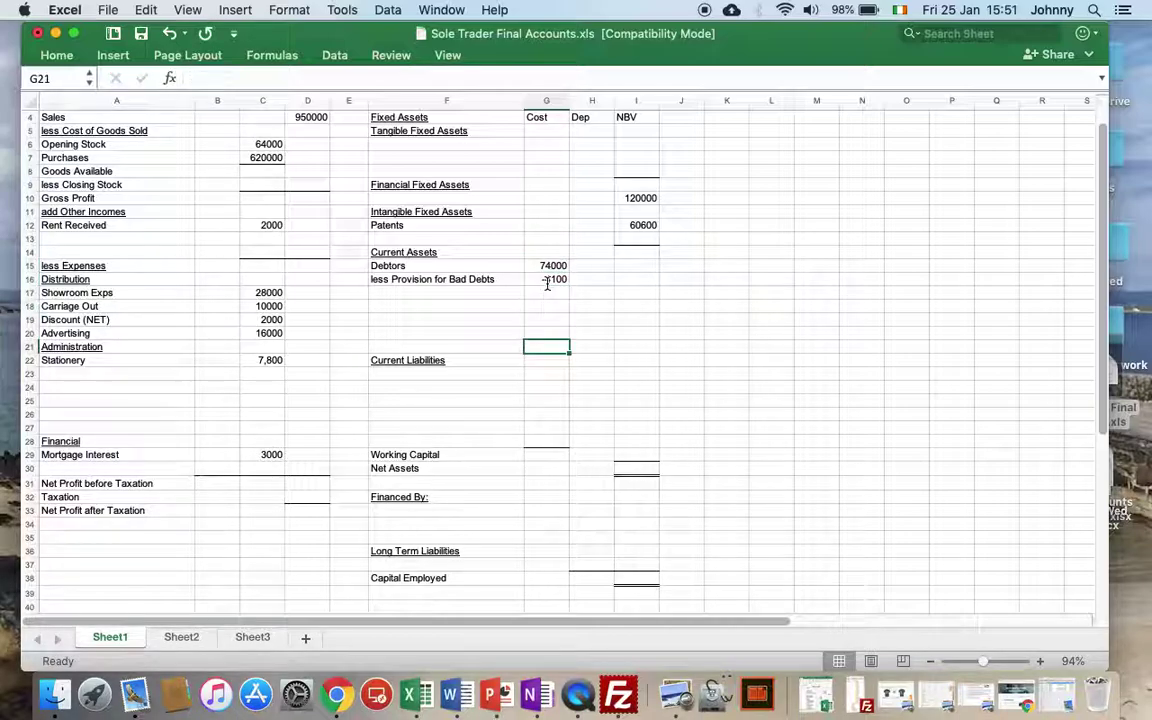
- Add Creditors of 82000 as the first current liability
key("Down")
key("Down")
type("62000")
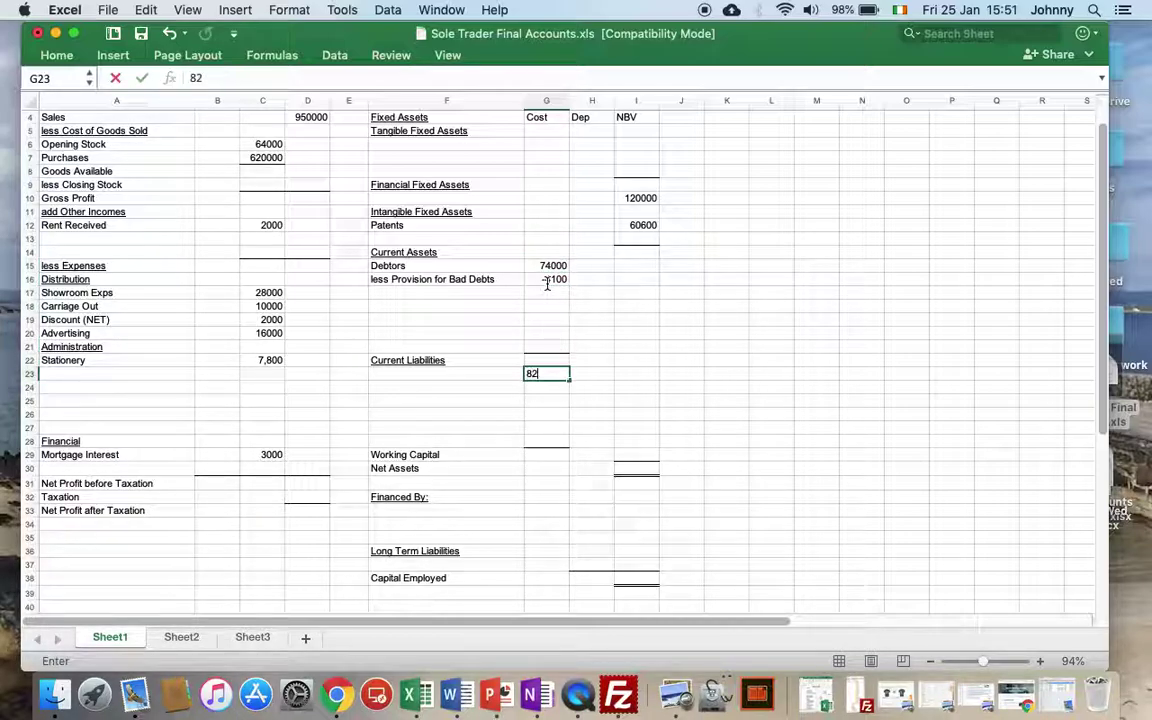
key("Left")
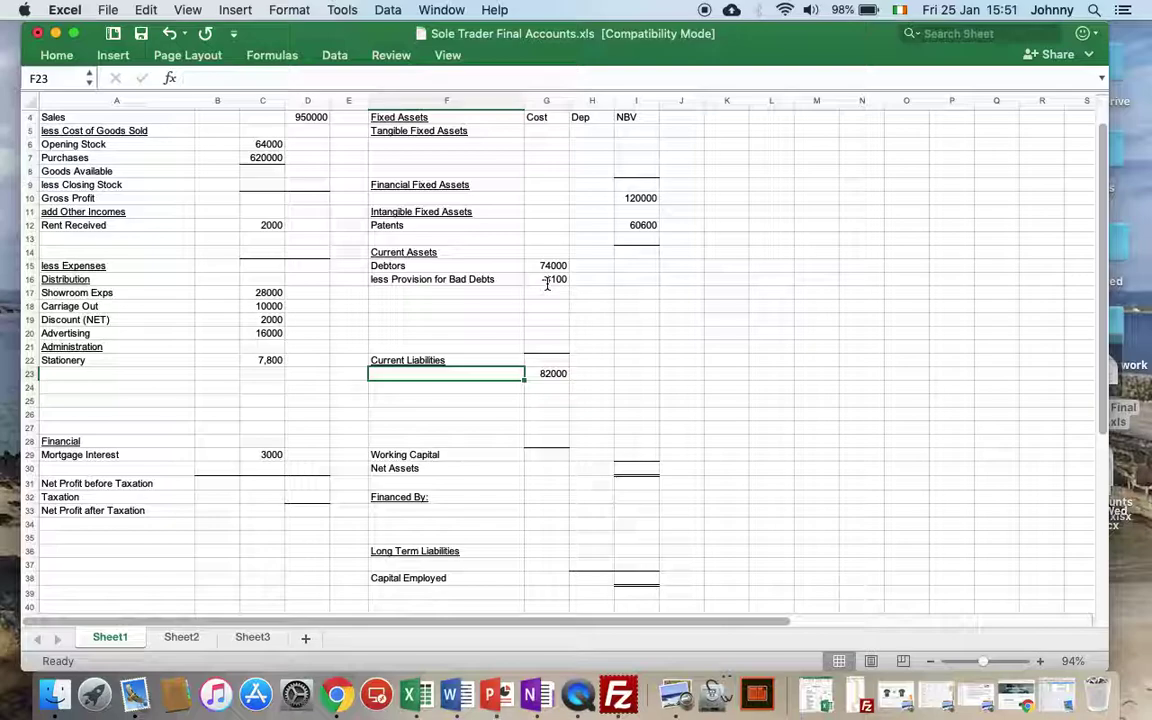
type("Creditors")
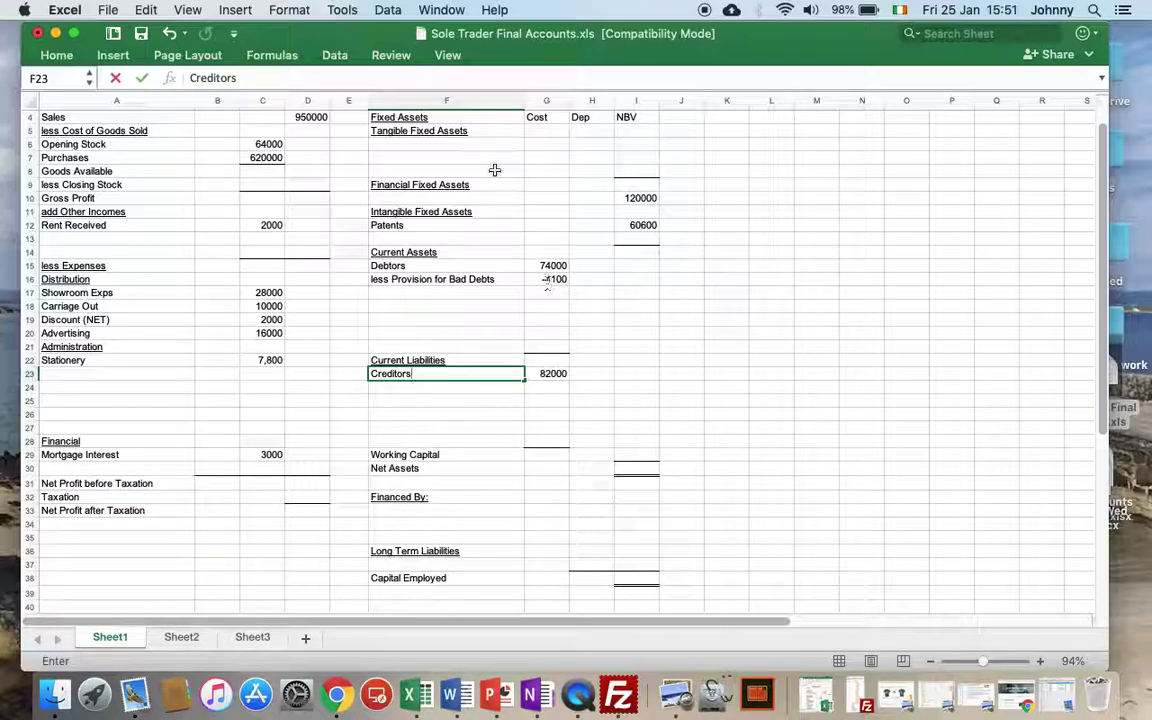
- Add Buildings with cost 850000, depreciation 50000 and NBV 800000
left_click(428, 146)
type("Buildin")
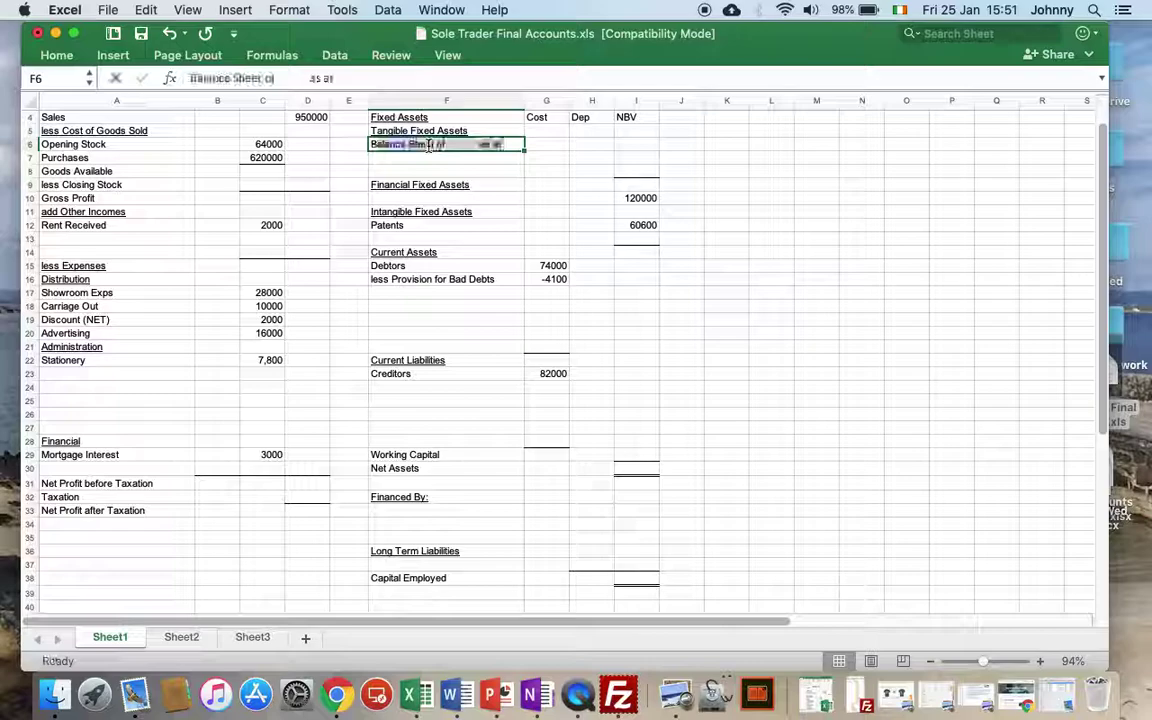
type("gs")
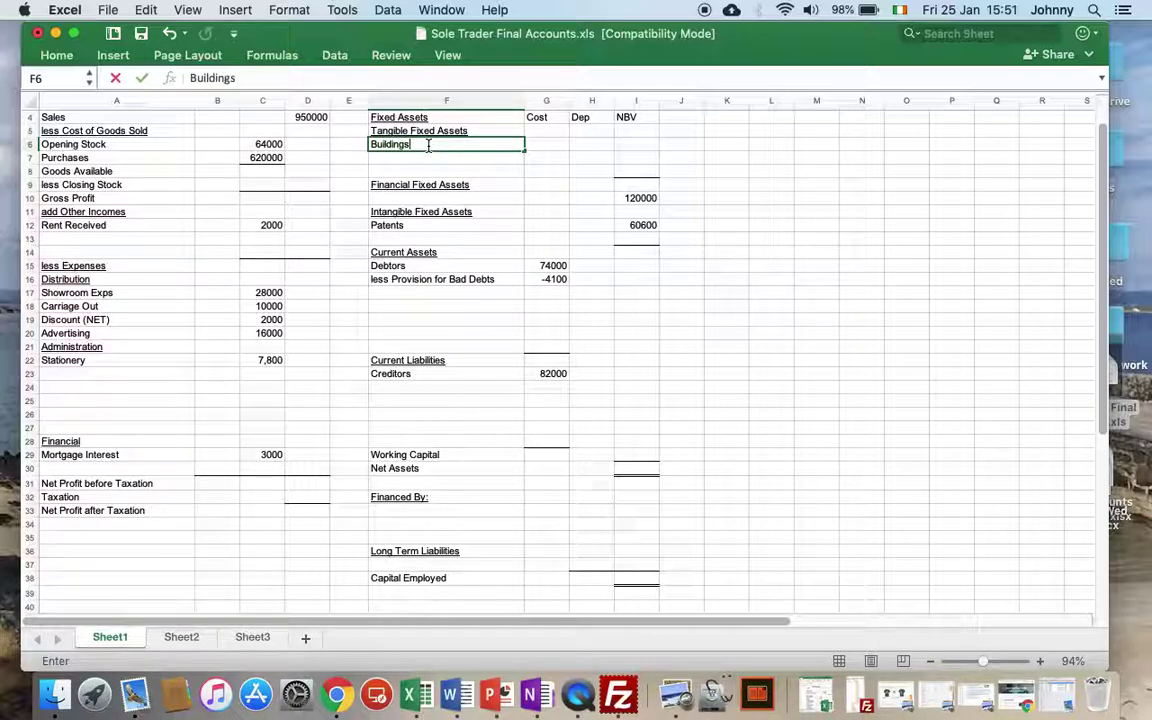
key("Tab")
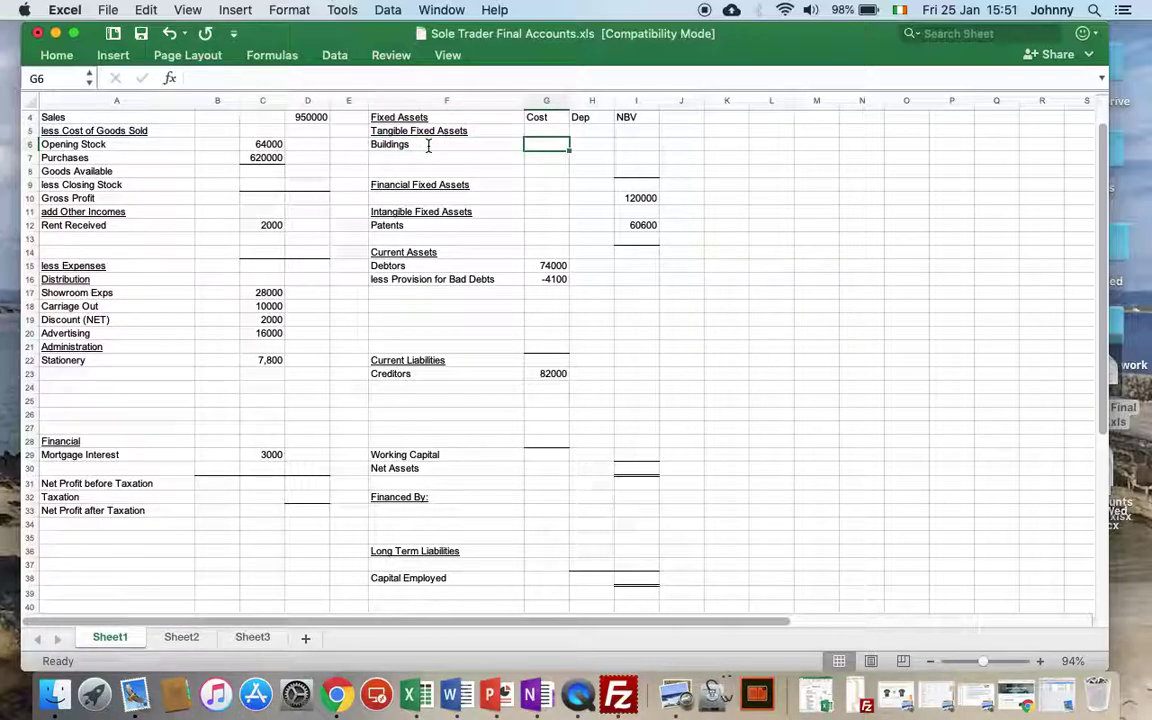
type("850000")
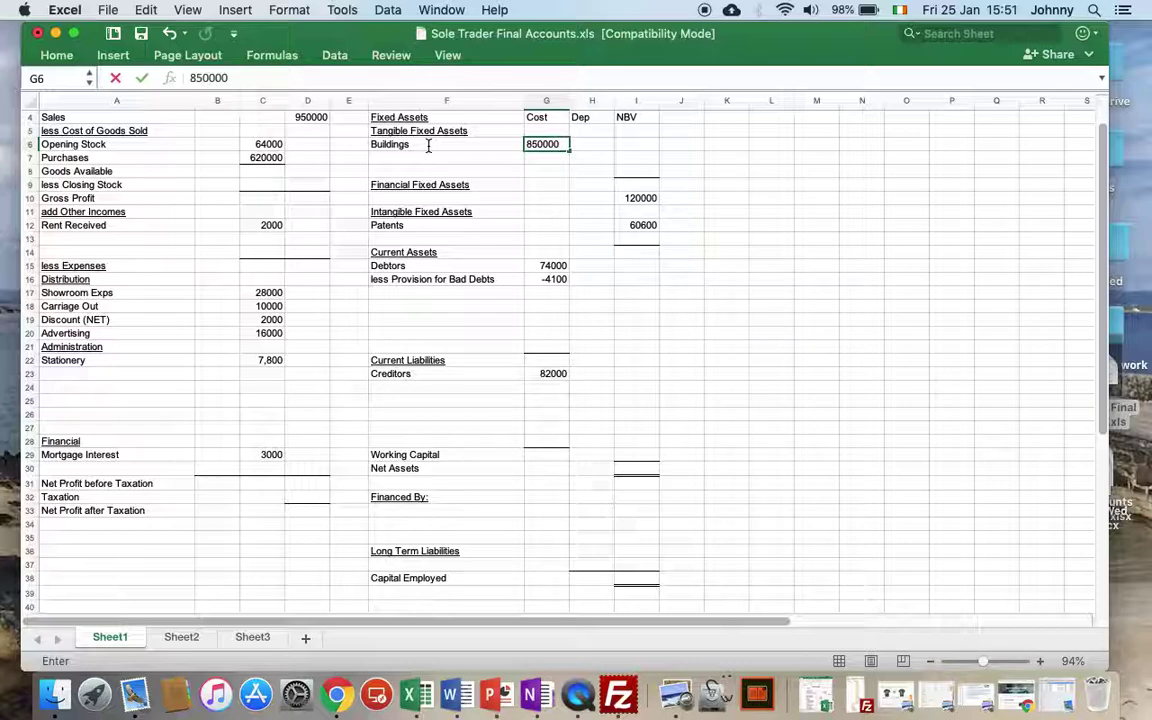
key("Tab")
key("Tab")
type("80")
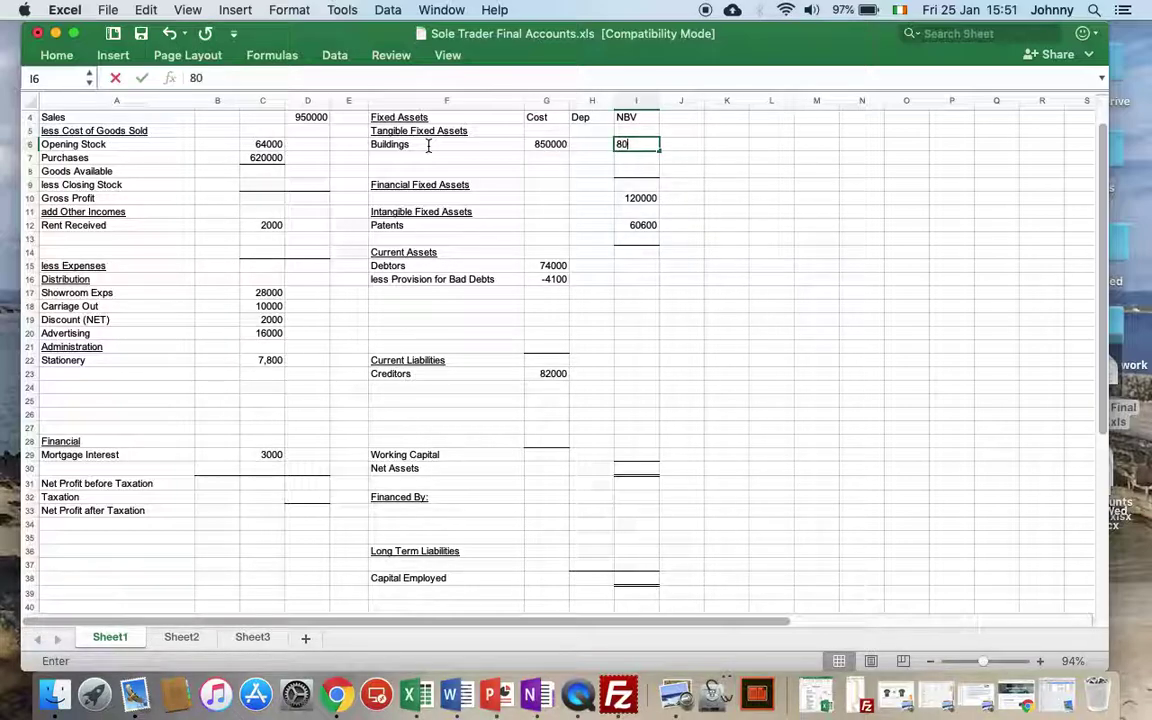
type("0000")
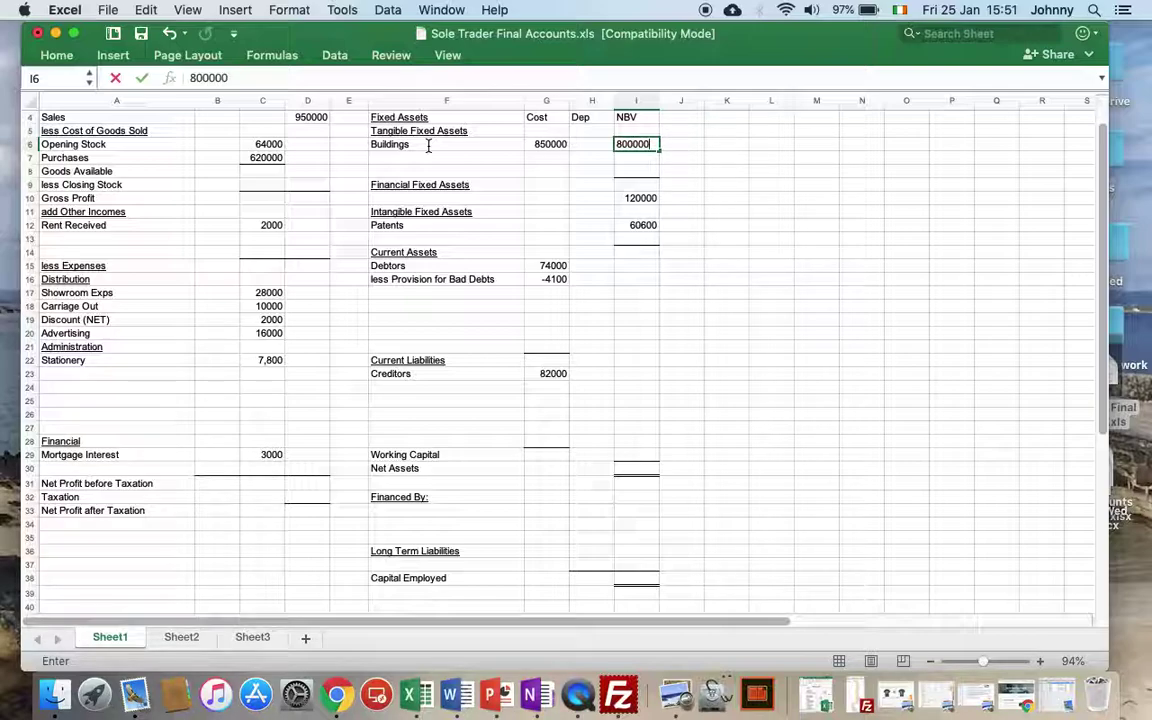
key("shift+Tab")
type("50")
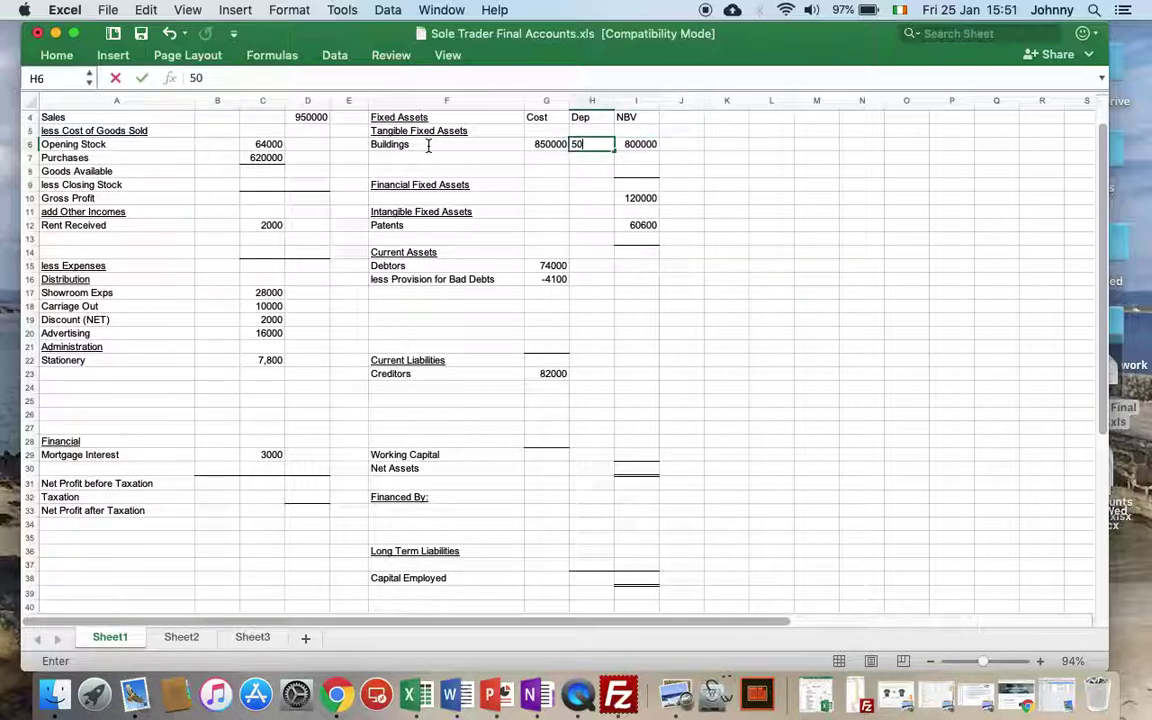
key("Return")
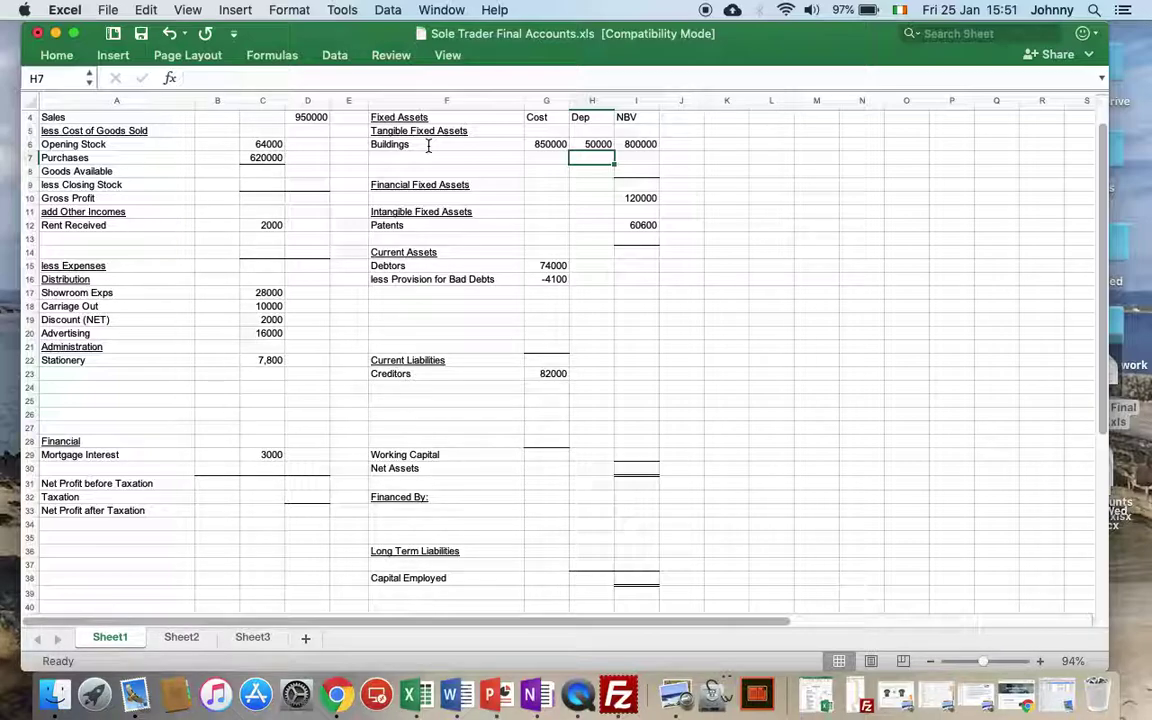
- Add Motor Vehicles with cost 120000 and net book value 65000
key("Left")
key("Left")
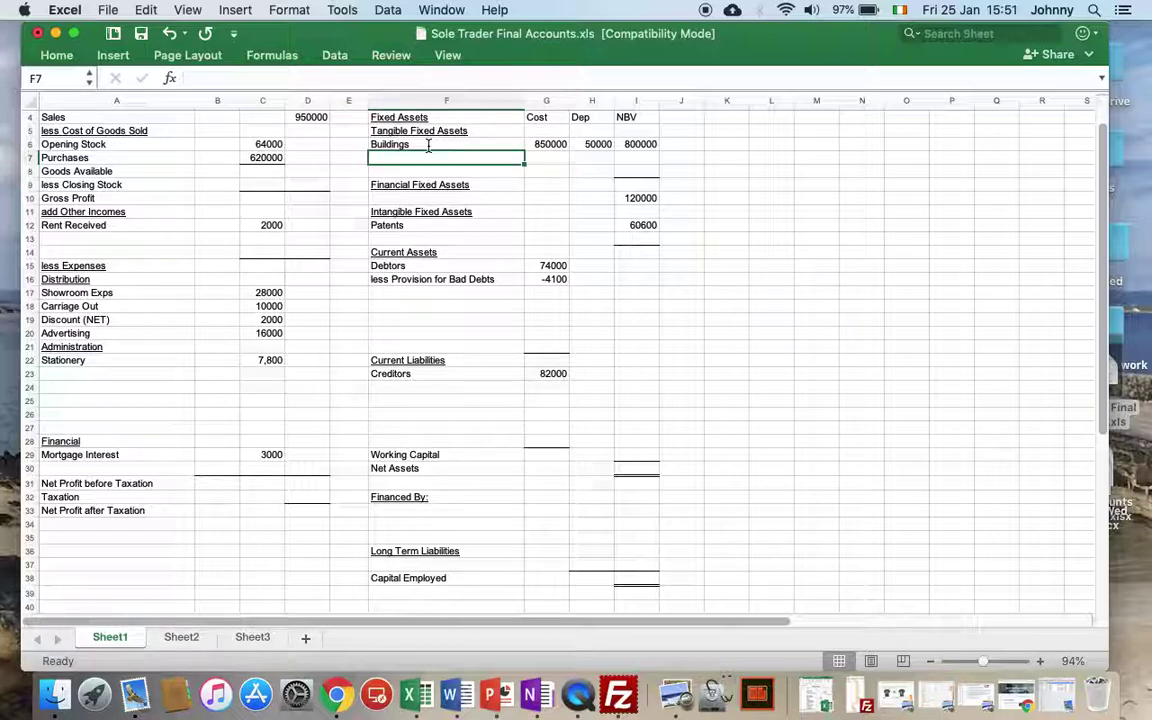
type("Mo")
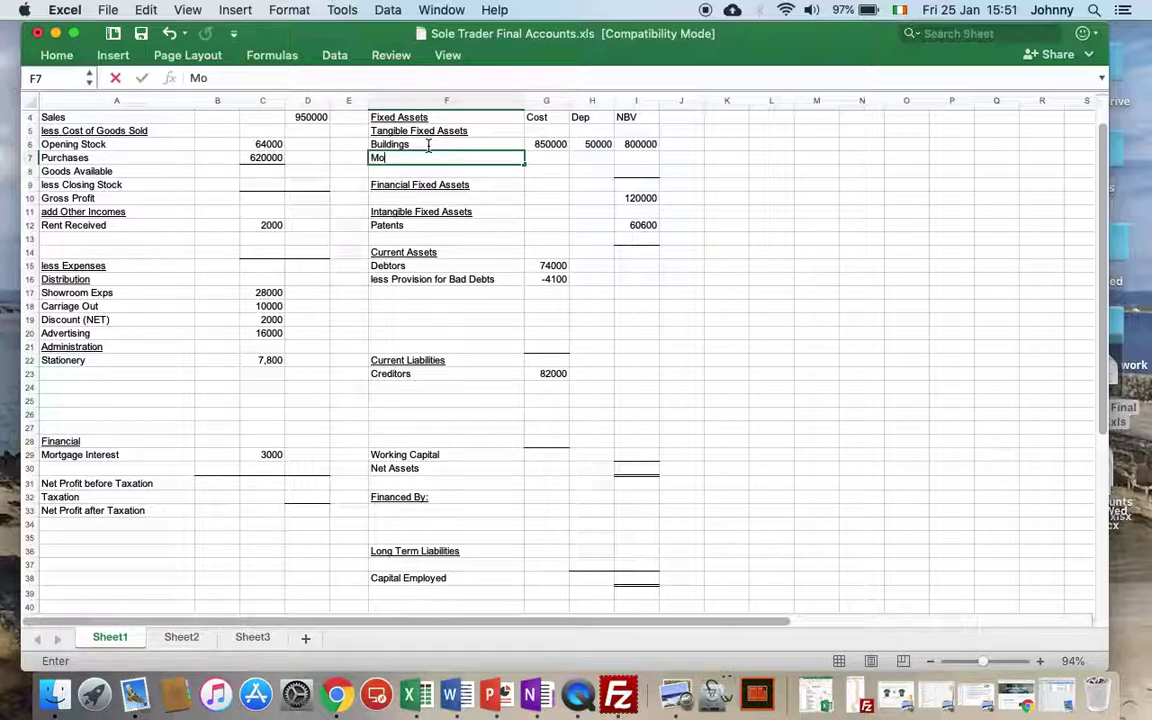
type("tor Vehicles")
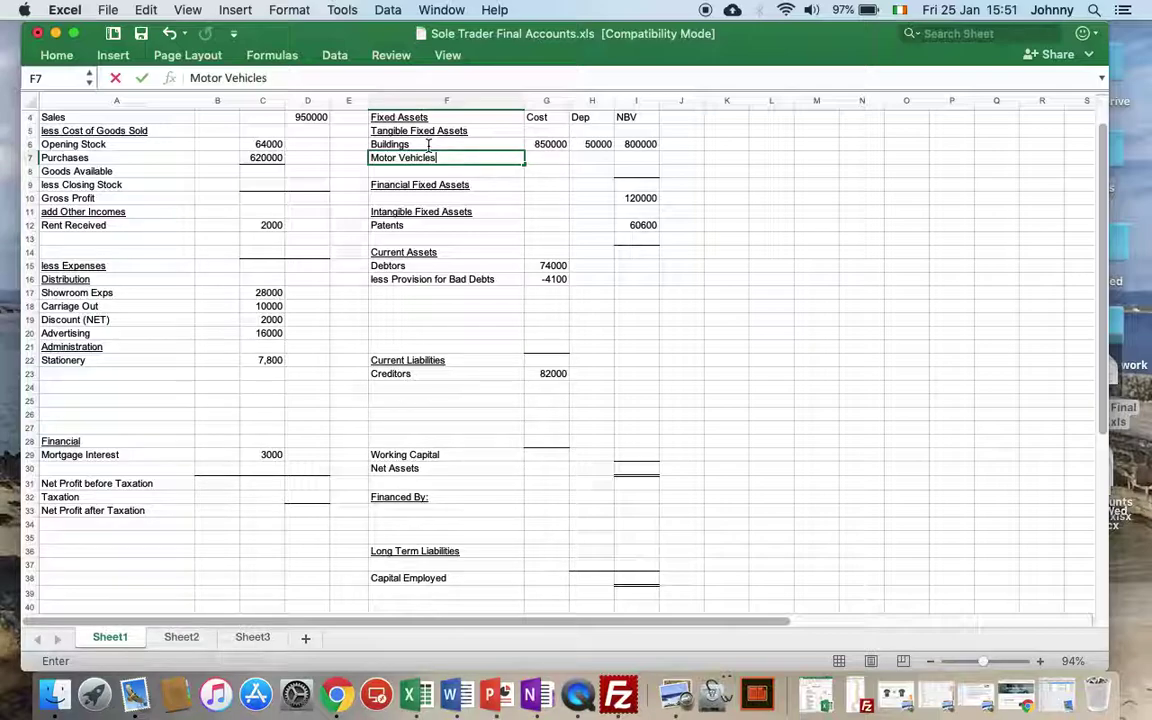
key("Tab")
type("120000")
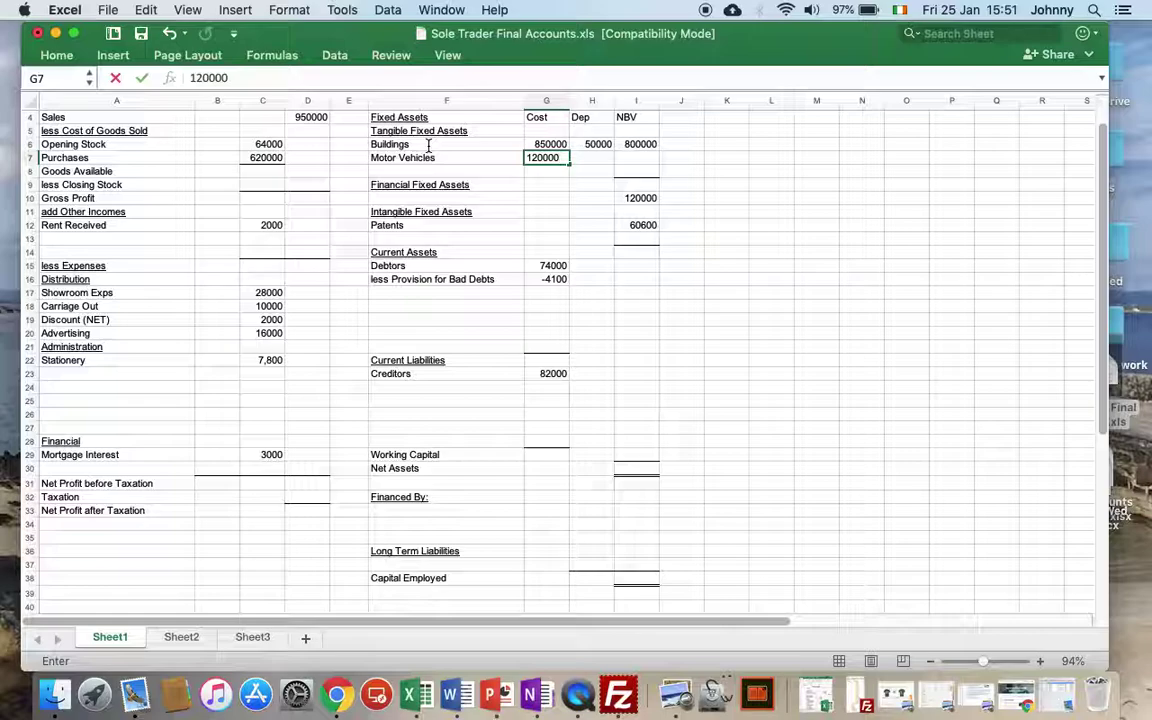
key("Tab")
key("Tab")
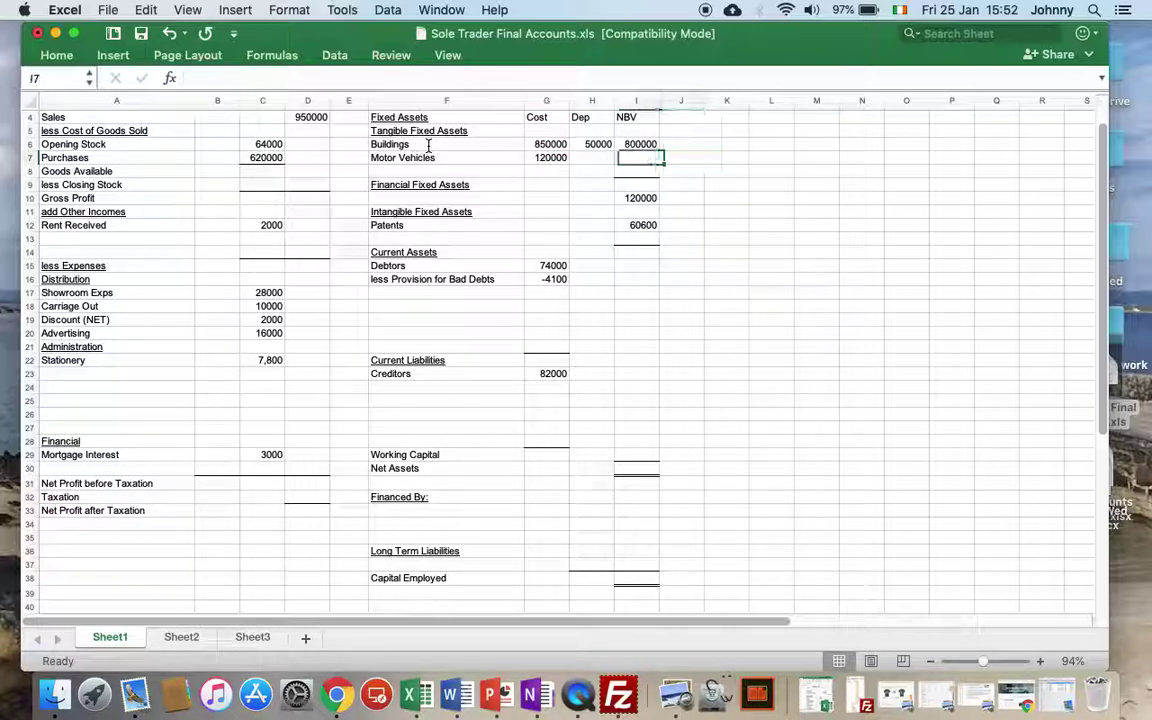
type("65000")
key("Left")
key("Left")
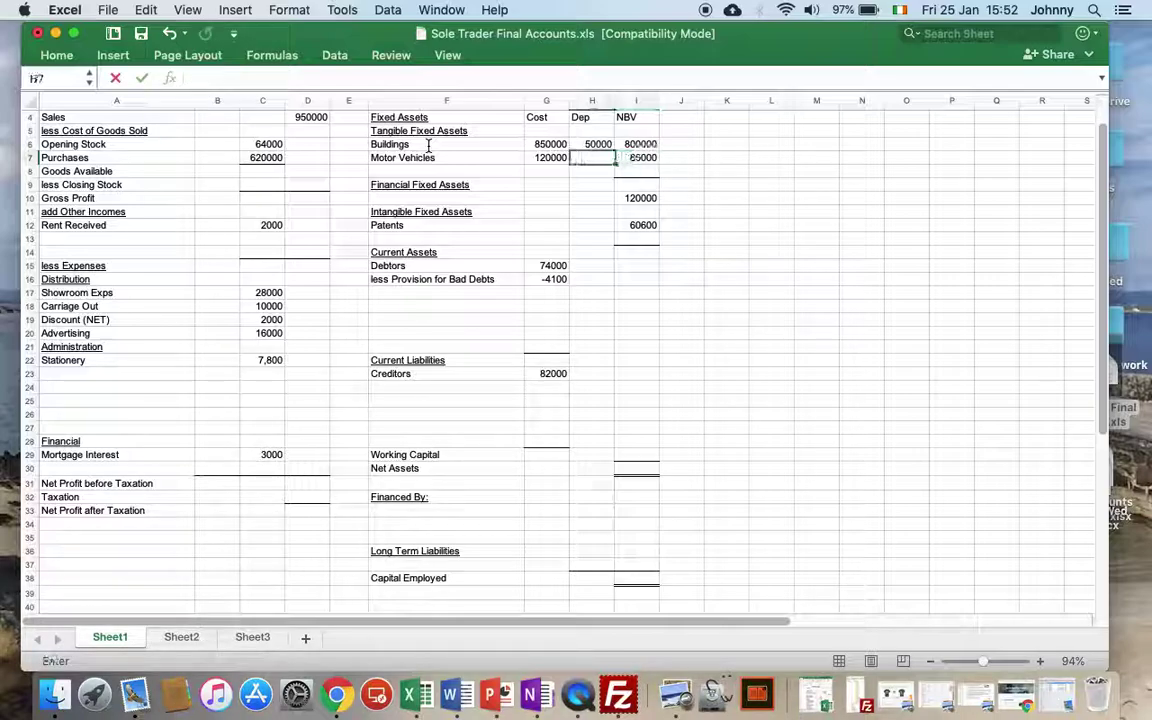
- Remove a stray formula from the motor vehicles cost cell, restoring 120000
type("=")
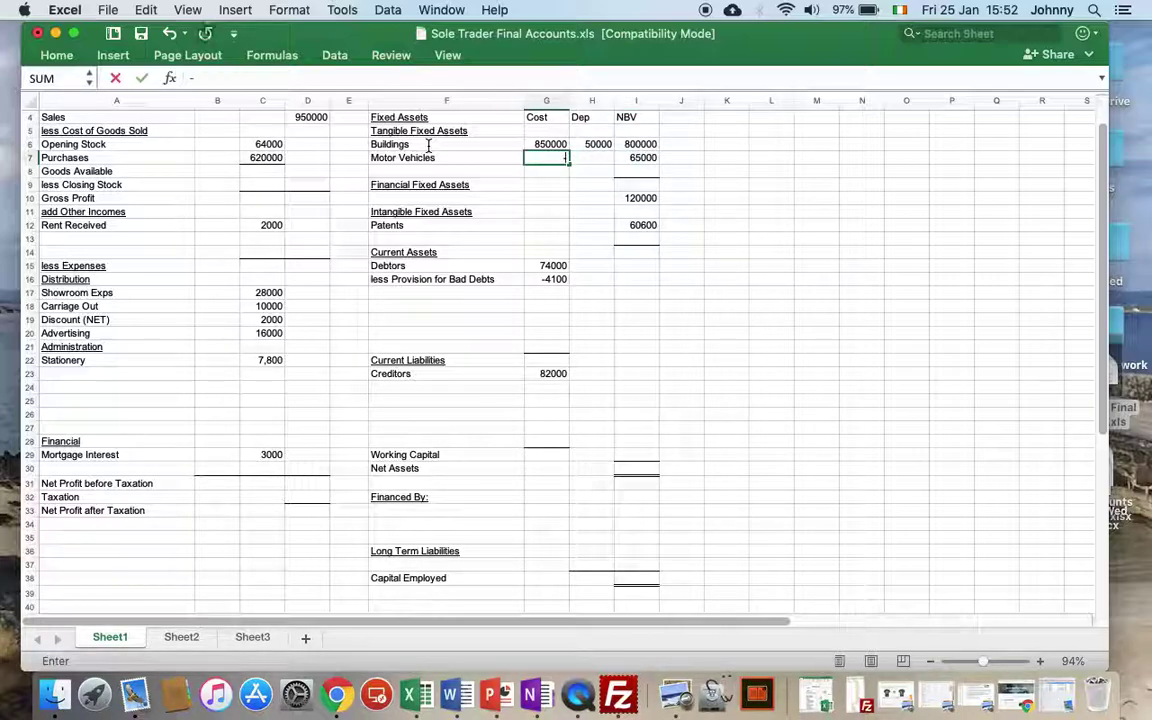
key("Right")
key("Left")
key("Down")
key("BackSpace")
key("BackSpace")
key("BackSpace")
type("120")
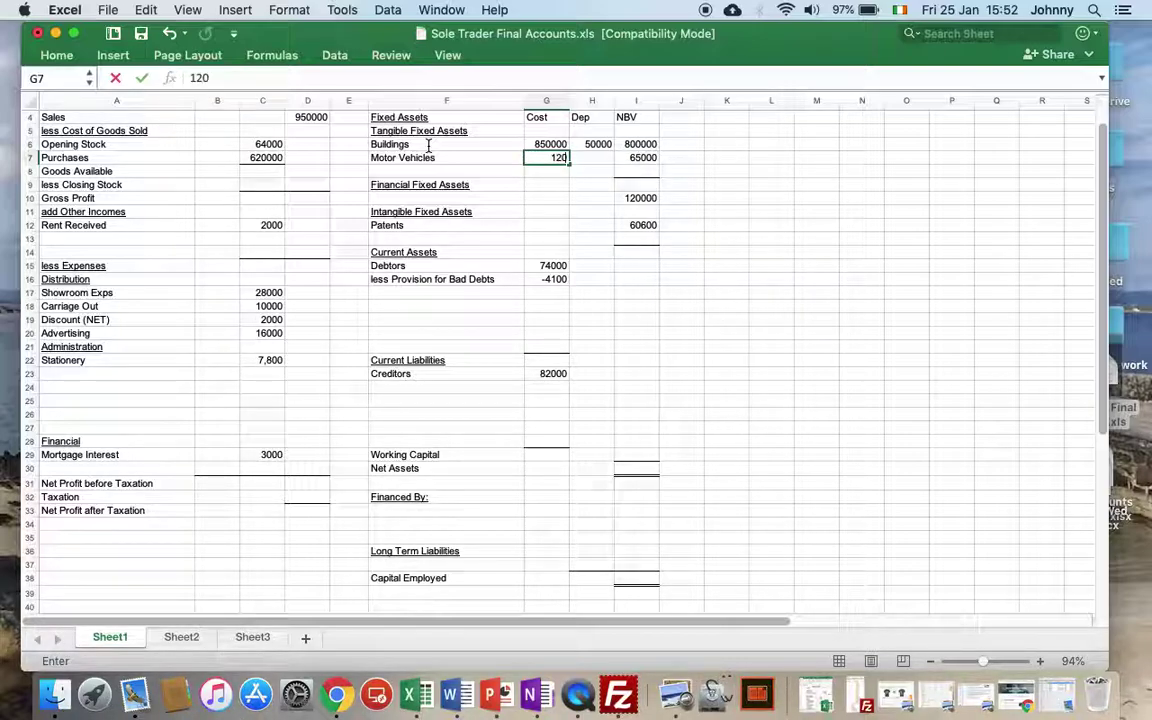
type("000")
key("Tab")
- Calculate motor vehicles depreciation with the formula =G7-I7, giving 55000
type("-")
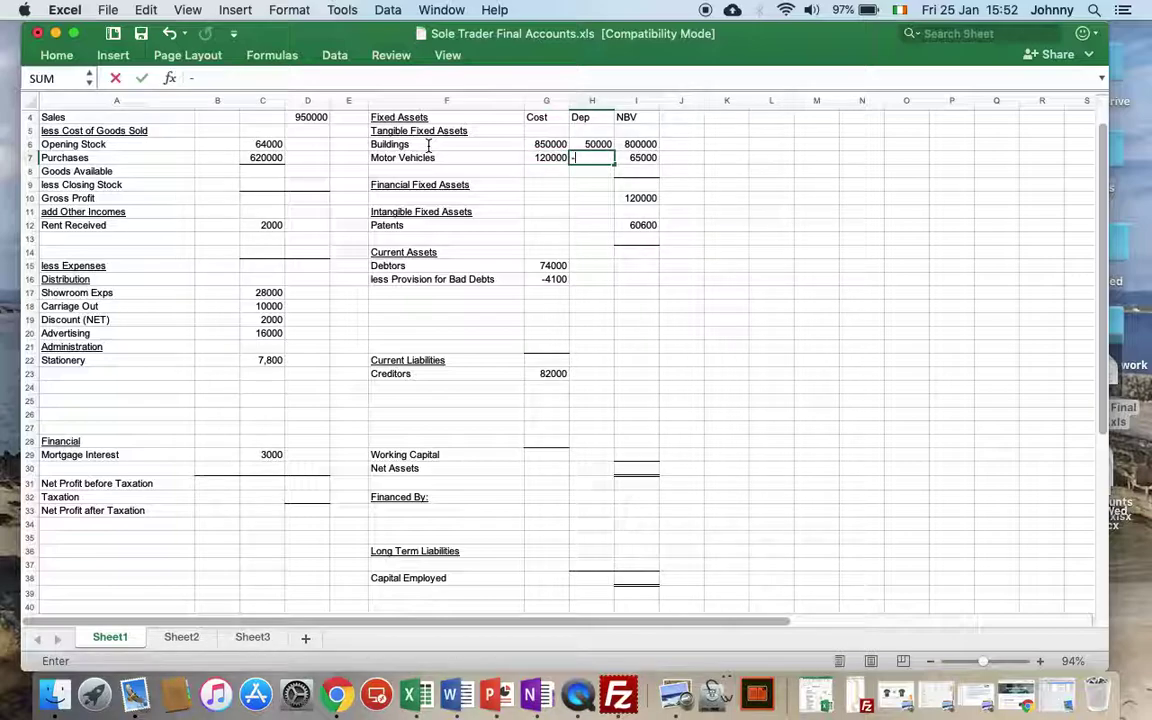
key("Left")
type("-")
key("Right")
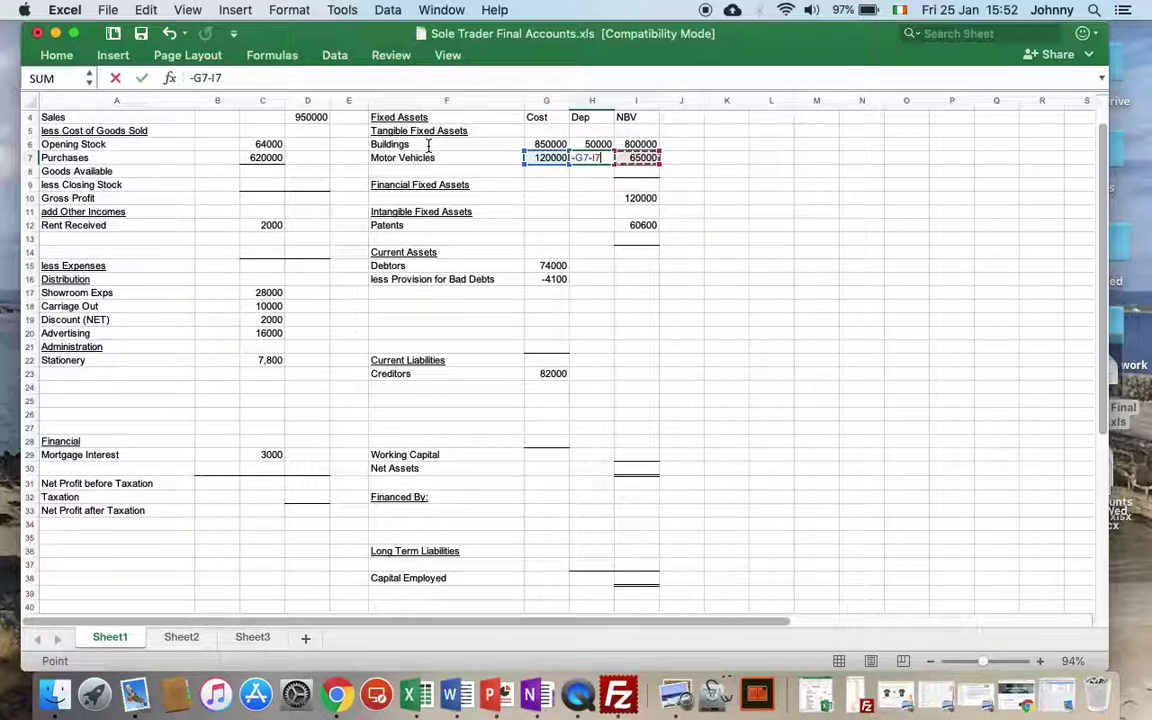
key("Return")
key("Up")
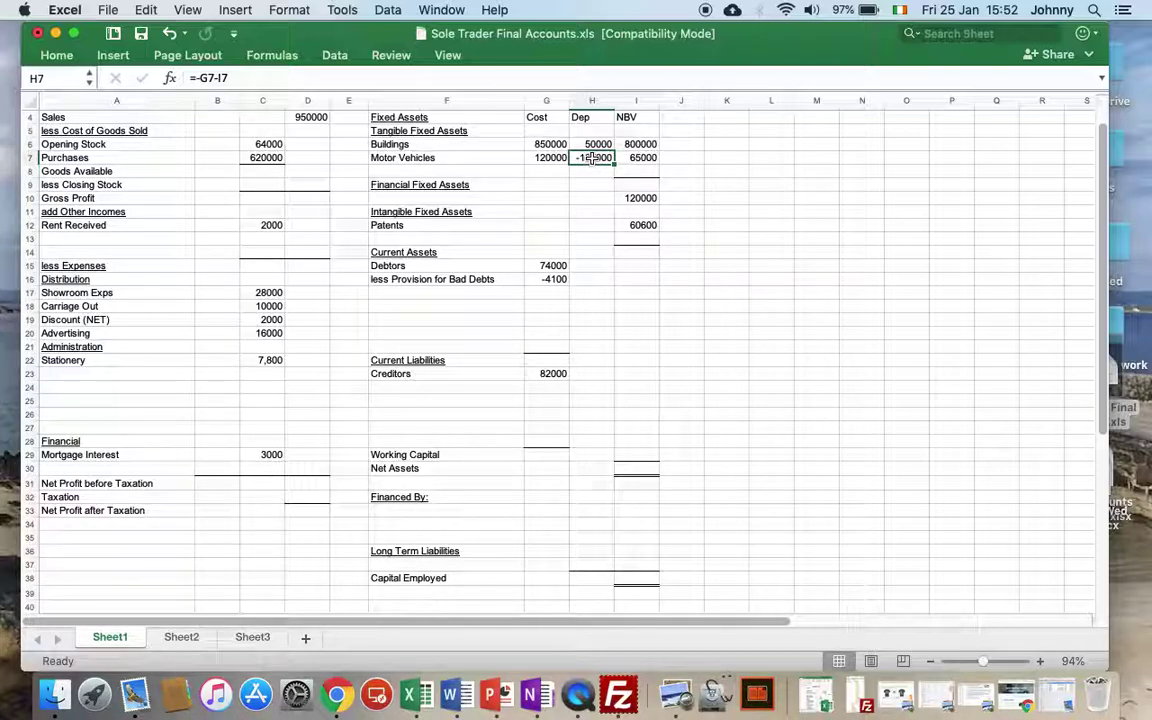
left_click(237, 77)
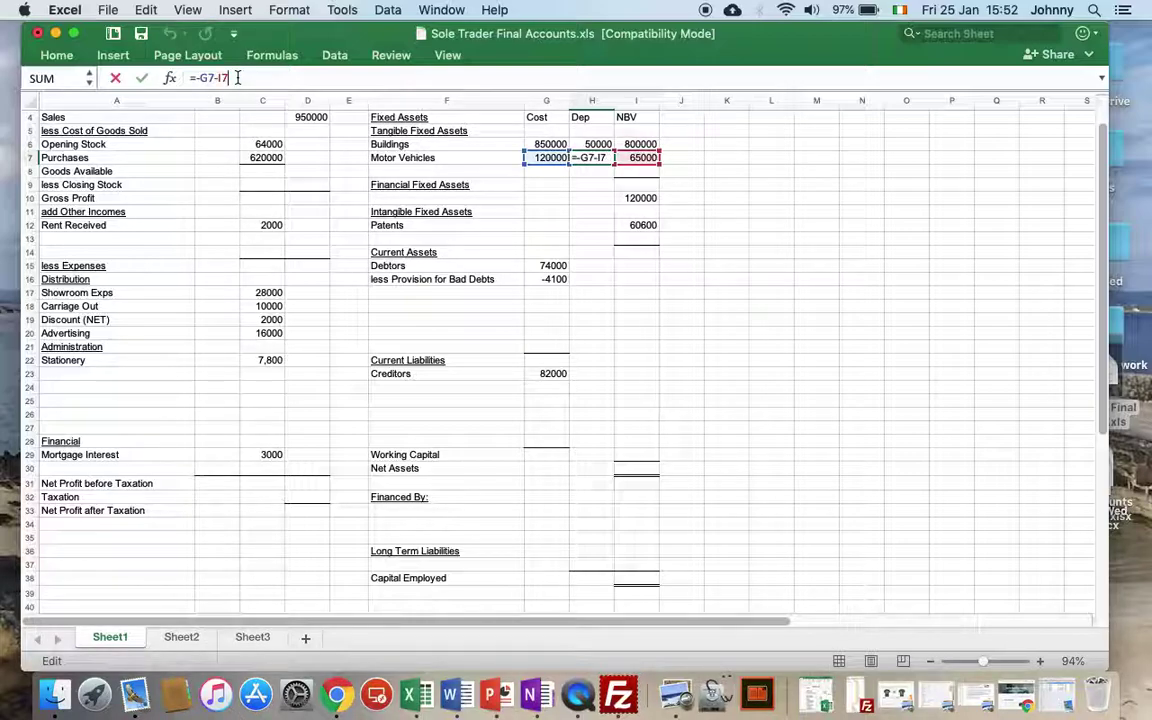
key("BackSpace")
key("BackSpace")
key("BackSpace")
key("BackSpace")
key("BackSpace")
key("Escape")
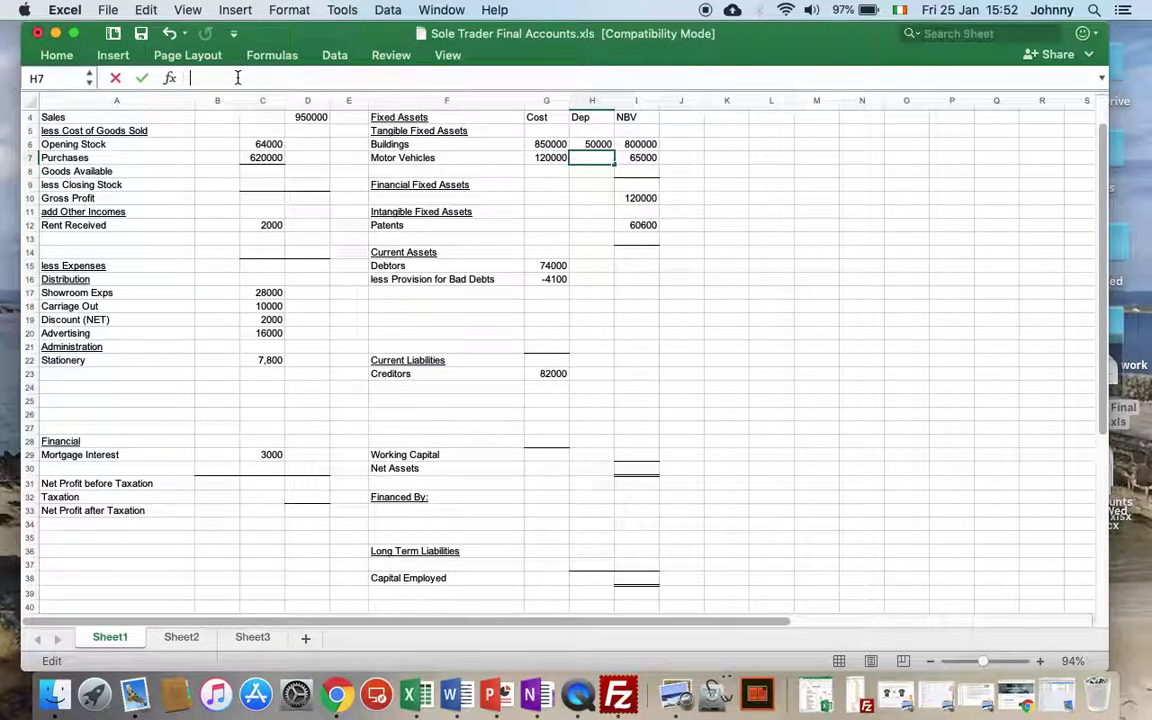
type("=")
key("Left")
type("-")
key("Right")
key("Return")
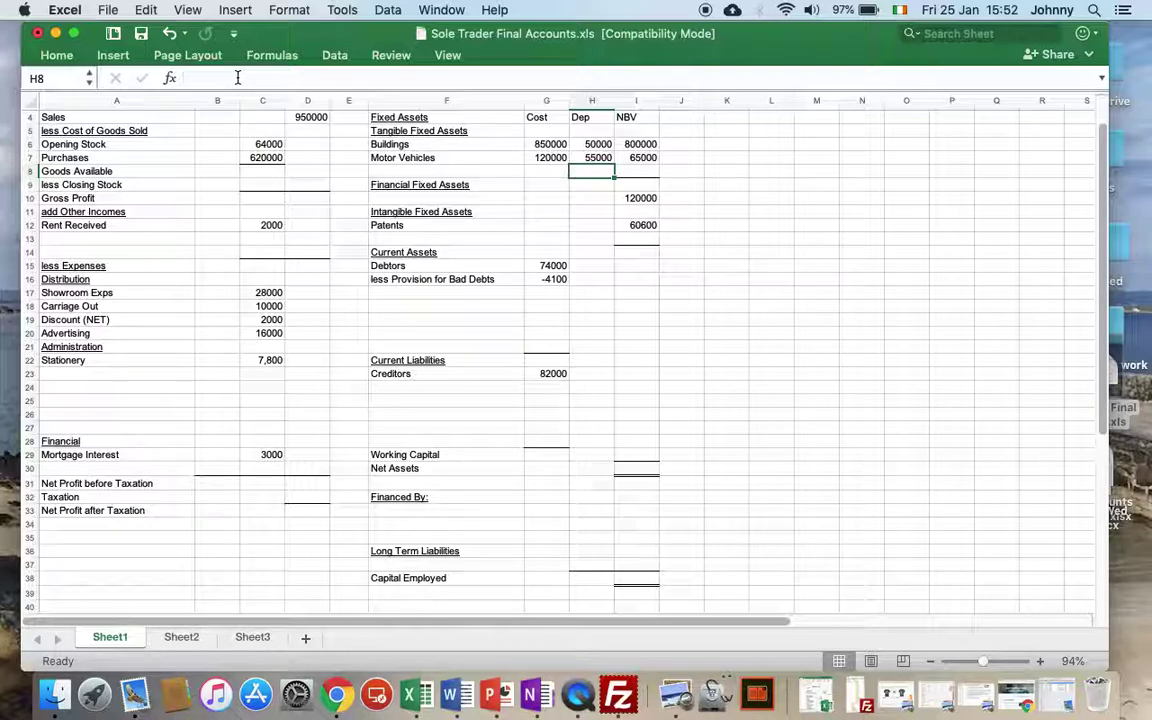
- Put 300000 in H37 with the label Mortgage in F37
key("Down")
key("Down")
key("Down")
key("Down")
key("Down")
key("Down")
key("Down")
key("Down")
key("Down")
key("Down")
key("Down")
key("Down")
key("Down")
key("Down")
key("Down")
key("Down")
key("Down")
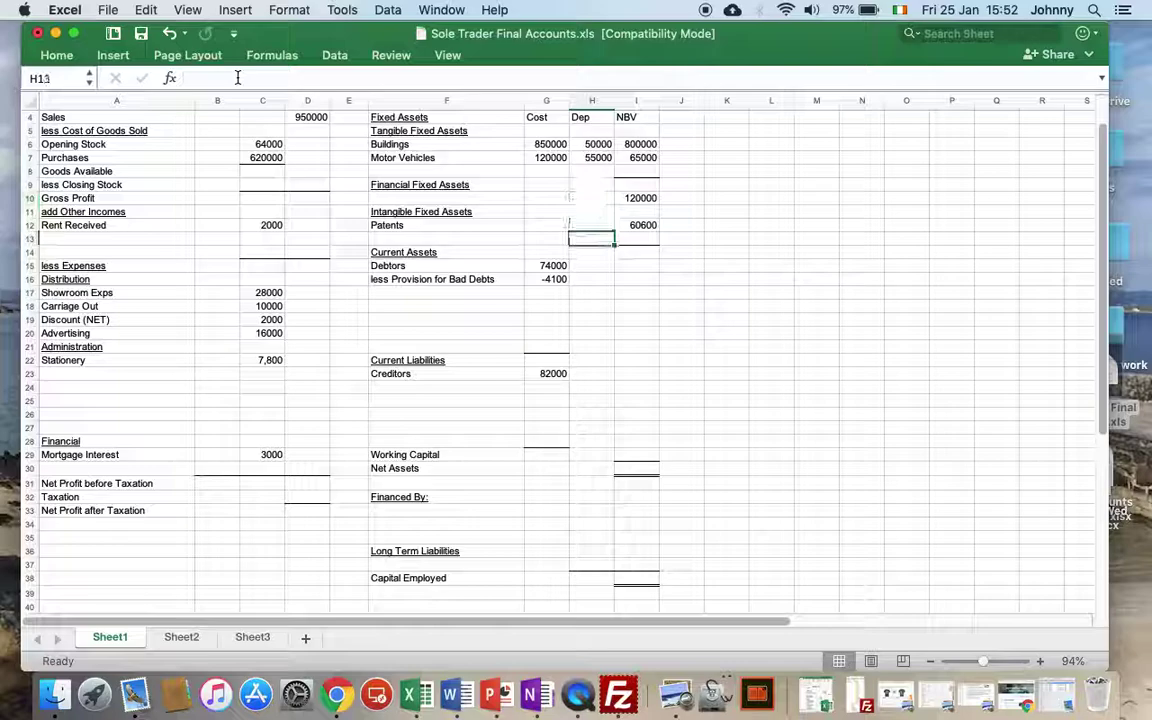
key("Down")
key("Down")
key("Down")
key("Down")
key("Down")
key("Down")
key("Down")
key("Down")
key("Down")
key("Down")
key("Down")
key("Down")
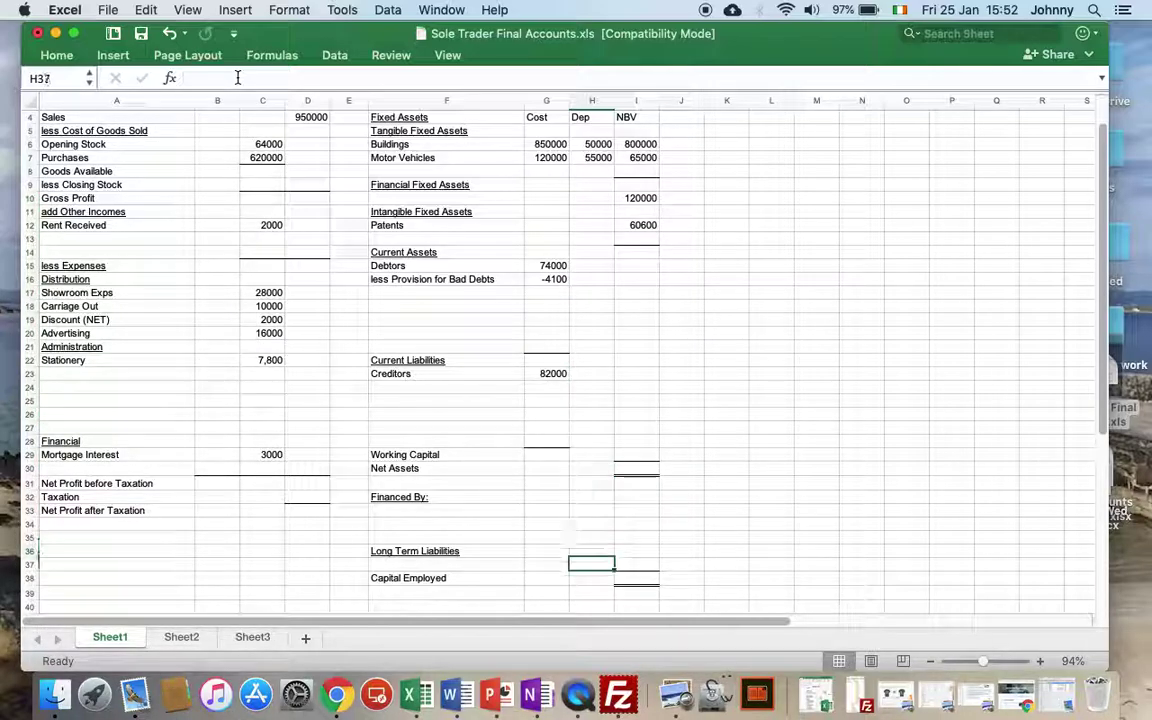
type("300000")
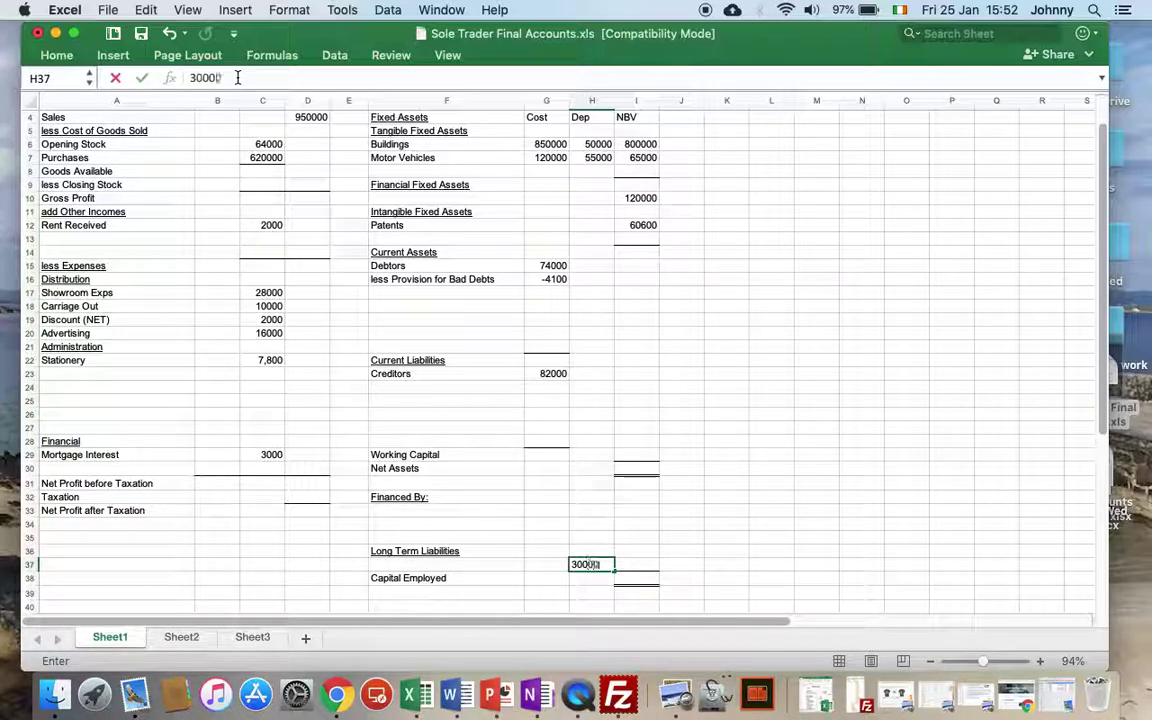
key("Left")
key("Left")
type("Mo")
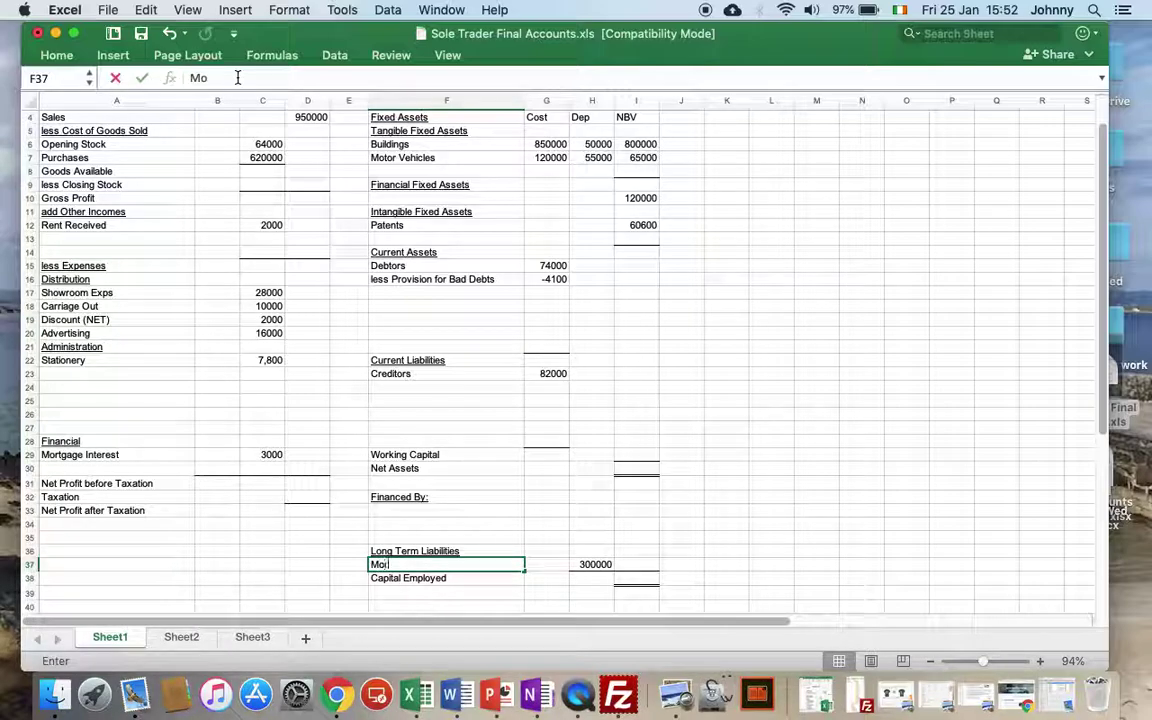
type("rggage")
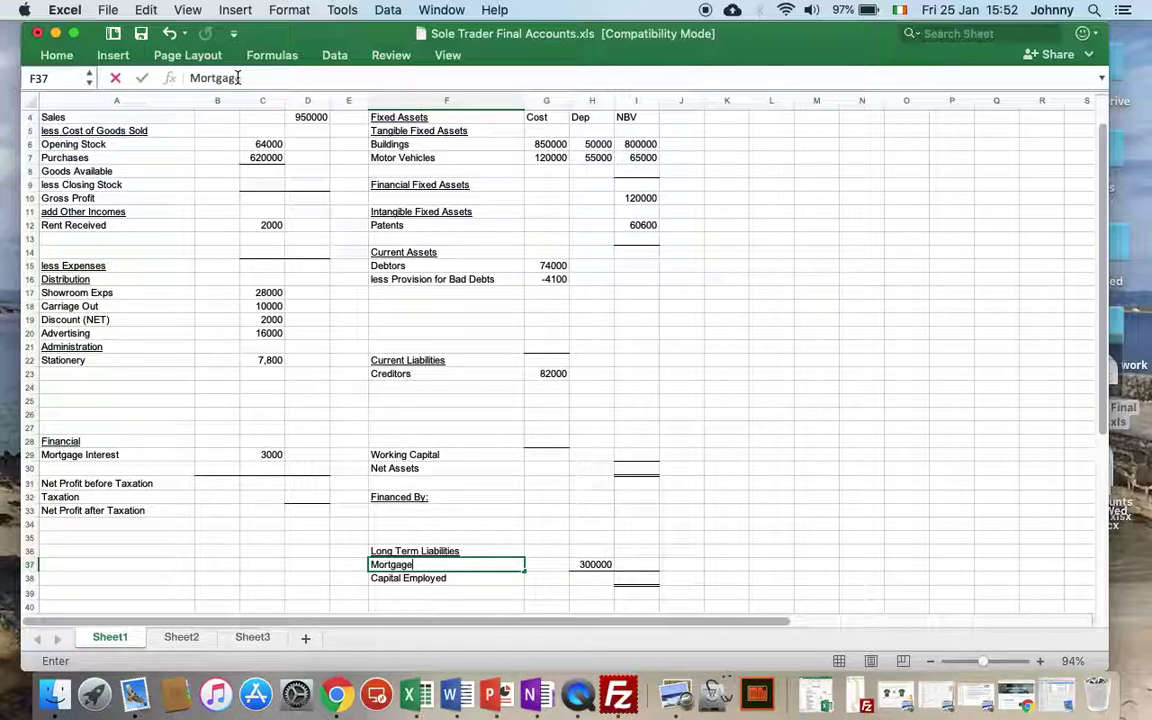
key("Right")
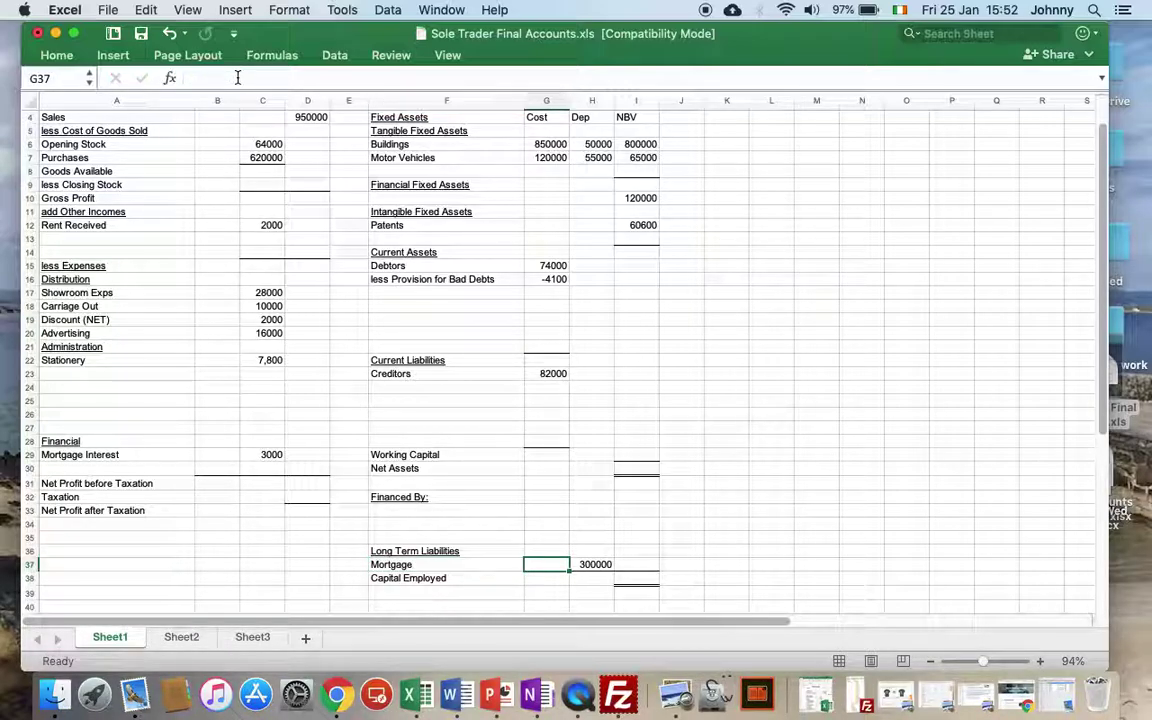
key("Right")
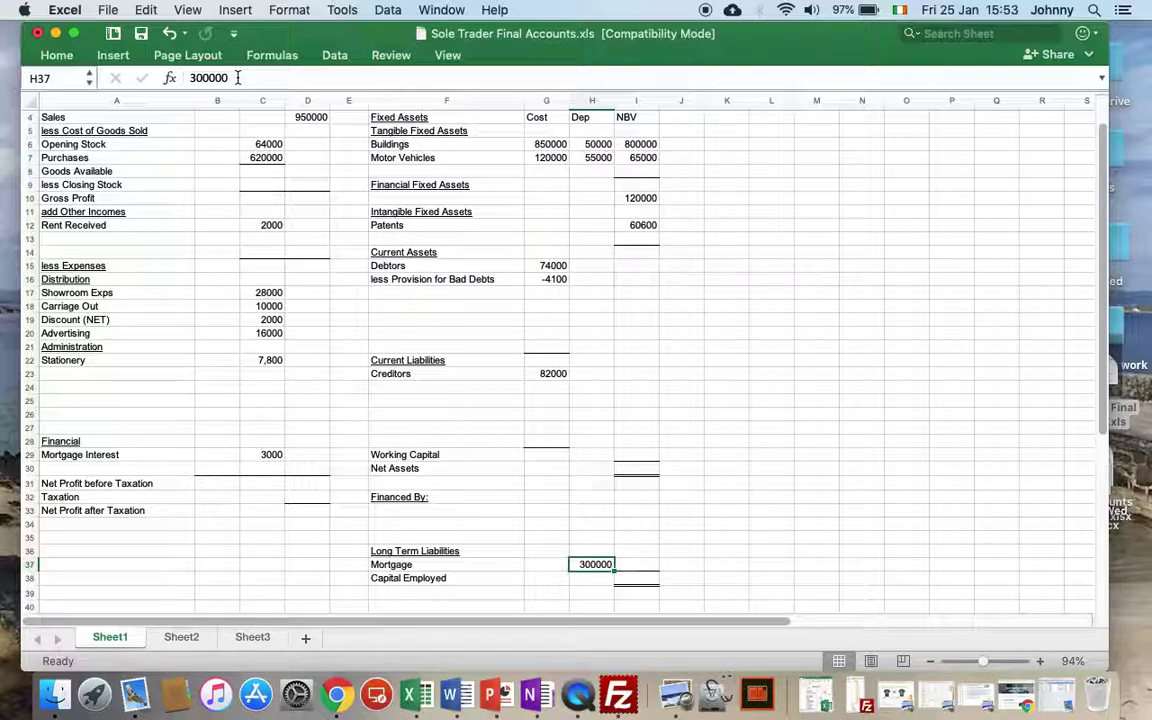
- Add VAT 5000 and PRSI 2500 below Creditors in current liabilities
key("Up")
key("Up")
key("Up")
key("Up")
key("Up")
key("Up")
key("Up")
key("Up")
key("Up")
key("Up")
key("Up")
key("Up")
key("Up")
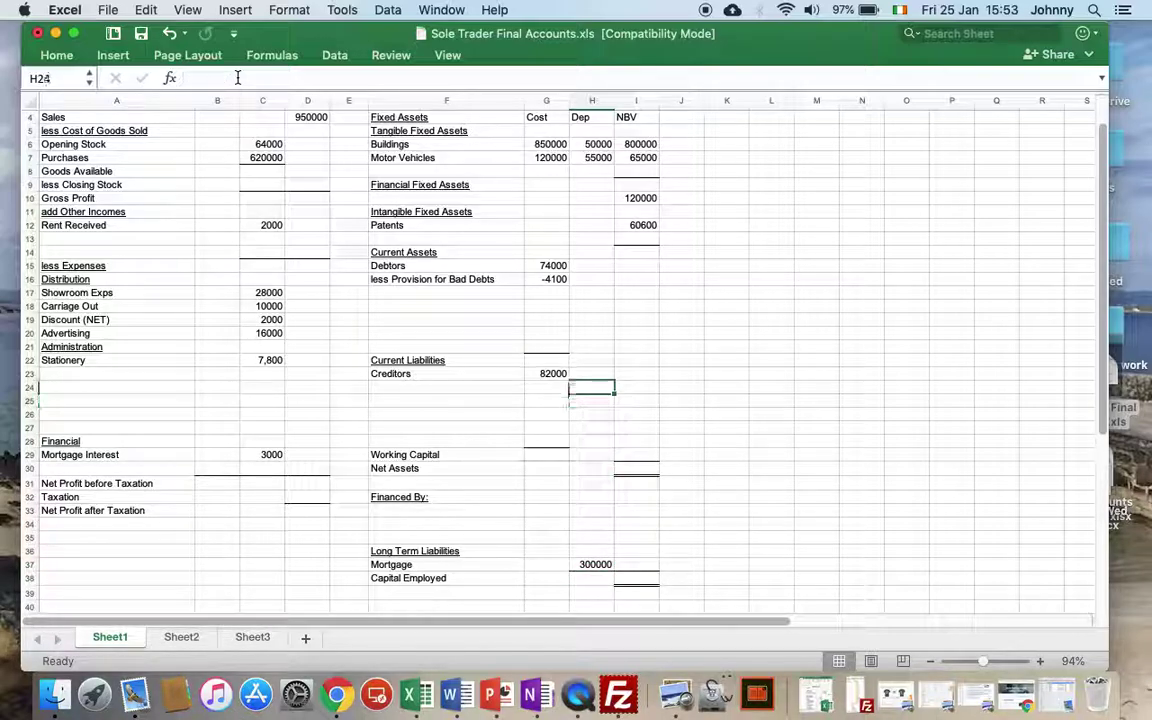
key("Left")
key("Left")
type("VAT")
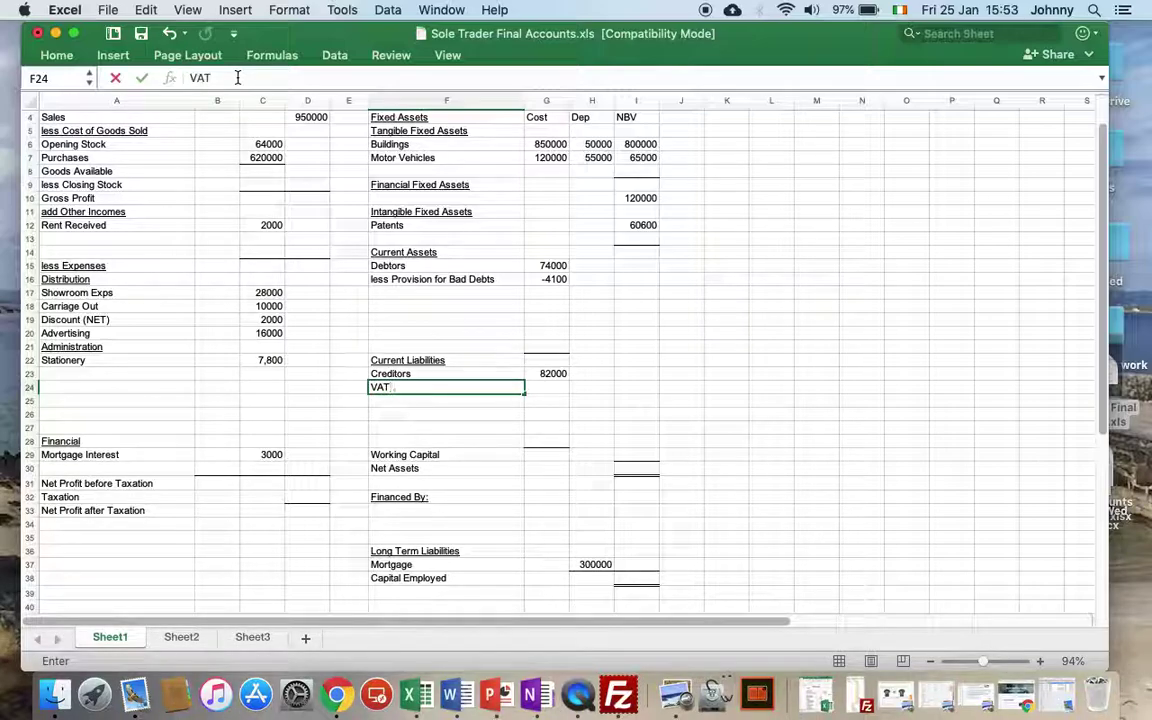
key("Right")
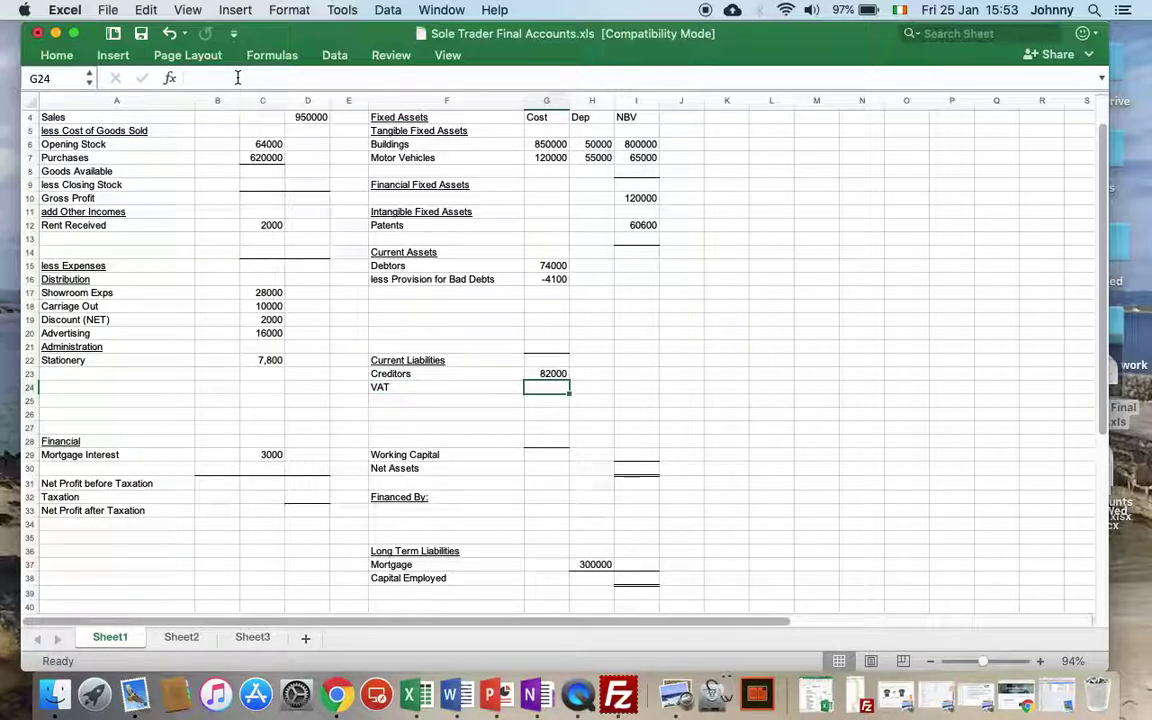
type("5000")
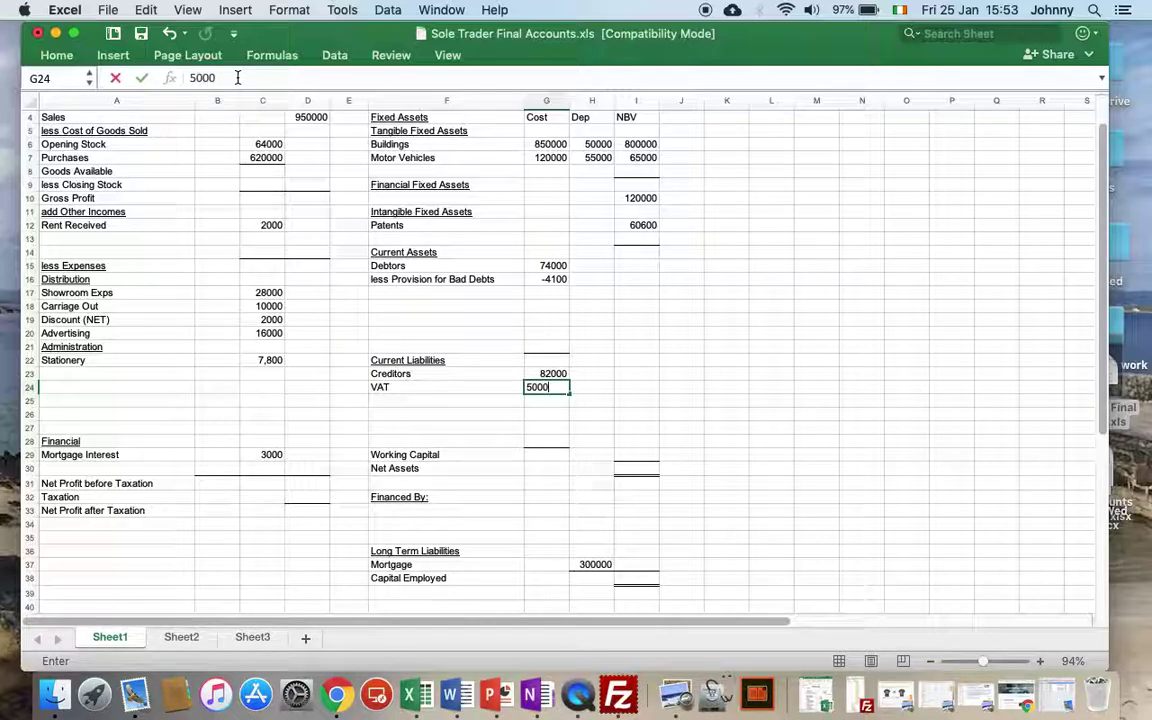
key("Return")
type("2500")
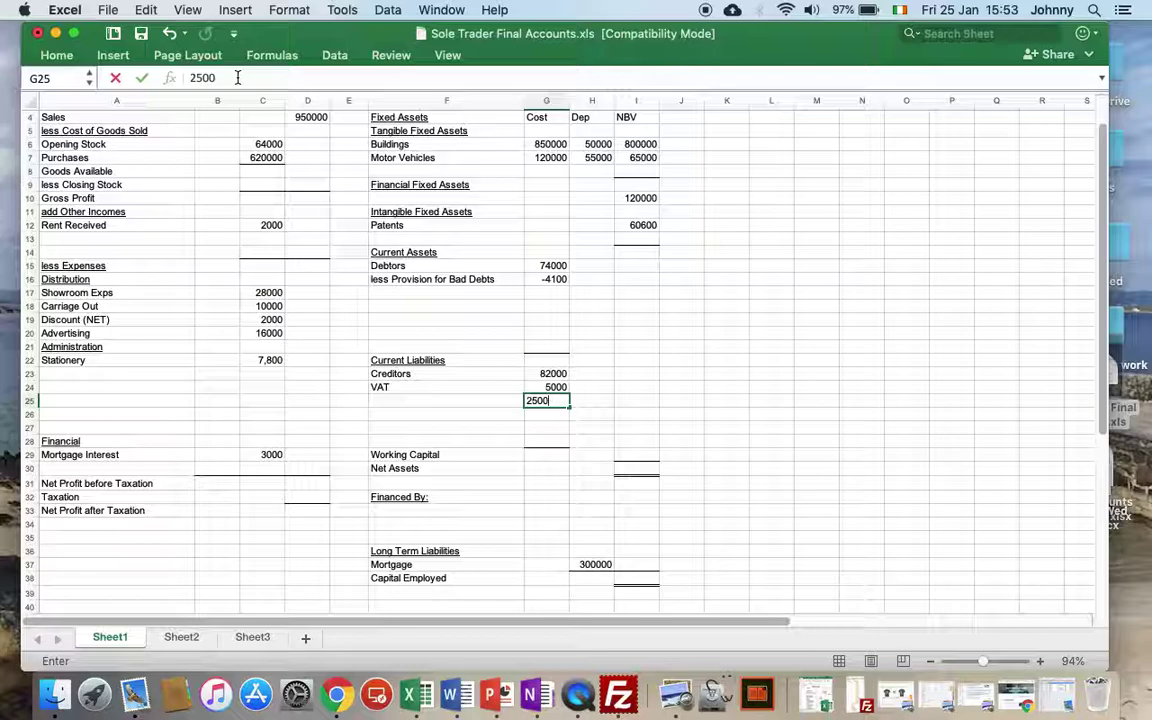
key("Left")
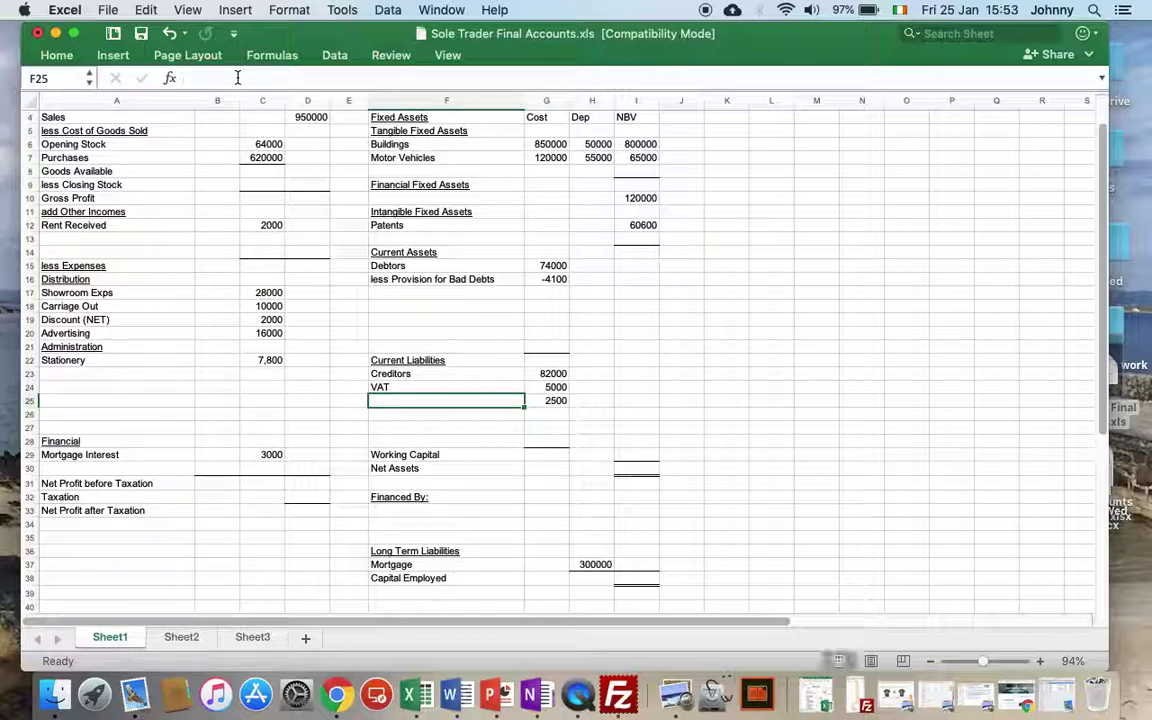
type("PRSI")
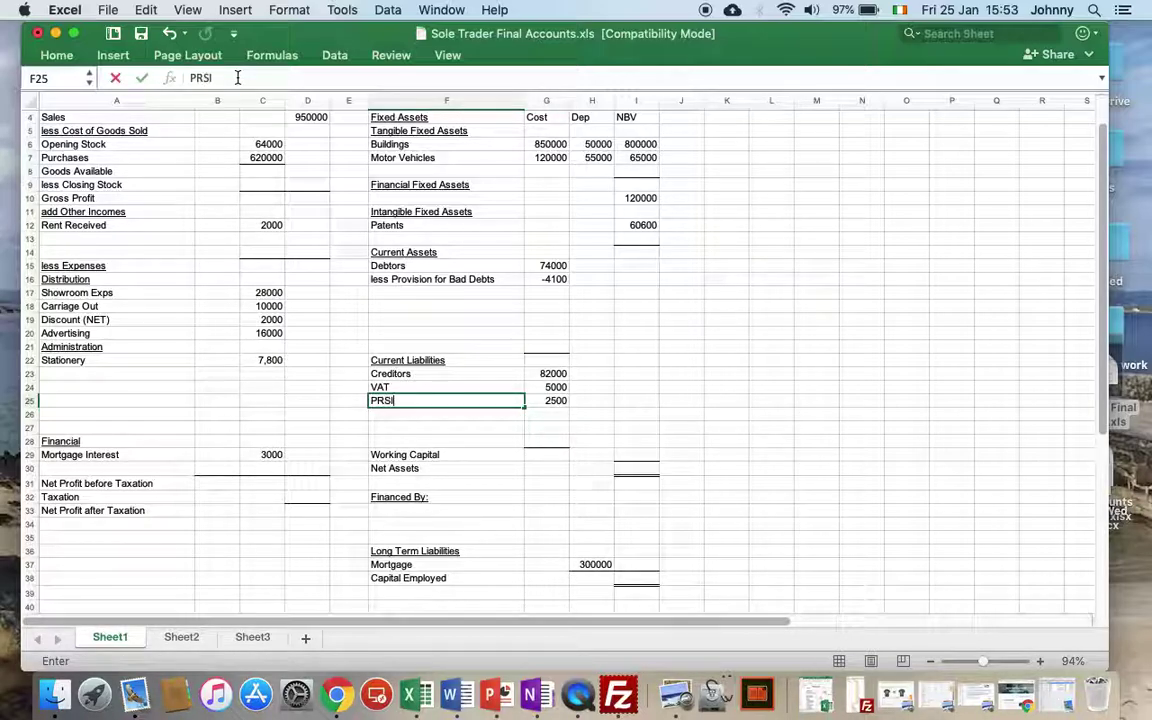
key("Return")
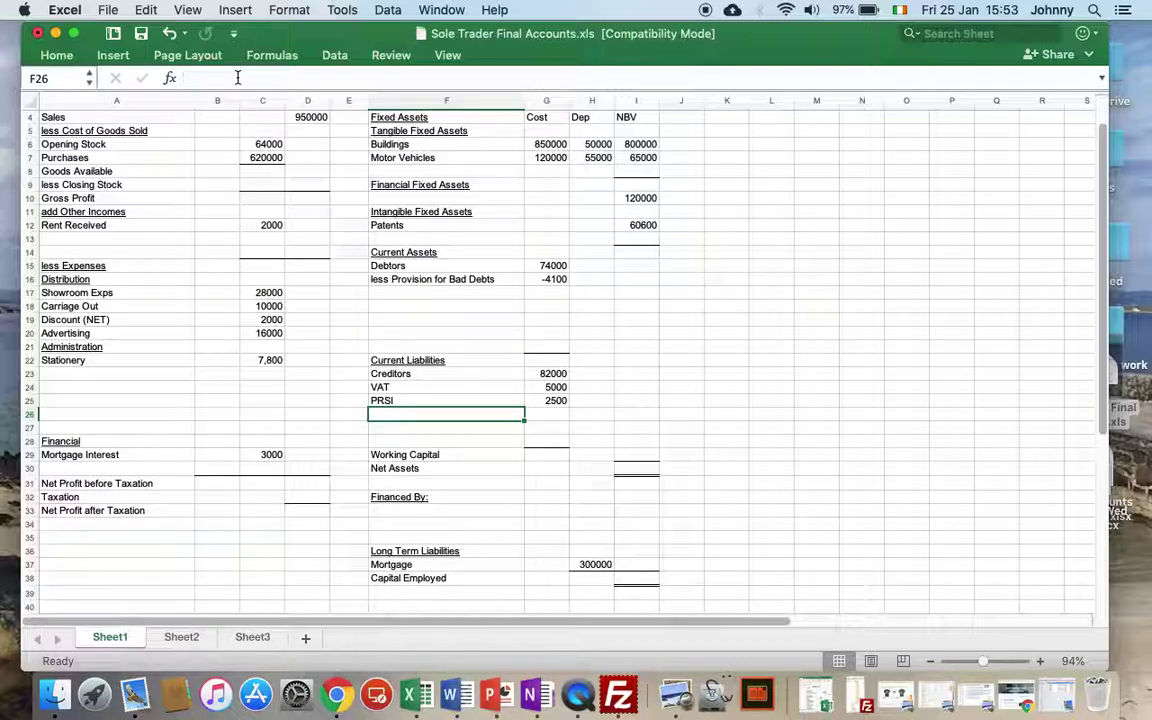
- Add a Bank balance of 16300 to current assets
key("Up")
key("Up")
key("Up")
key("Up")
key("Up")
key("Up")
key("Up")
key("Up")
key("Up")
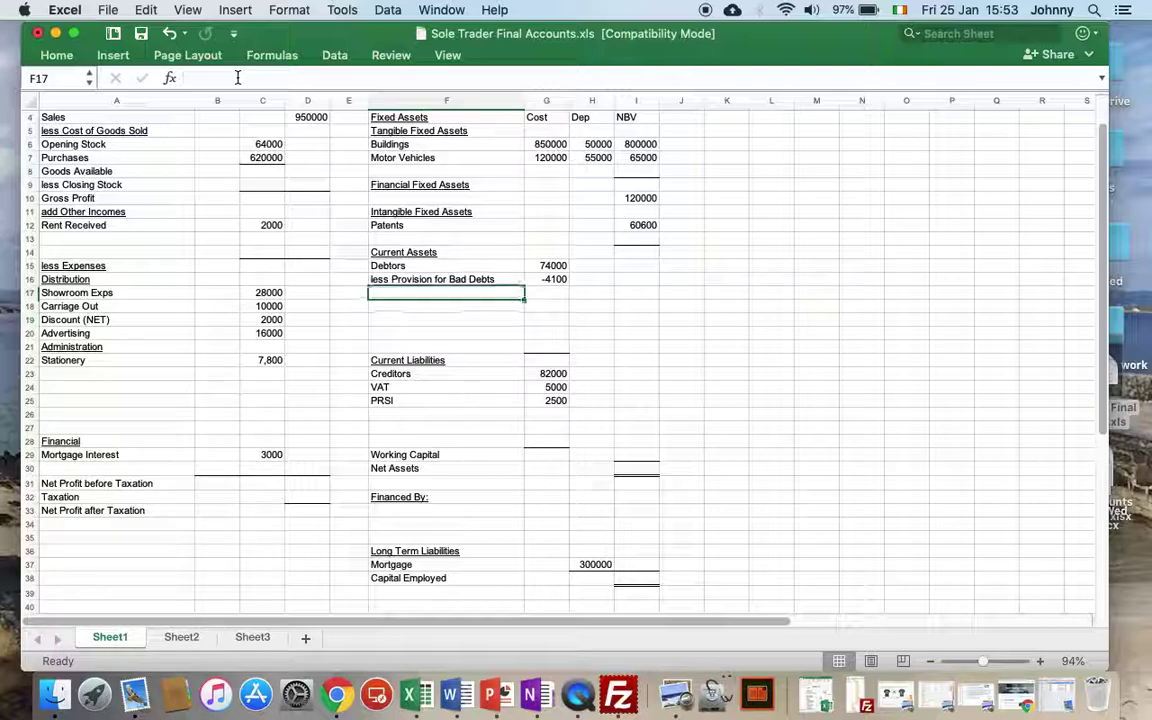
type("Bank")
key("Tab")
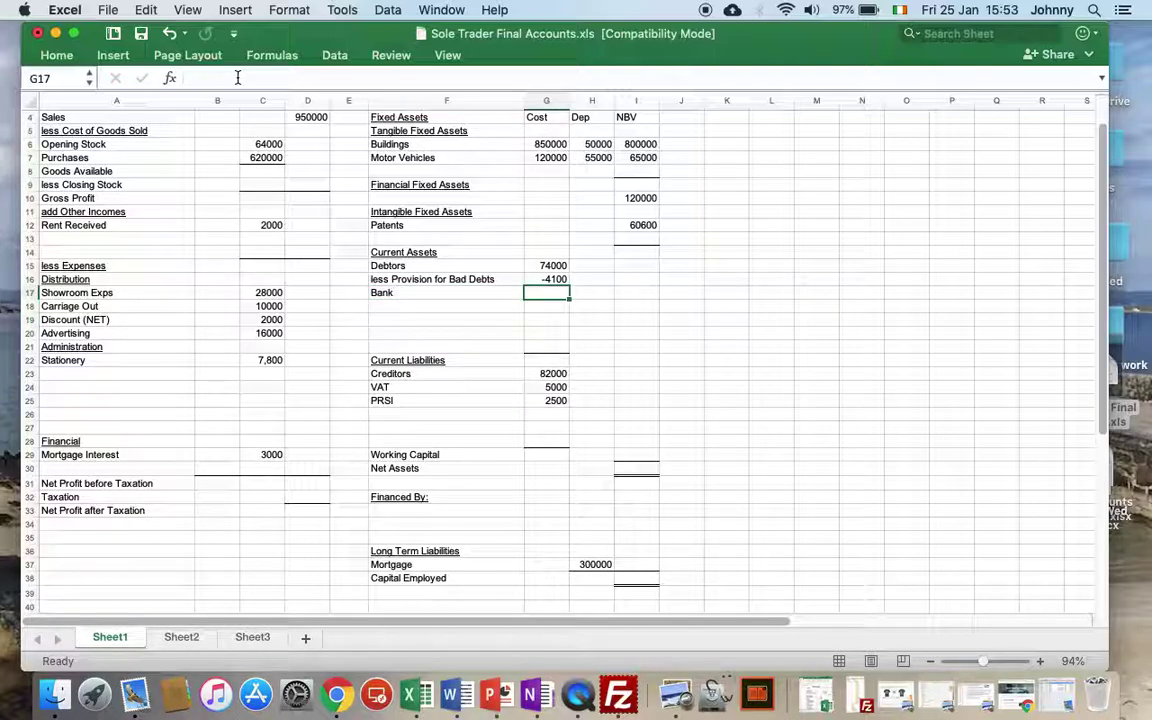
type("1")
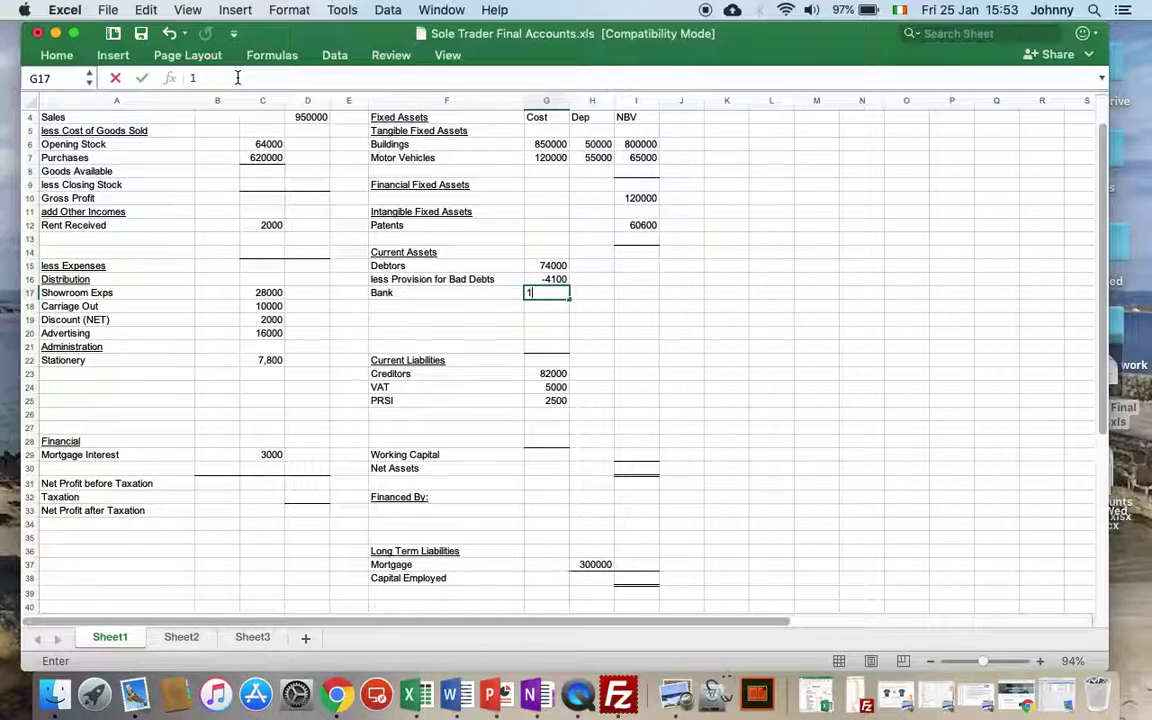
type("6300")
key("Return")
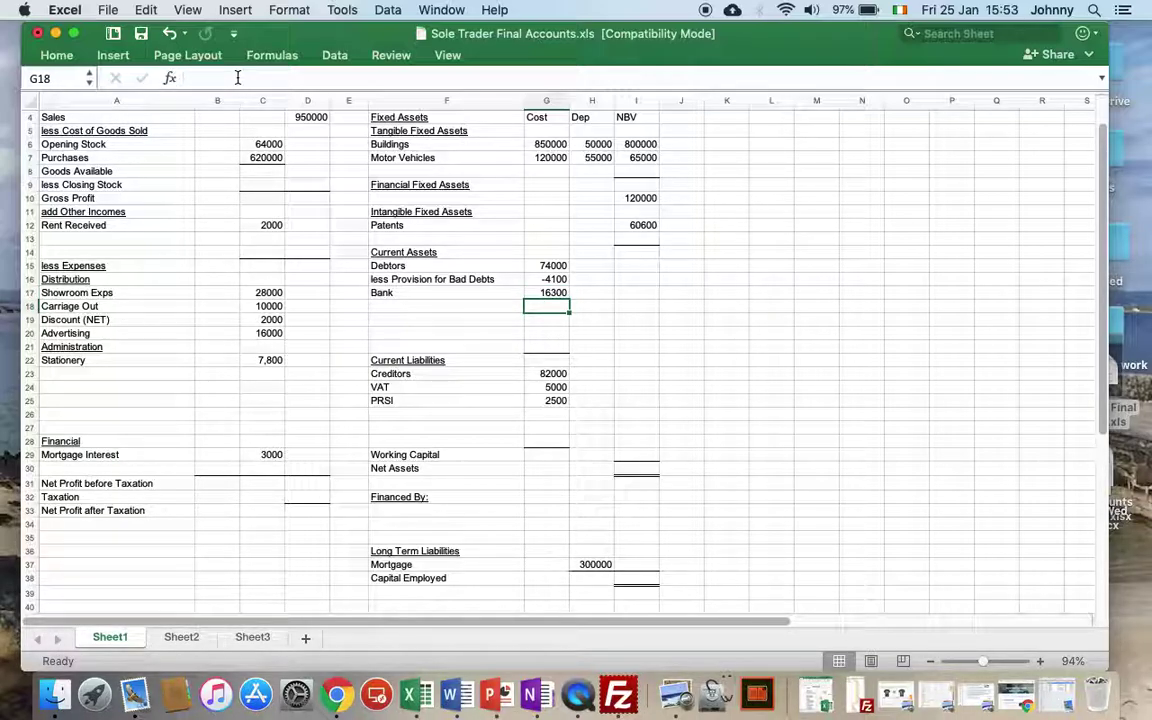
key("Down")
key("Down")
key("Down")
key("Down")
key("Down")
key("Down")
key("Down")
key("Down")
key("Down")
key("Down")
key("Down")
key("Down")
key("Down")
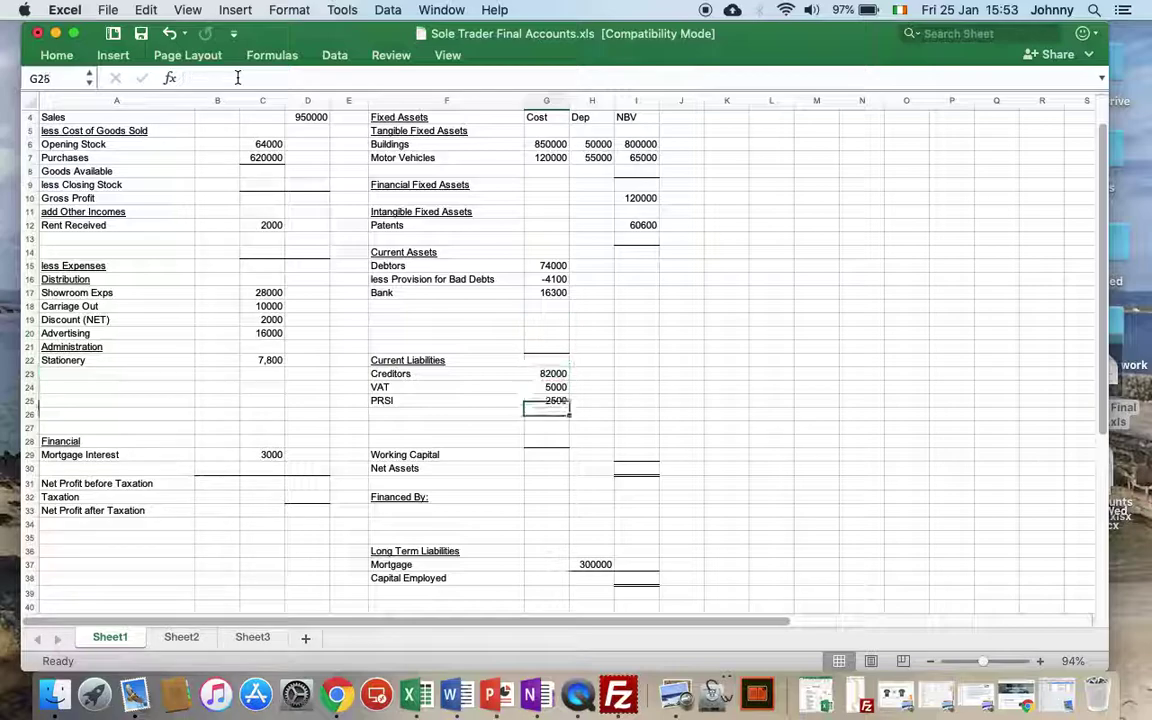
- Enter Capital with an amount of 755100 in the first Financed By row
key("Down")
key("Down")
key("Down")
key("Left")
key("Up")
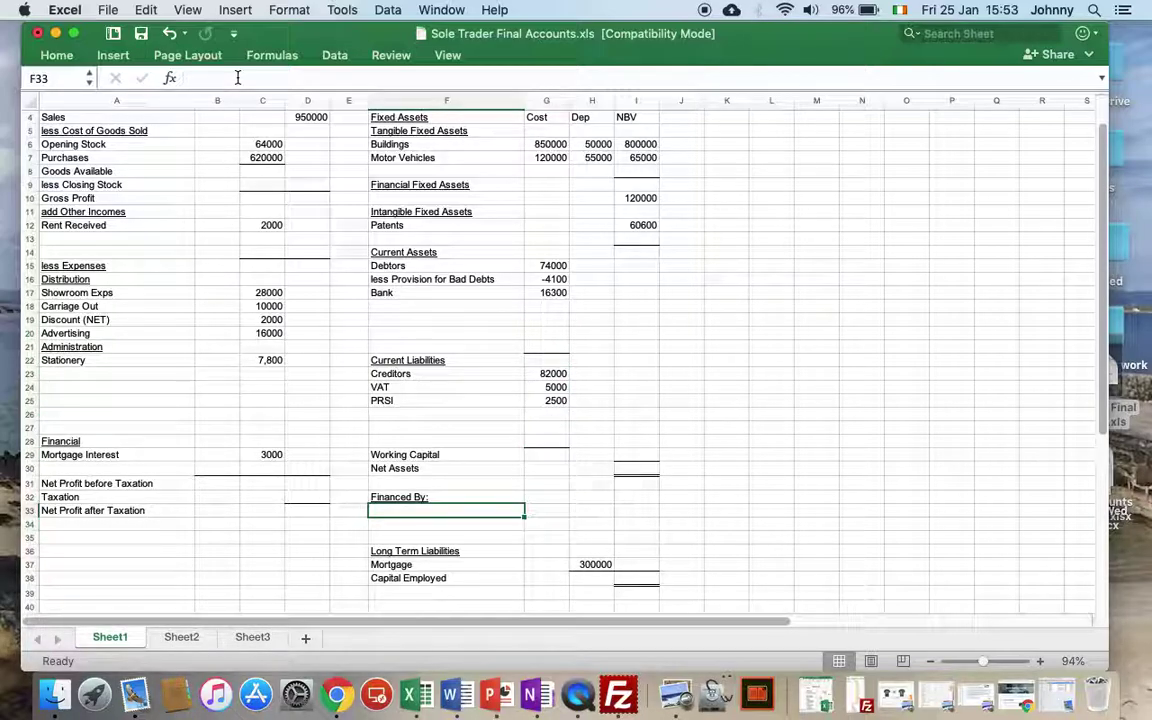
type("C")
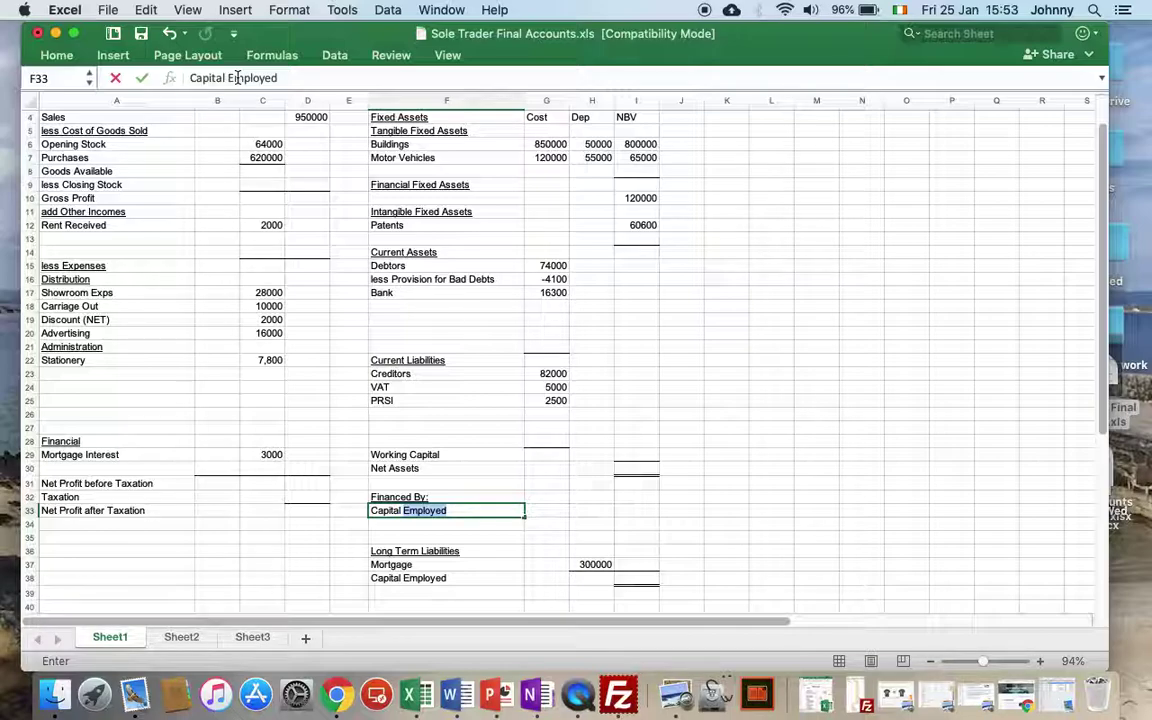
type("apital")
key("BackSpace")
key("Tab")
key("Tab")
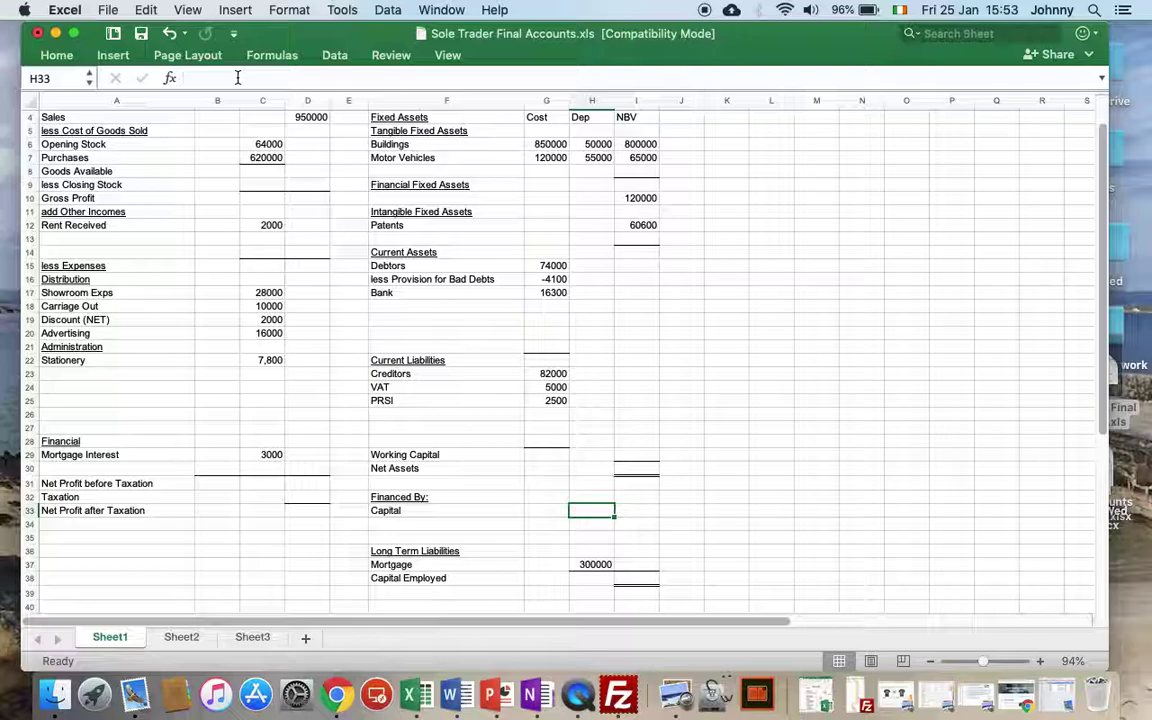
type("7551")
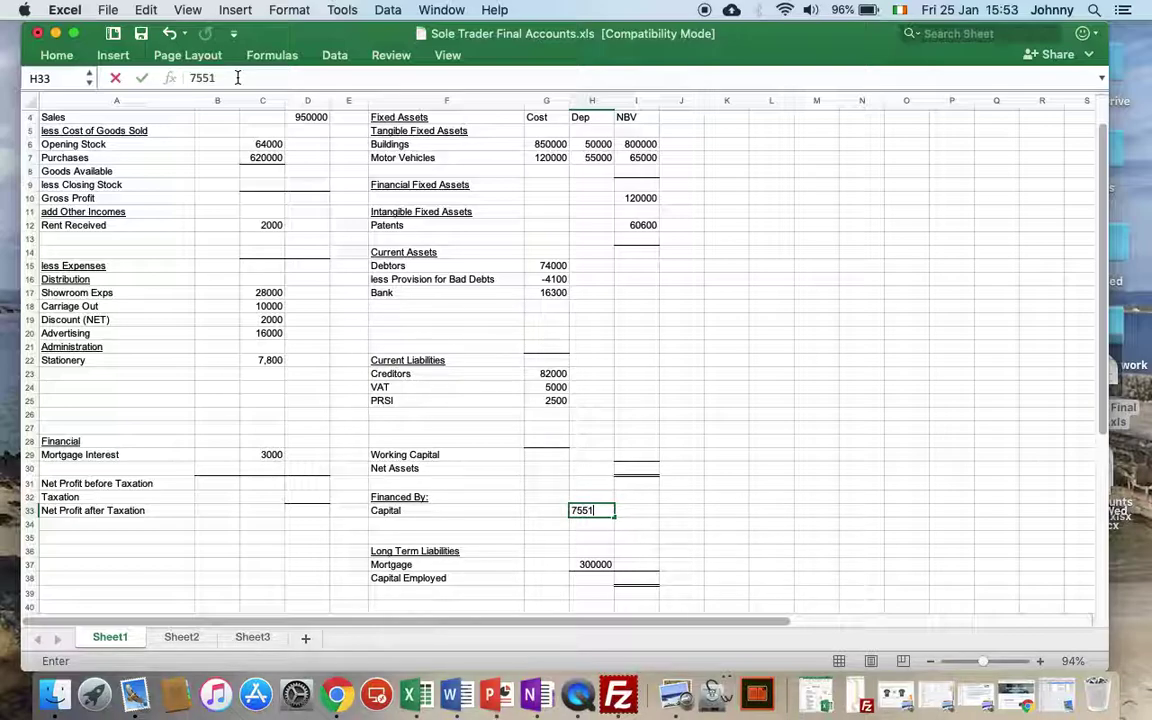
type("00")
key("Return")
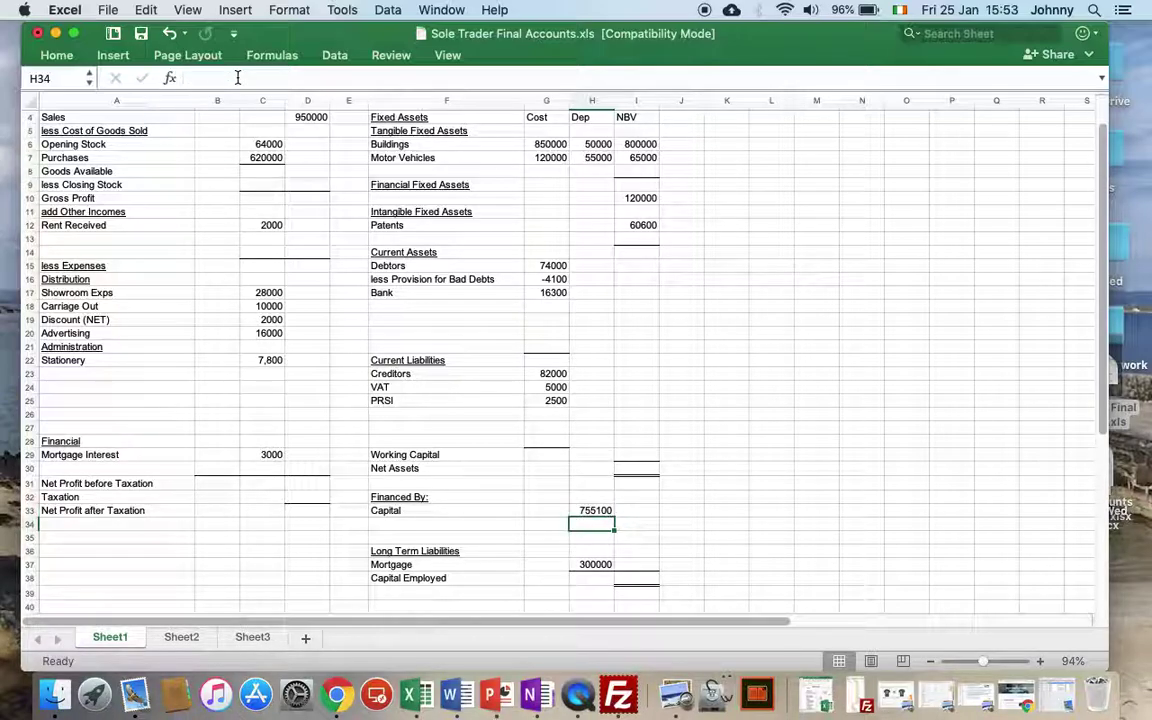
- Add an 'add Net Profit after Tax' label below Capital, then begin a 'less Drawings' line
key("Left")
key("Left")
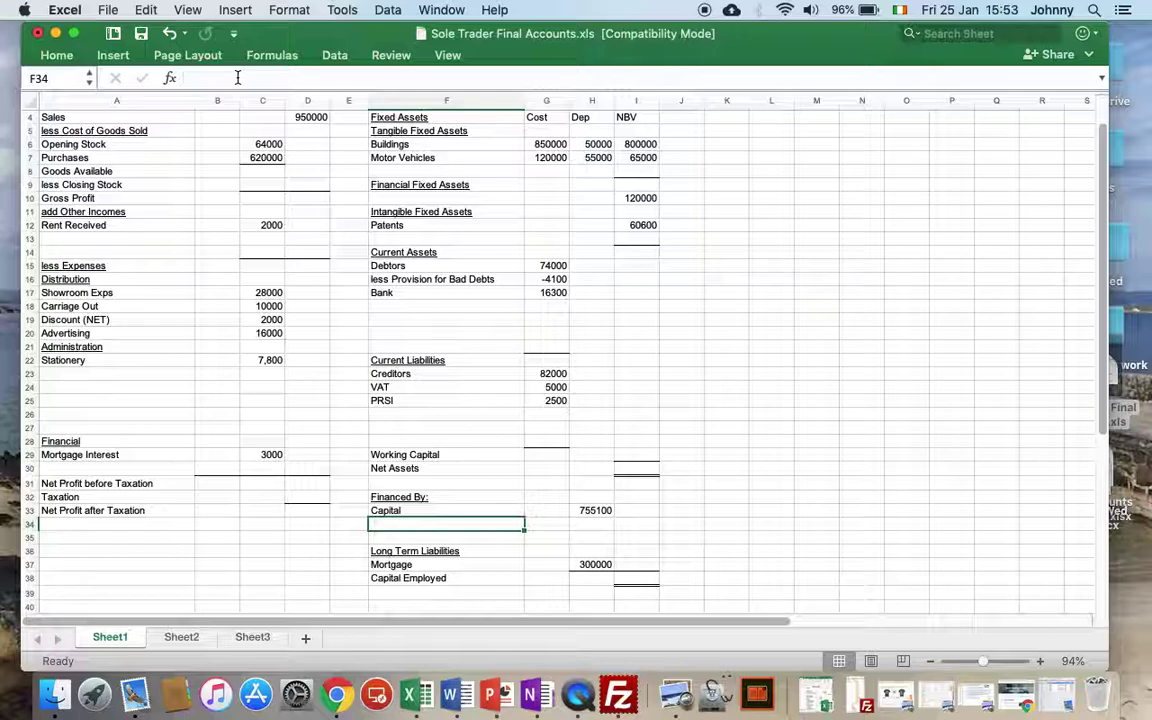
type("add")
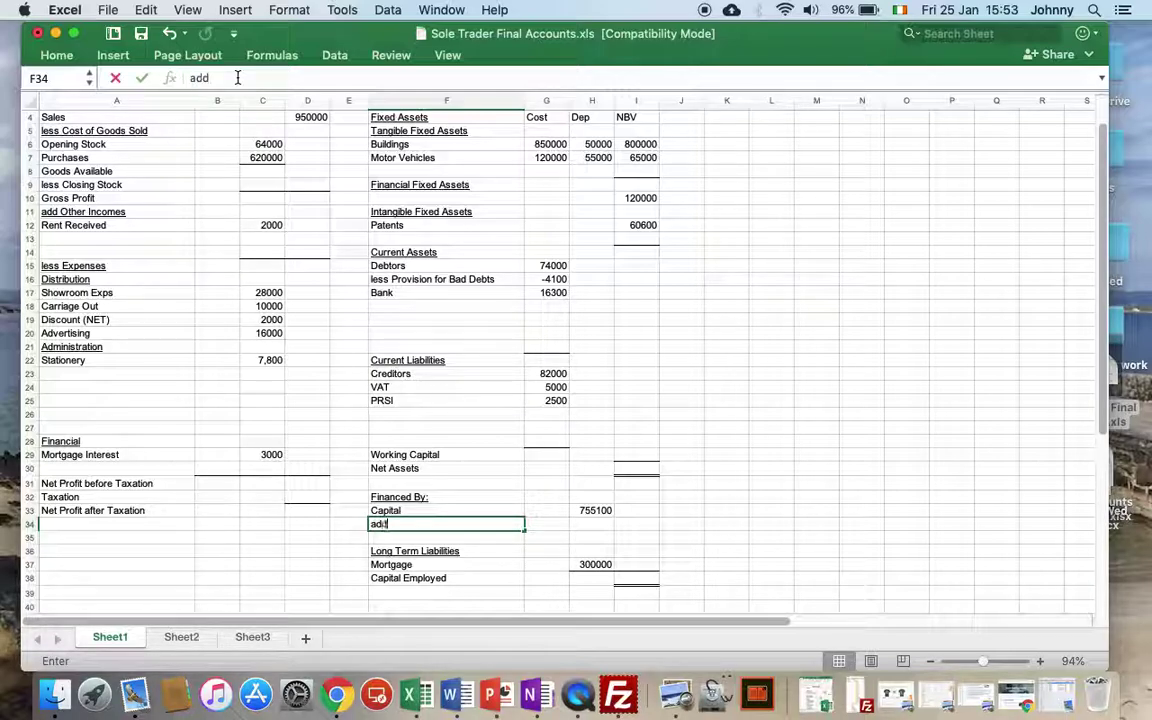
type(" Net P")
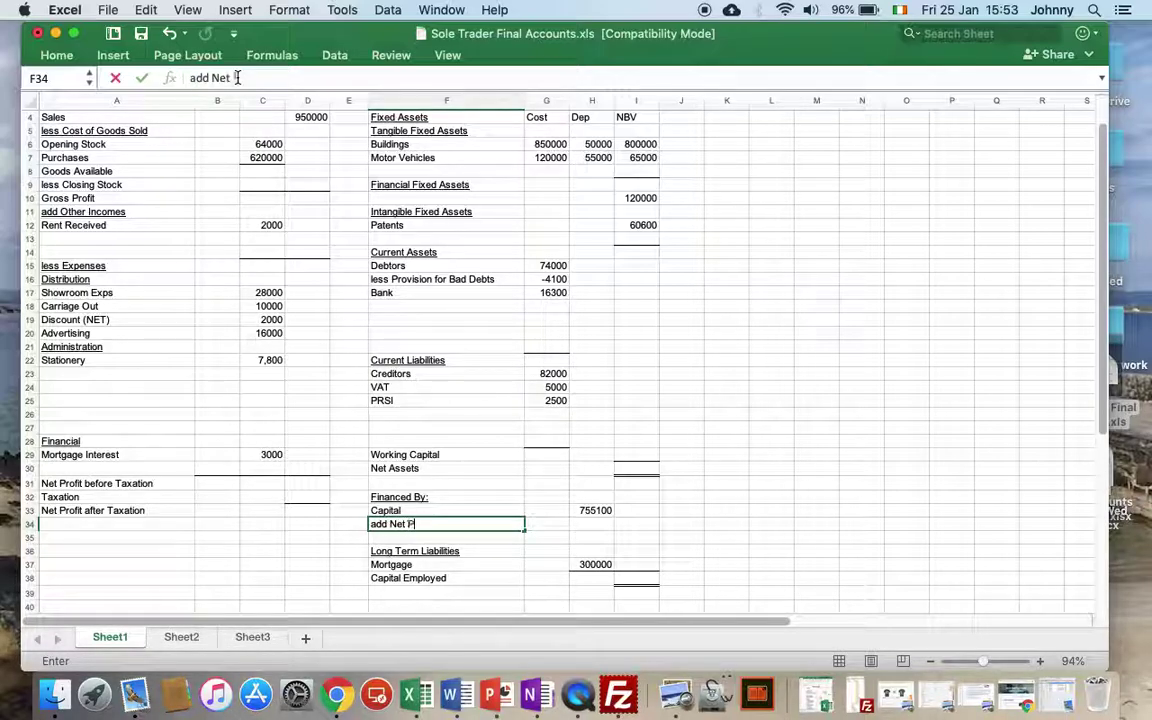
type("rofit")
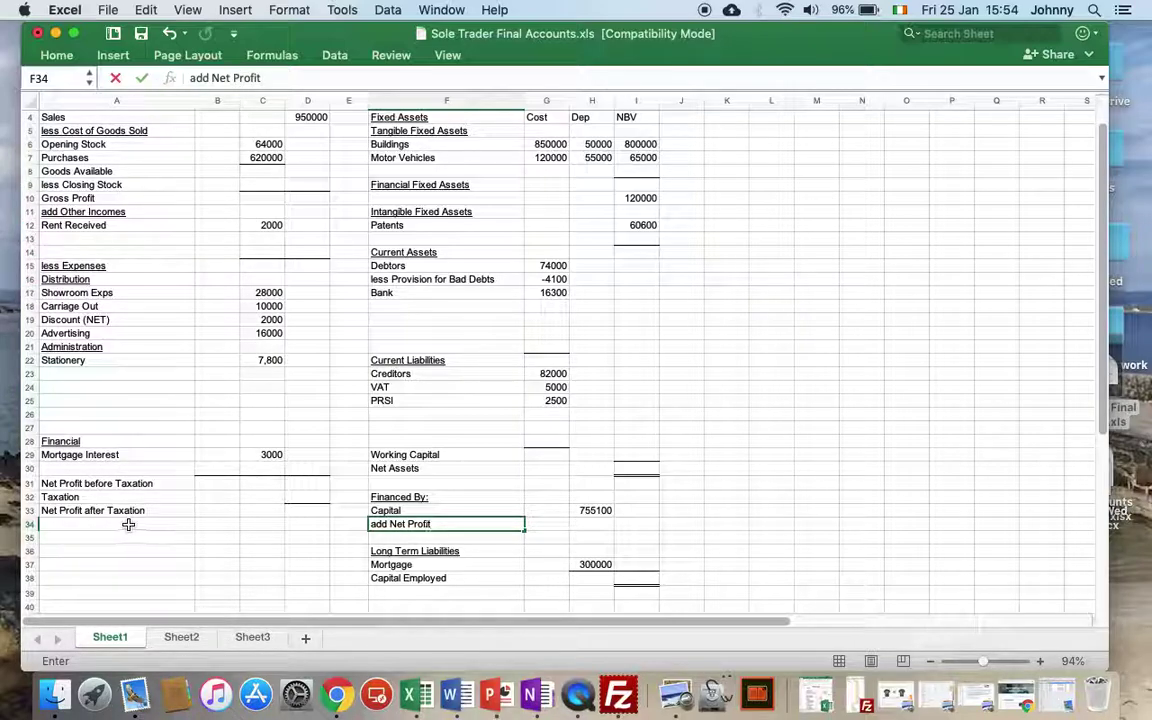
type("after Ta")
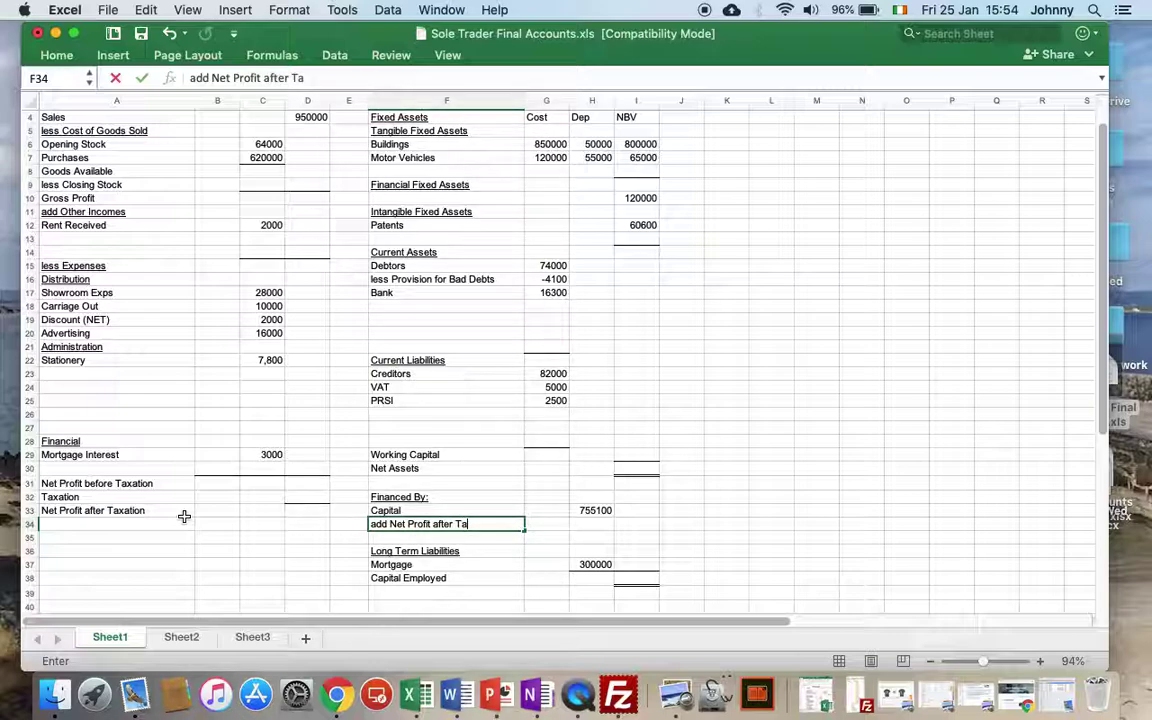
type("x")
key("Return")
type("less")
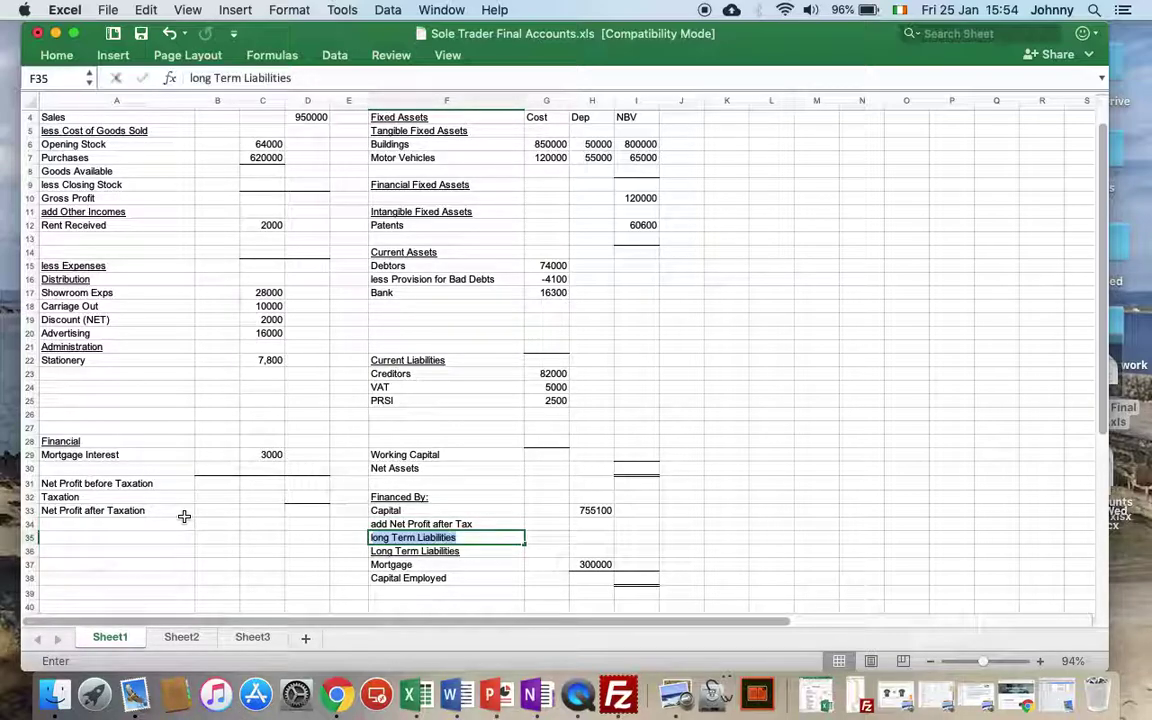
type(" Drawings")
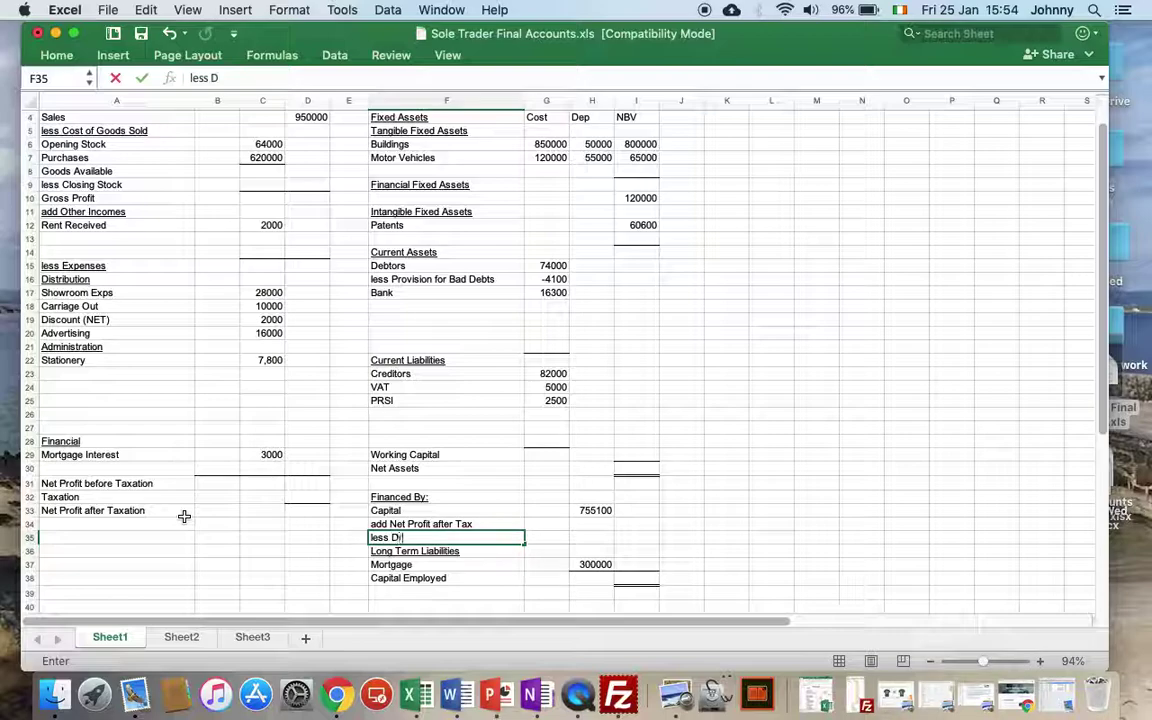